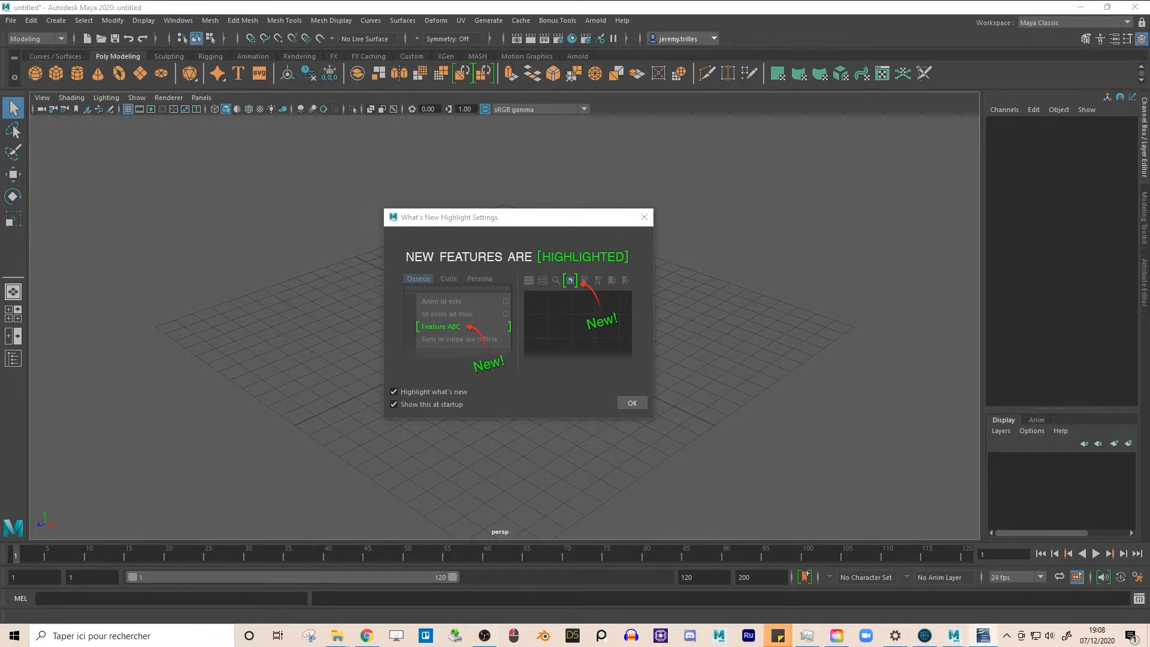
Turn off highlighting of new features and the startup display of the What's New Highlight Settings, and confirm the dialog
click(471, 217)
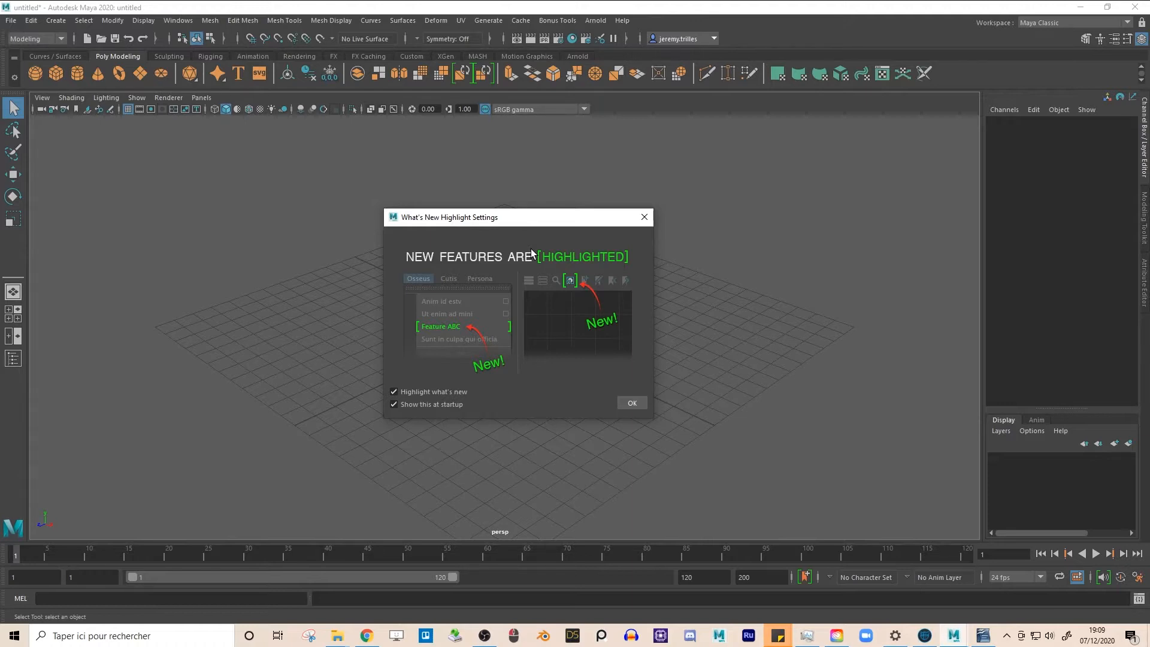
click(394, 392)
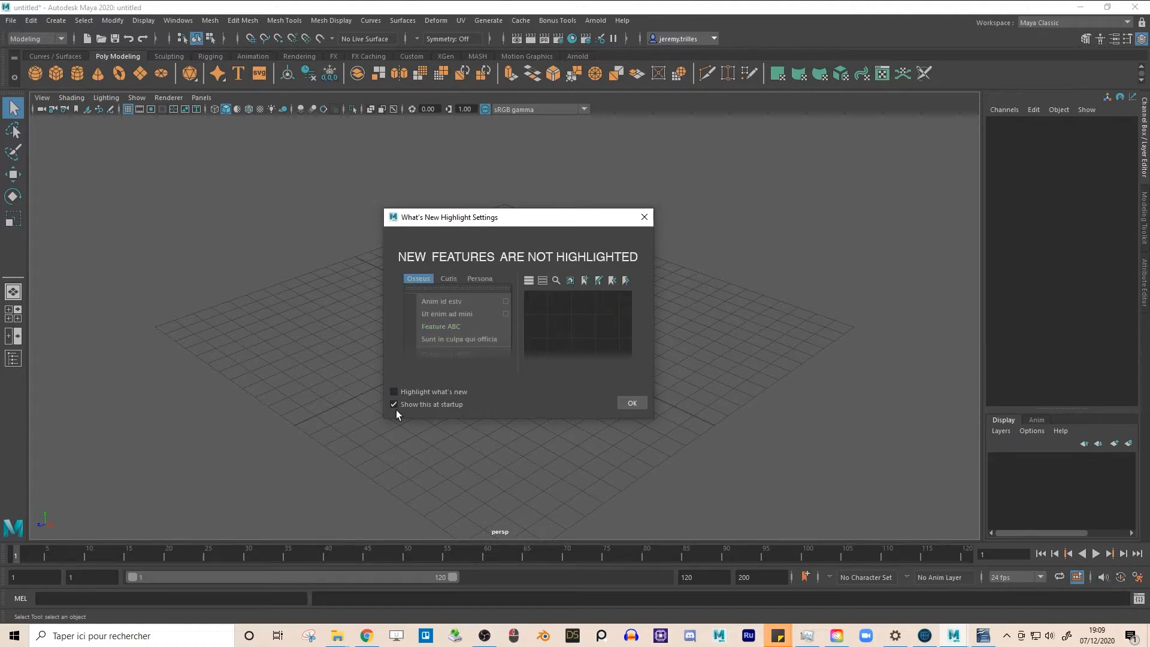
click(394, 404)
click(394, 392)
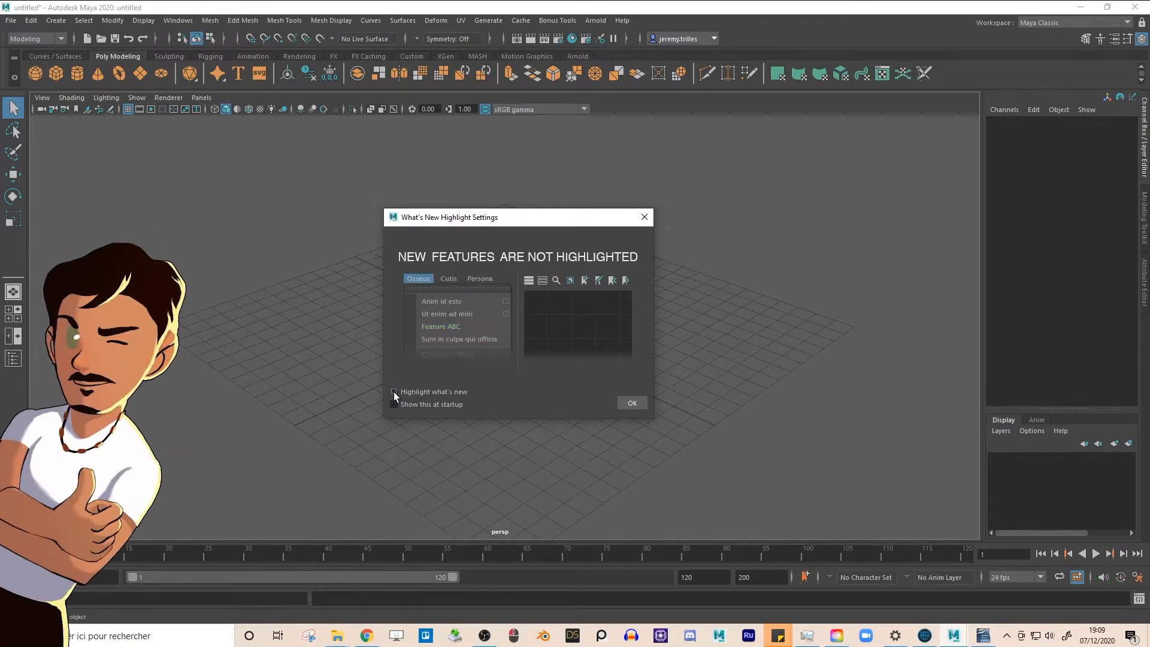
click(632, 404)
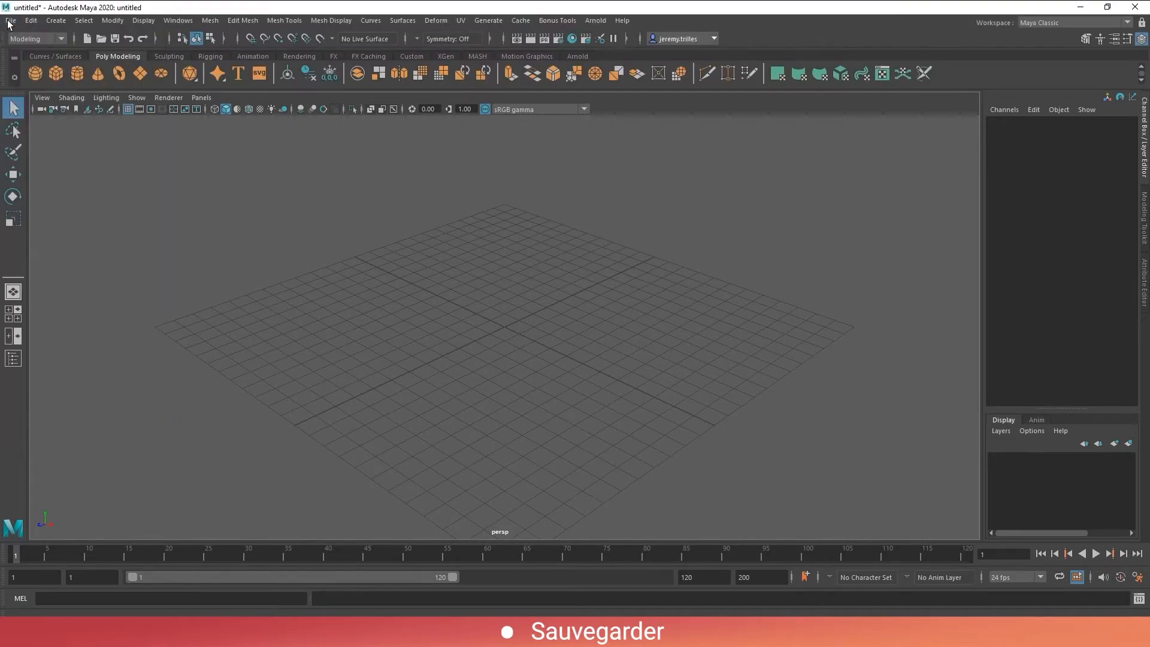
click(10, 20)
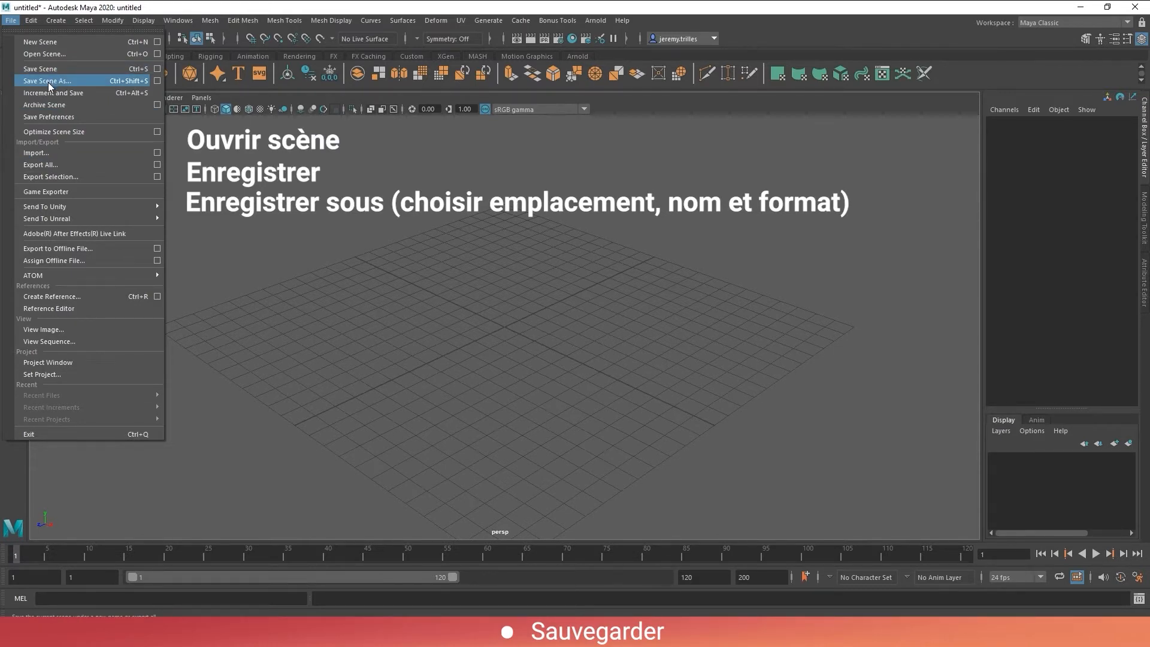
click(199, 259)
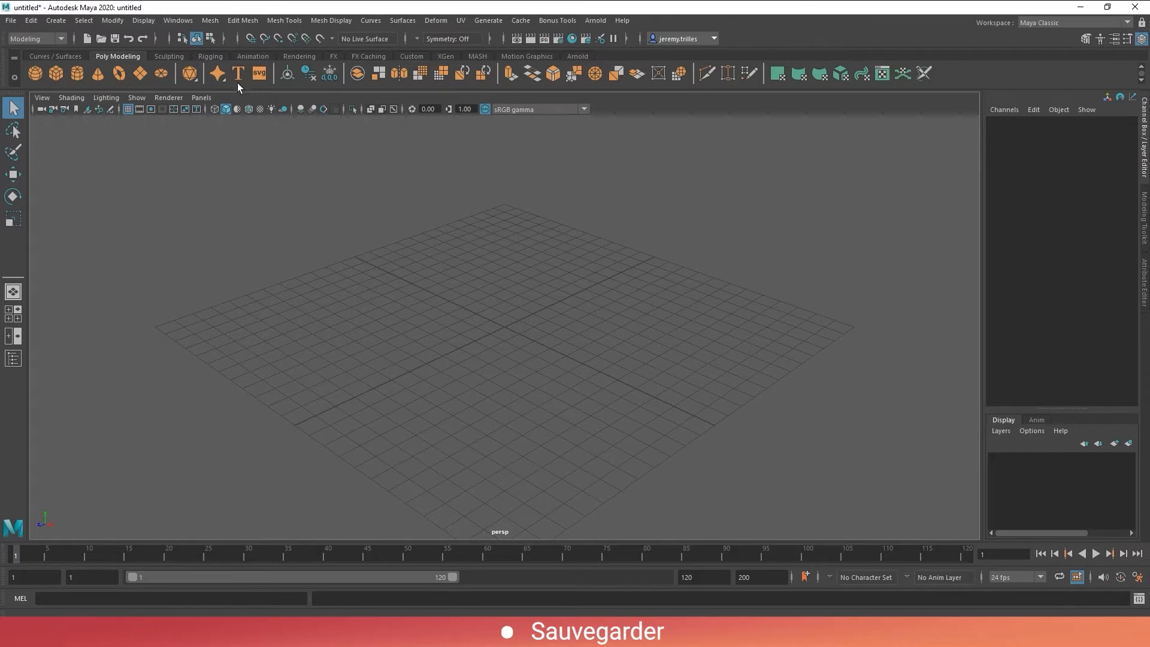
Enable AutoSave in the Files/Projects category of the preferences
click(175, 21)
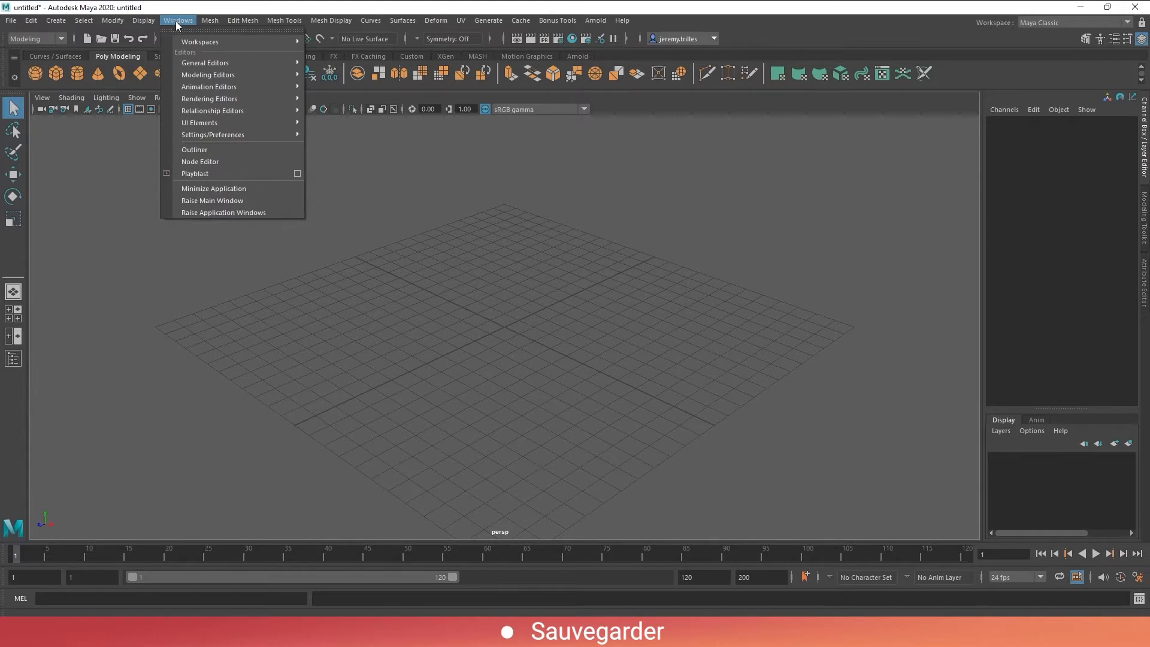
mouse_move(264, 137)
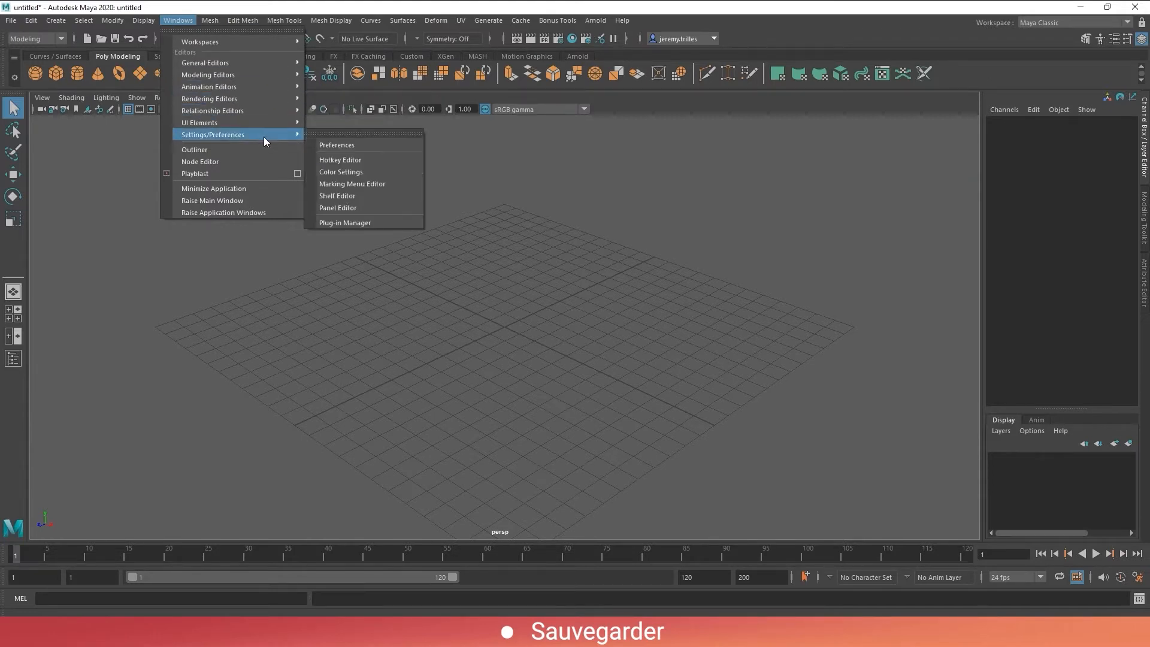
click(372, 145)
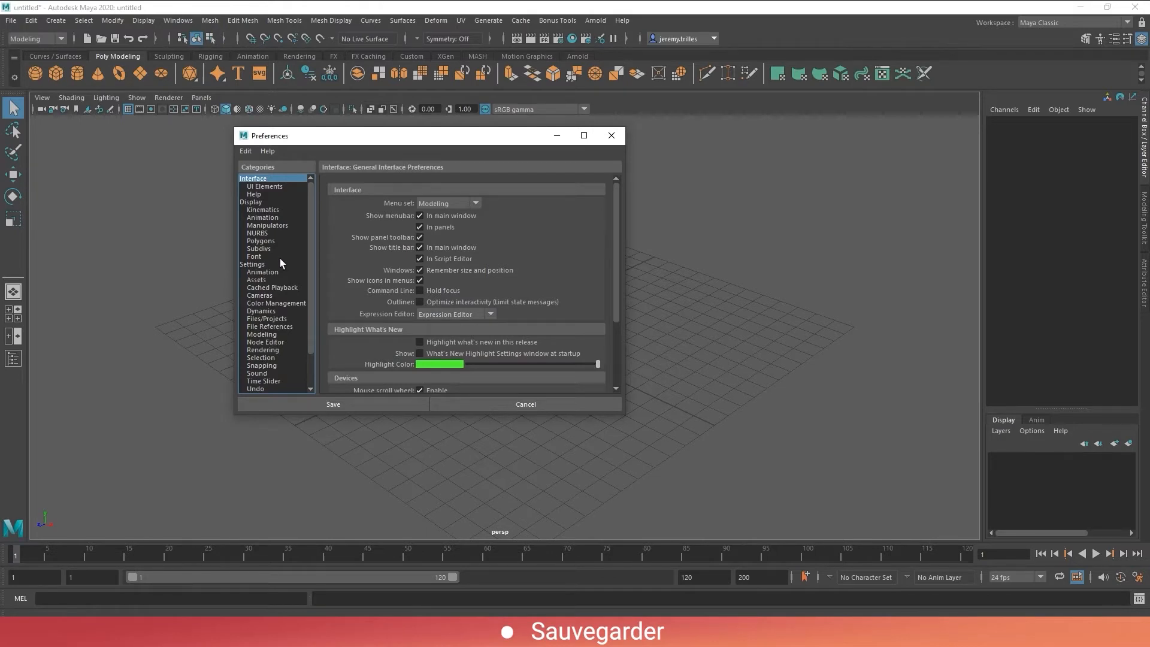
click(267, 319)
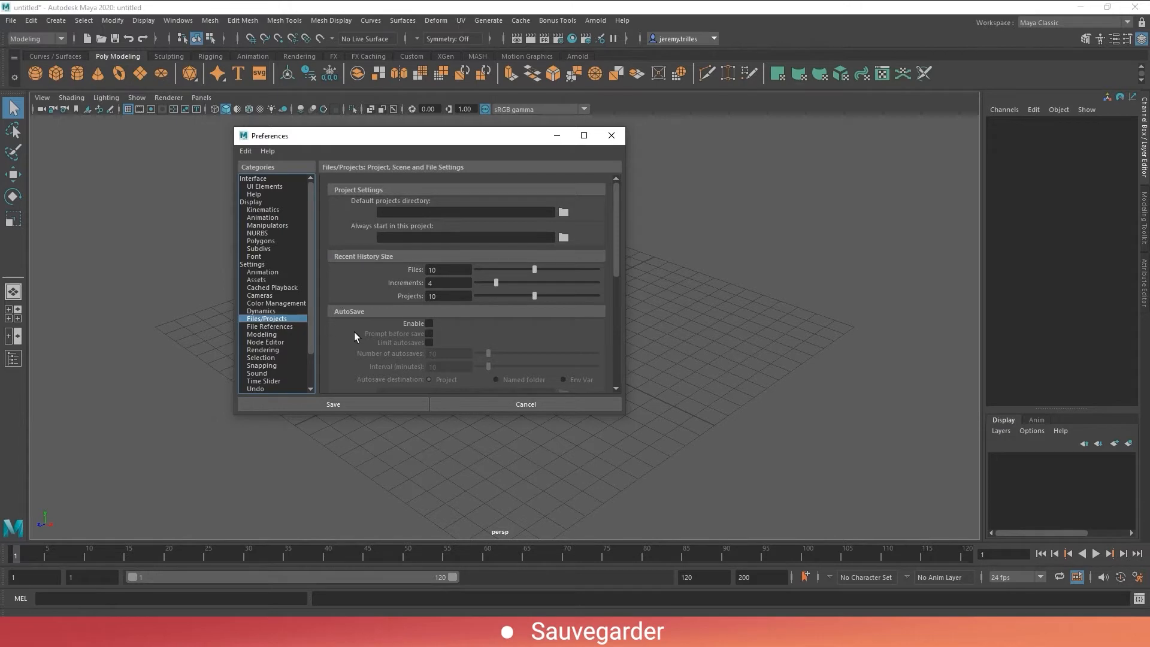
click(429, 323)
Set the autosave destination to the named folder D:/AUTOSAVE and save the preferences
scroll(345, 336, down, 2)
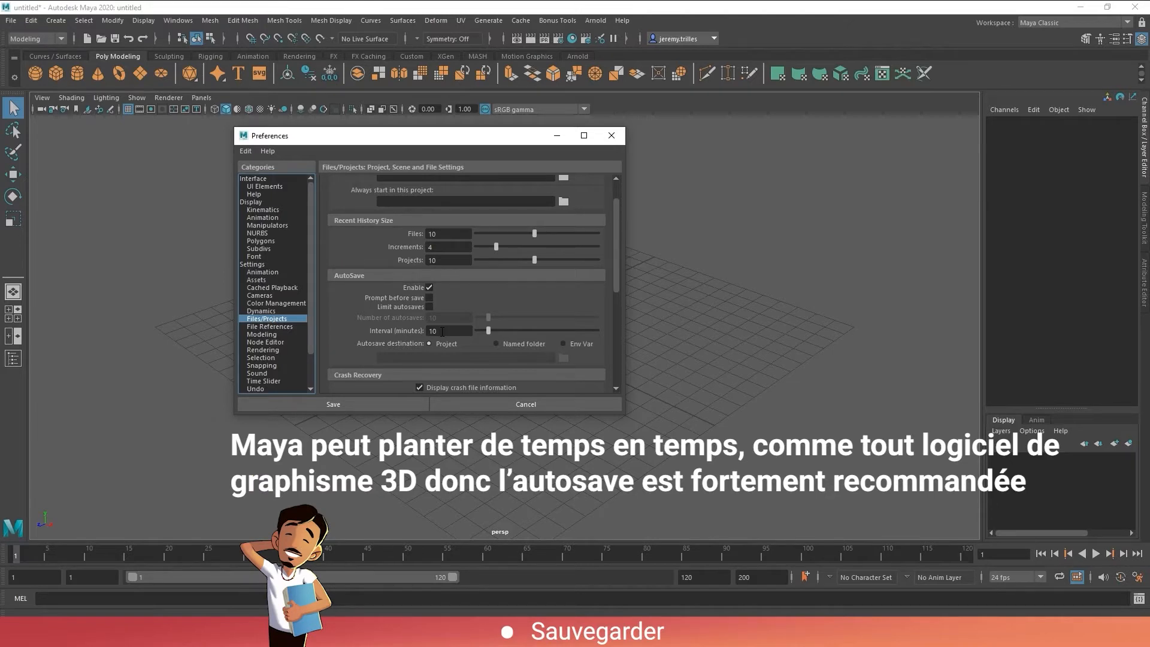
click(500, 343)
click(565, 357)
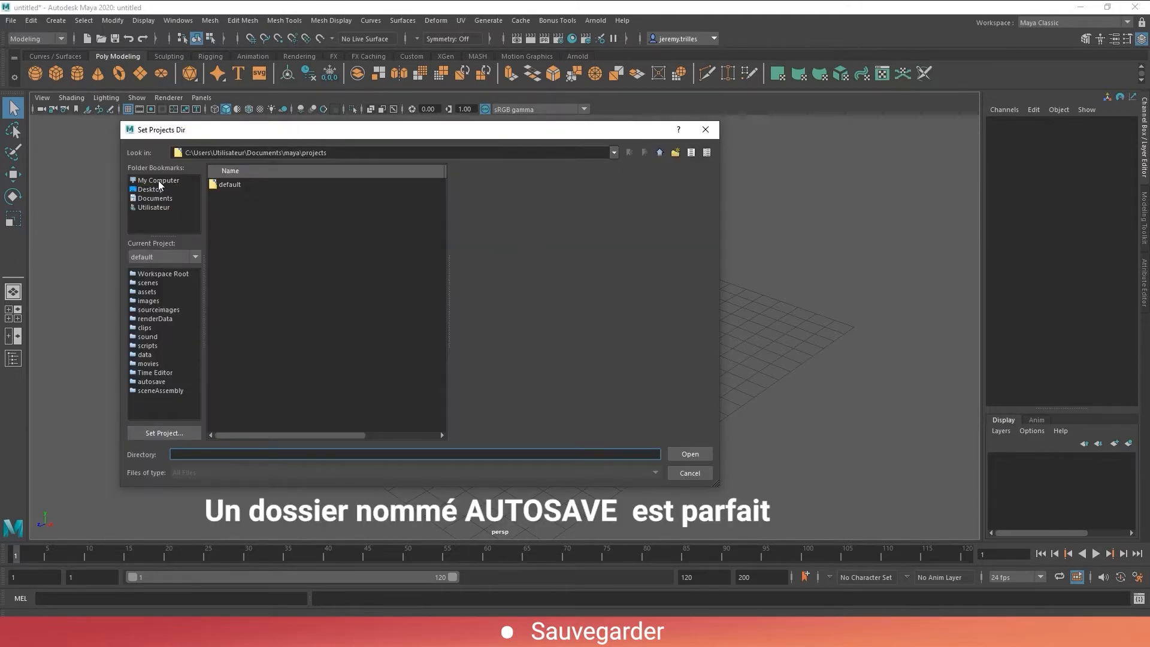
scroll(368, 279, down, 7)
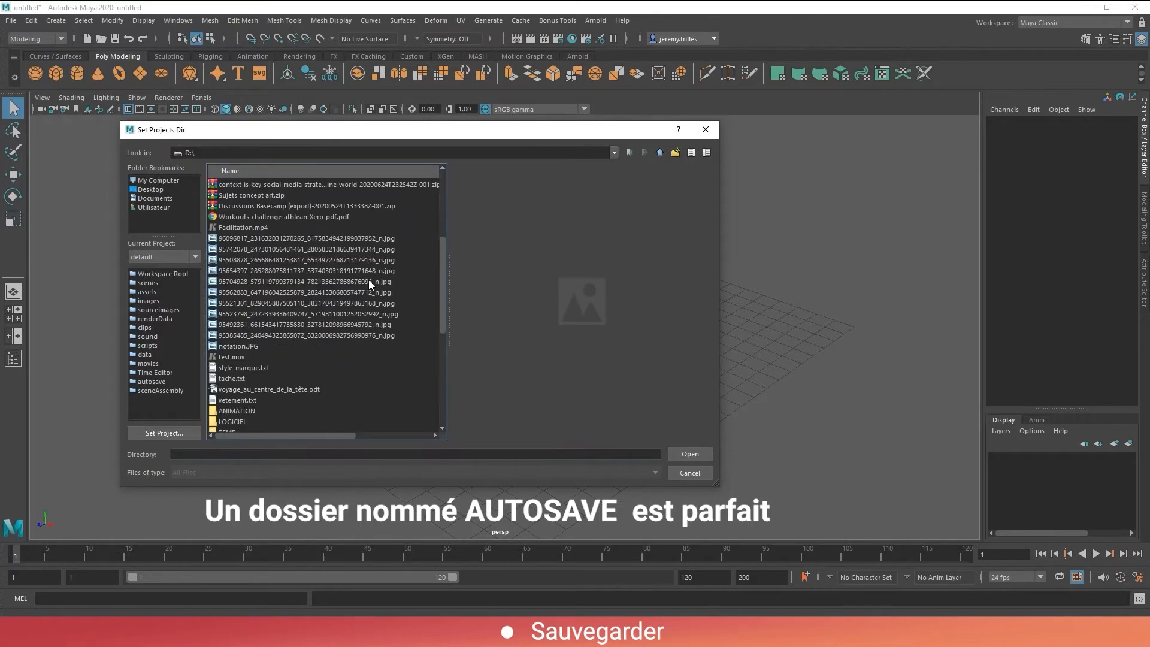
click(239, 249)
click(675, 459)
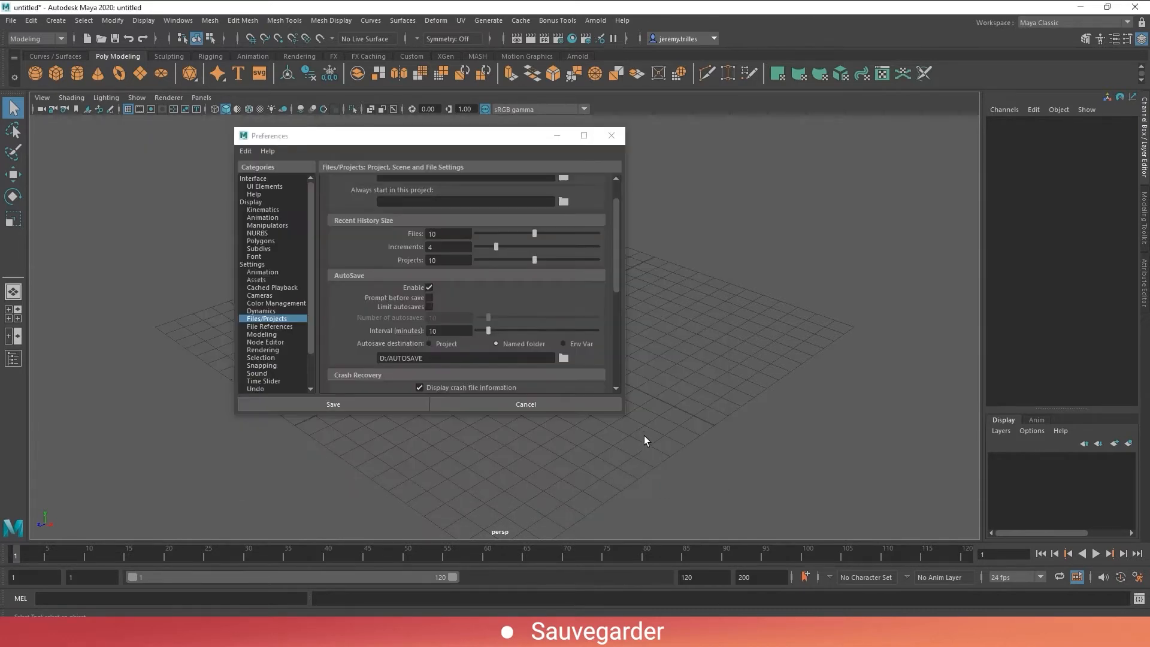
click(329, 406)
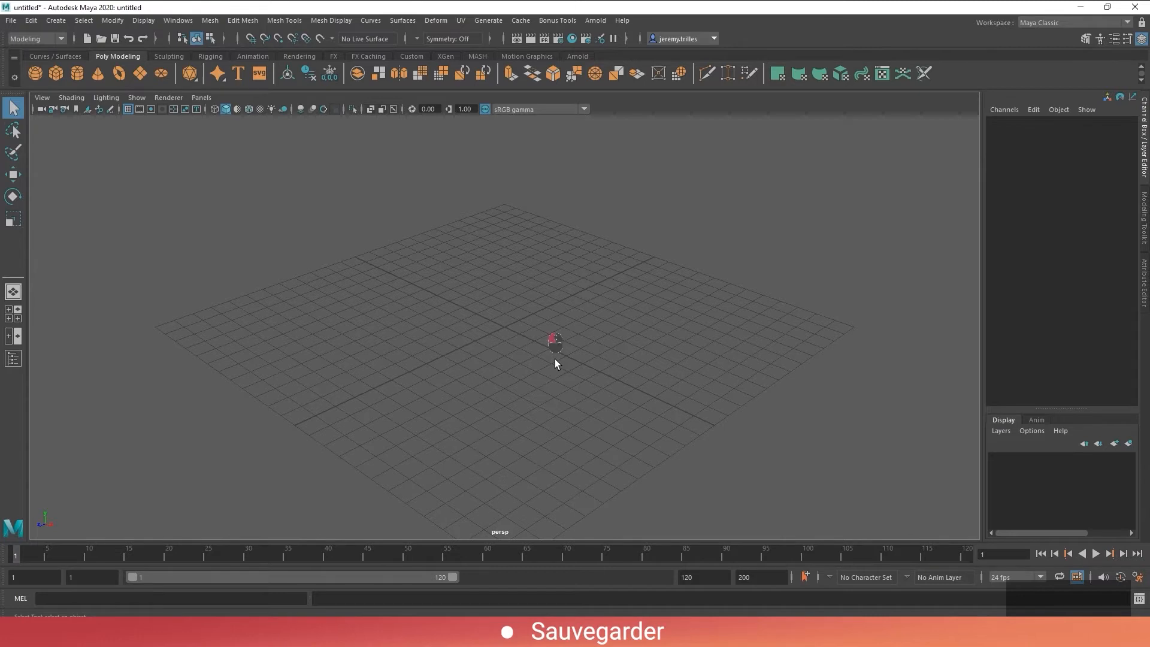
scroll(555, 359, down, 3)
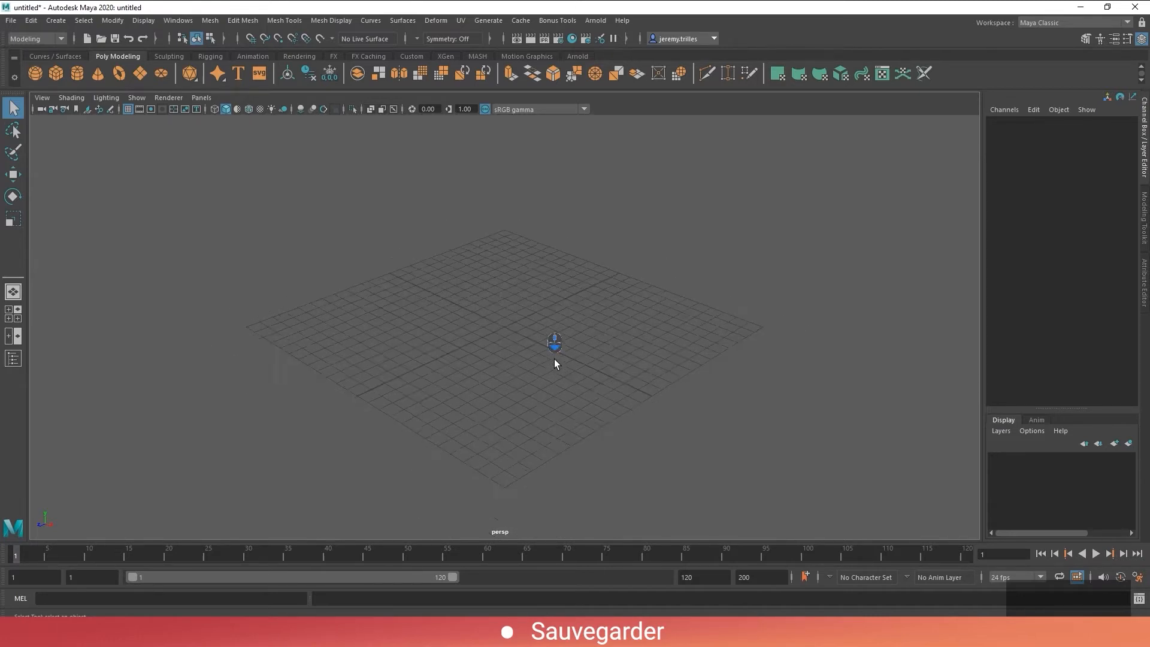
scroll(555, 363, up, 2)
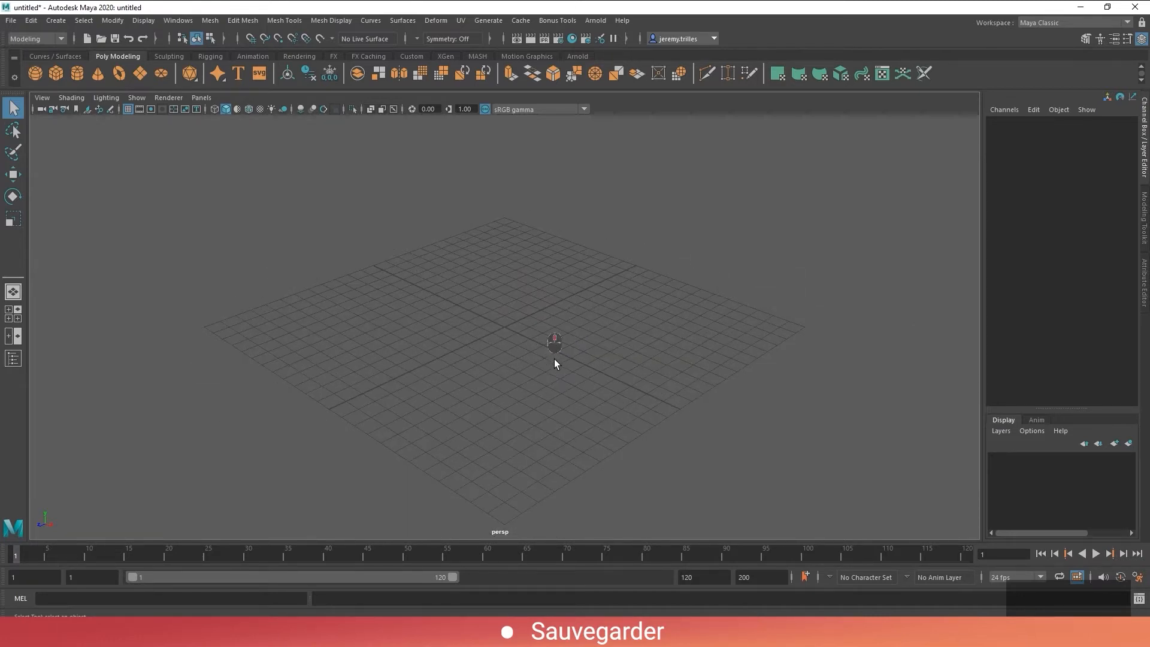
key(j)
key(g)
key(t)
key(f)
key(j)
key(f)
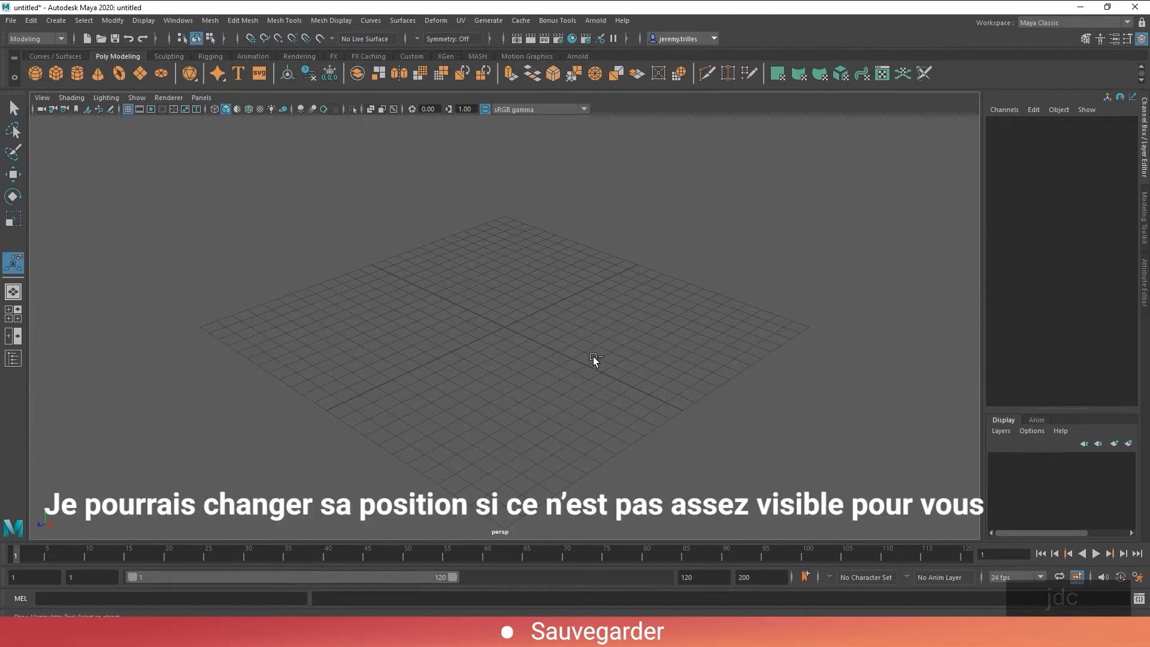
key(ctrl+a)
key(ctrl+a)
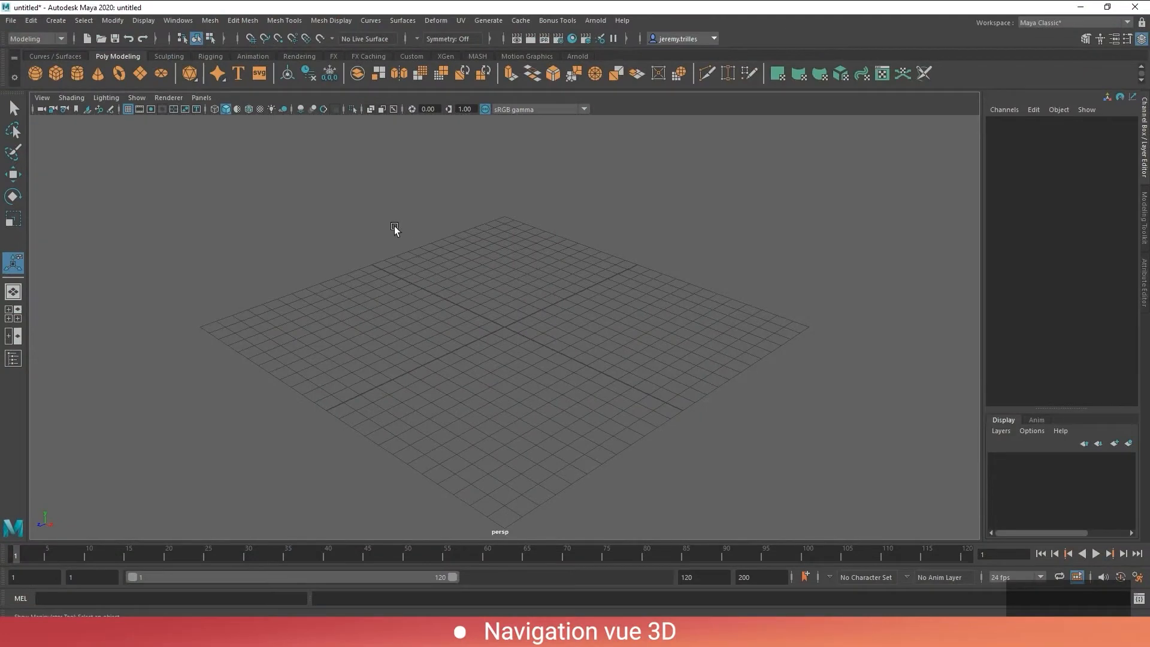
alt+drag(499, 301, 502, 301)
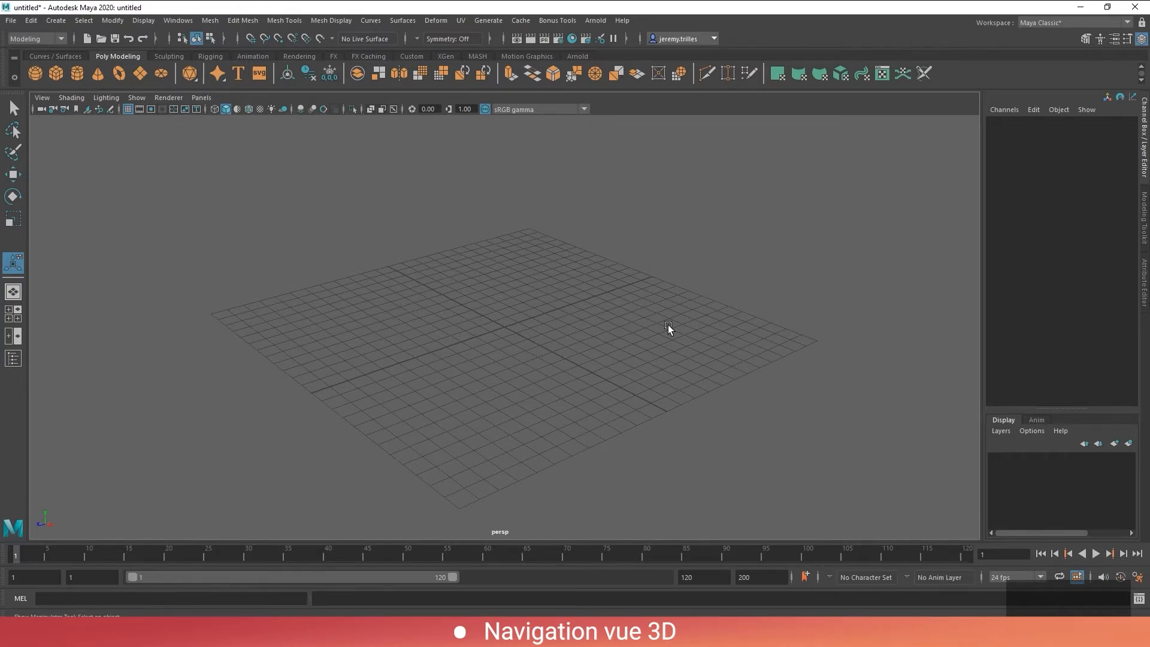
click(170, 98)
click(492, 261)
Switch to File Explorer and open the Documents\maya\2020 folder
key(super+e)
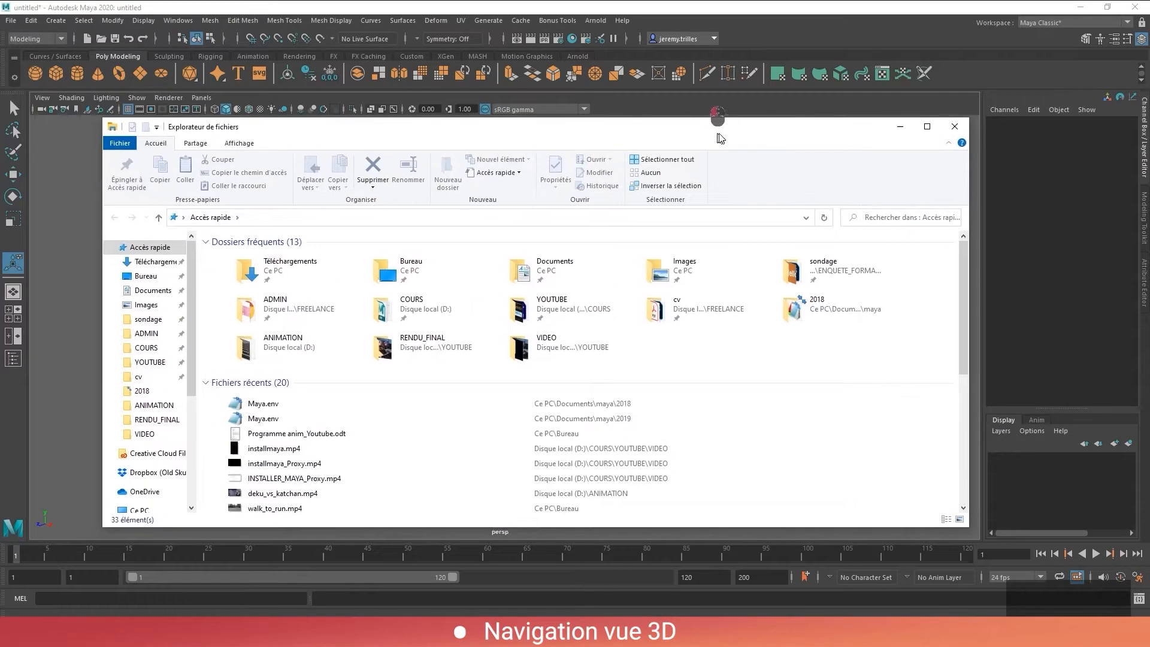
drag(721, 138, 769, 132)
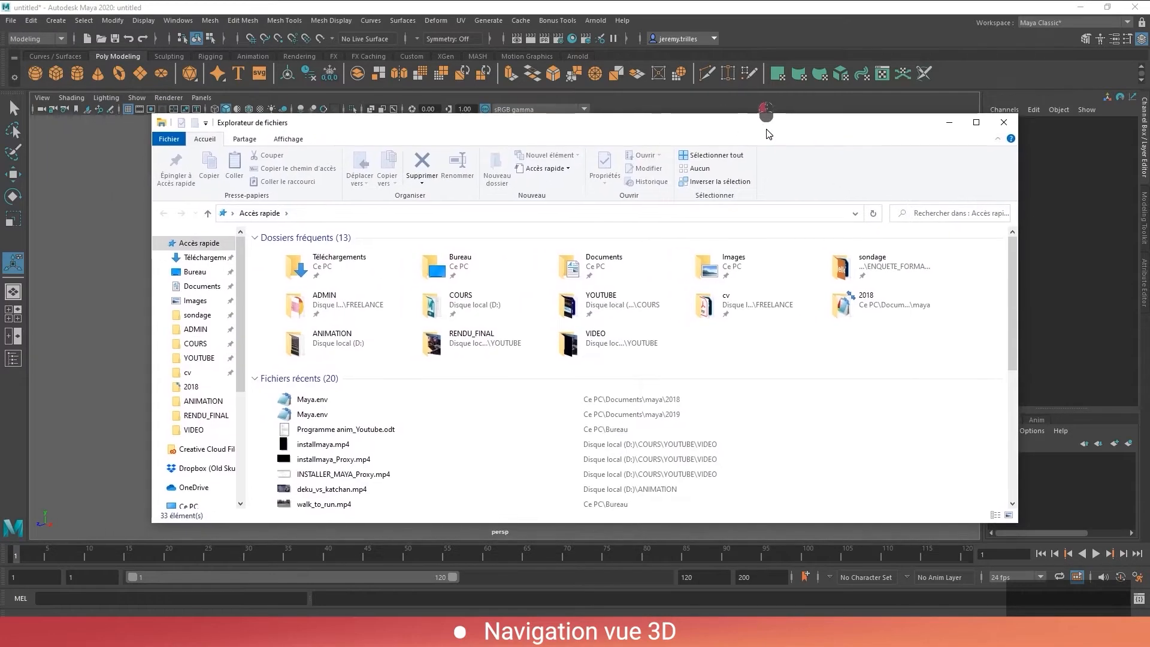
click(201, 284)
double_click(292, 351)
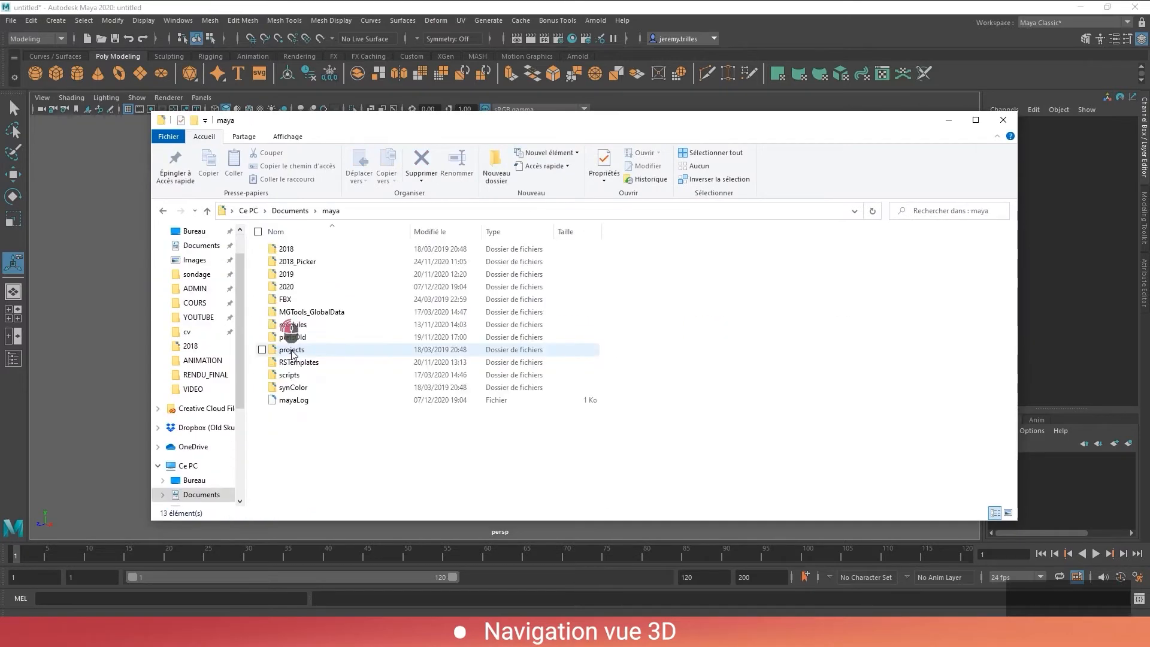
double_click(292, 288)
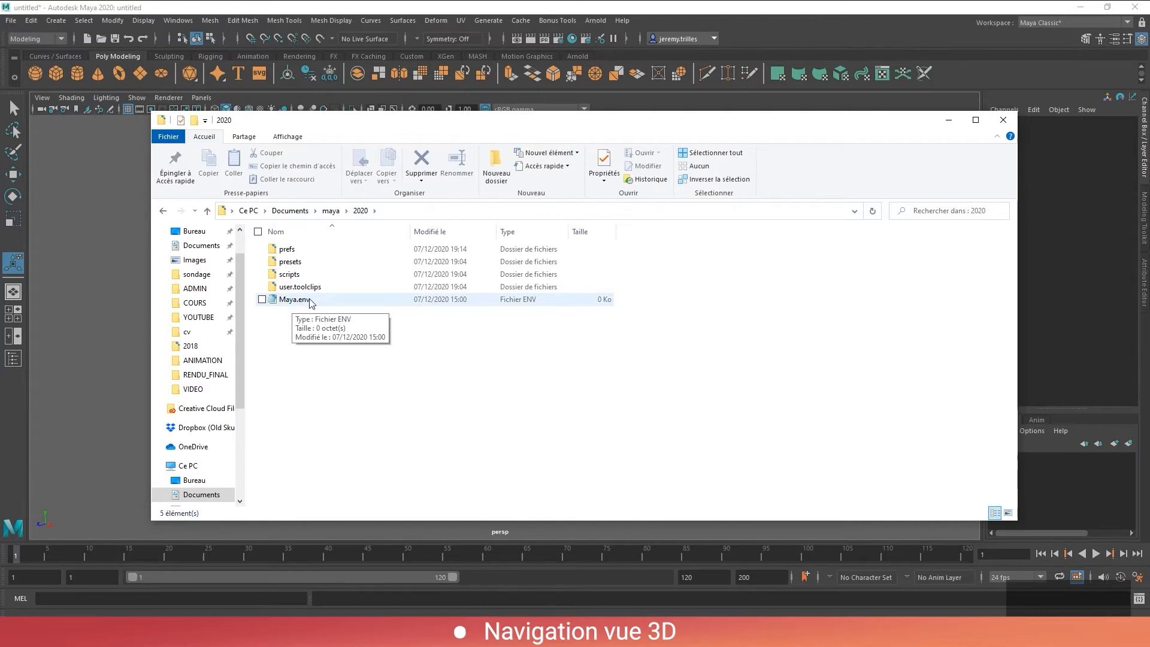
Toggle the display of file name extensions off and on again for the folder
click(289, 137)
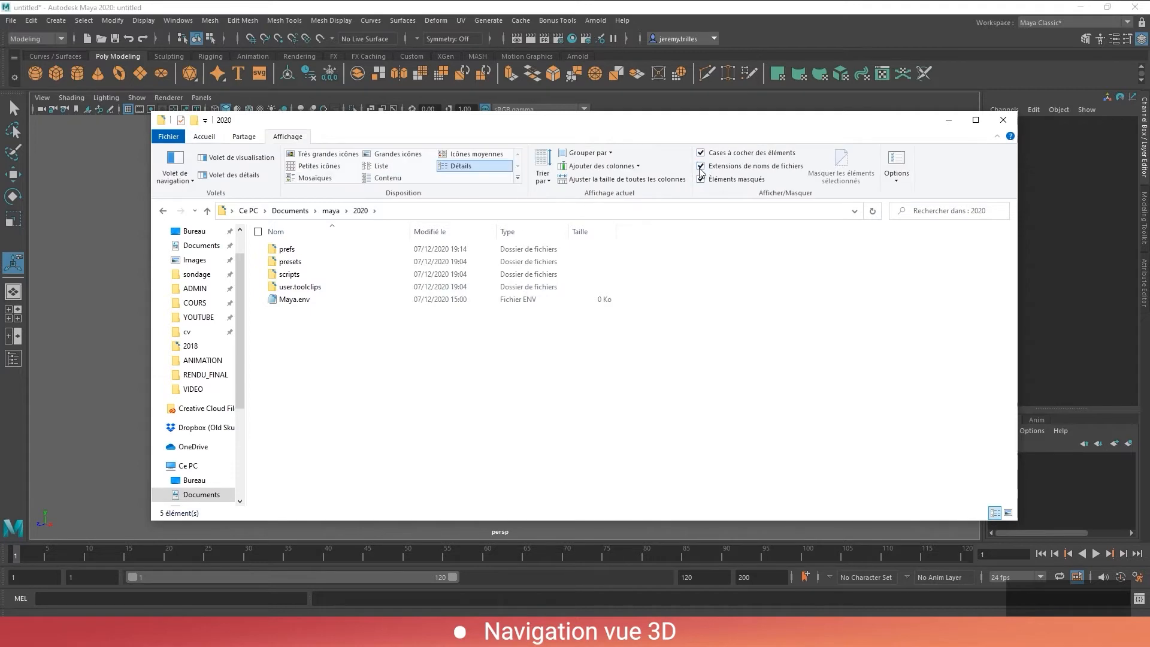
click(701, 167)
click(701, 167)
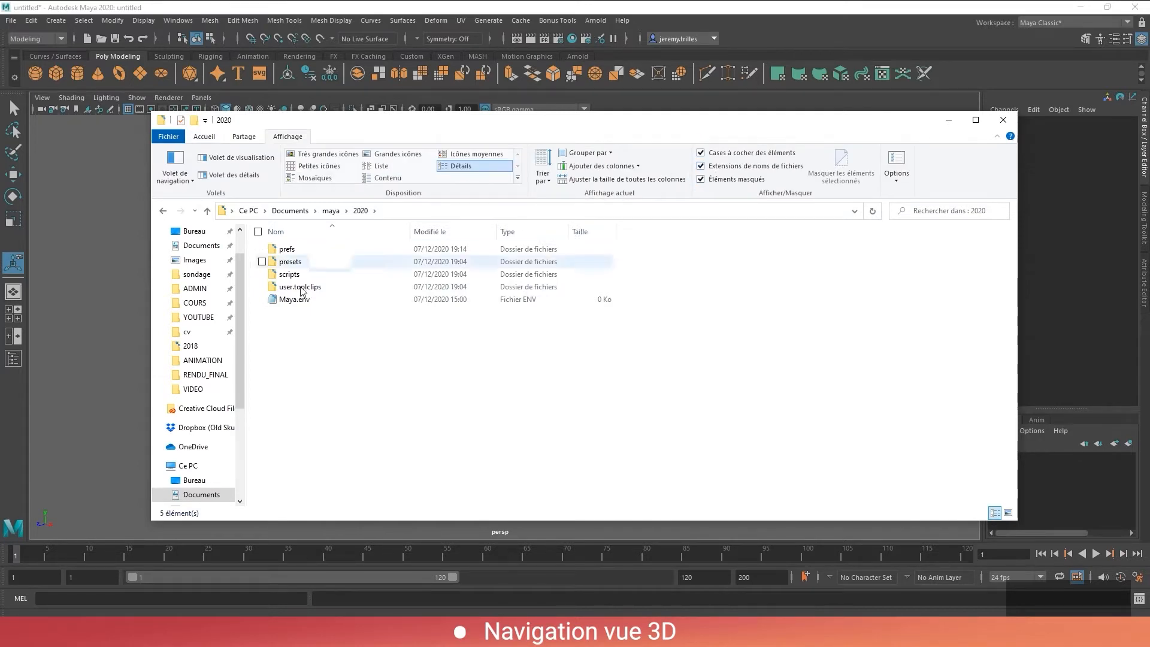
click(205, 137)
Open and close Maya.env, and keep Bloc-notes as the default application for .env files in its properties
double_click(293, 300)
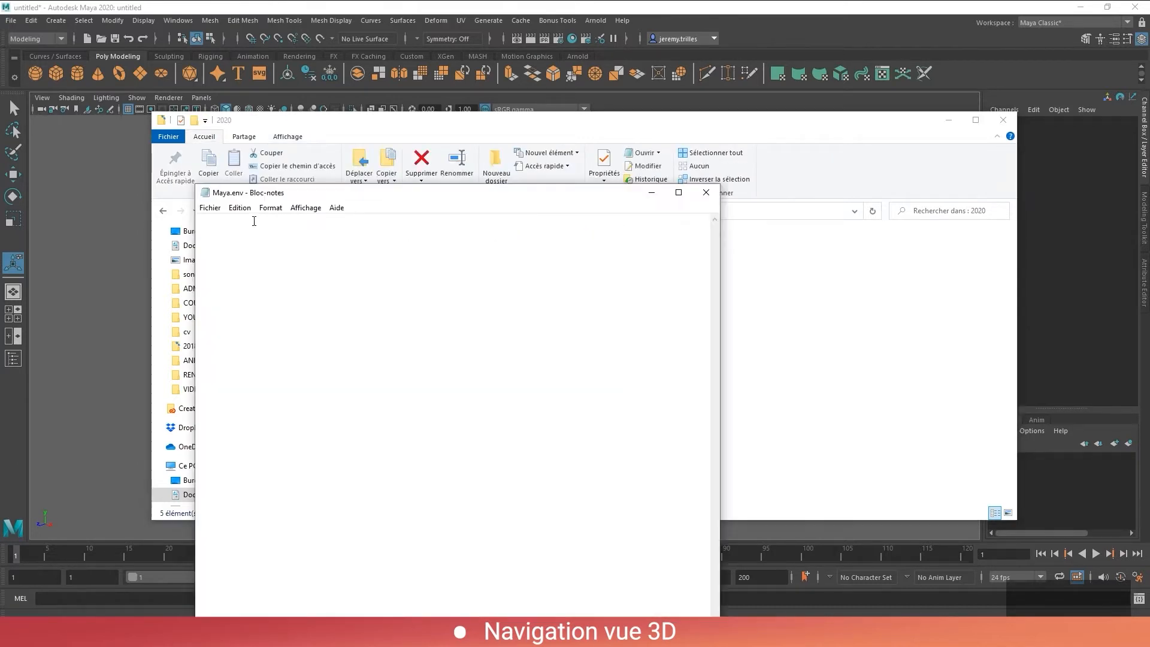
click(706, 192)
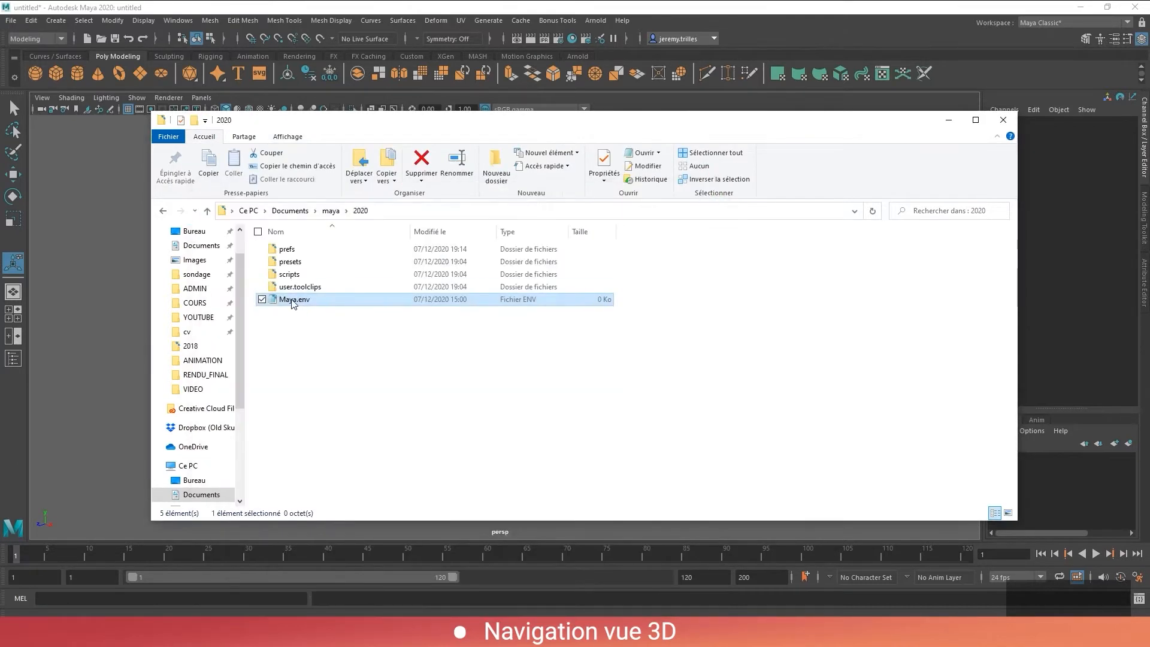
right_click(292, 301)
click(210, 527)
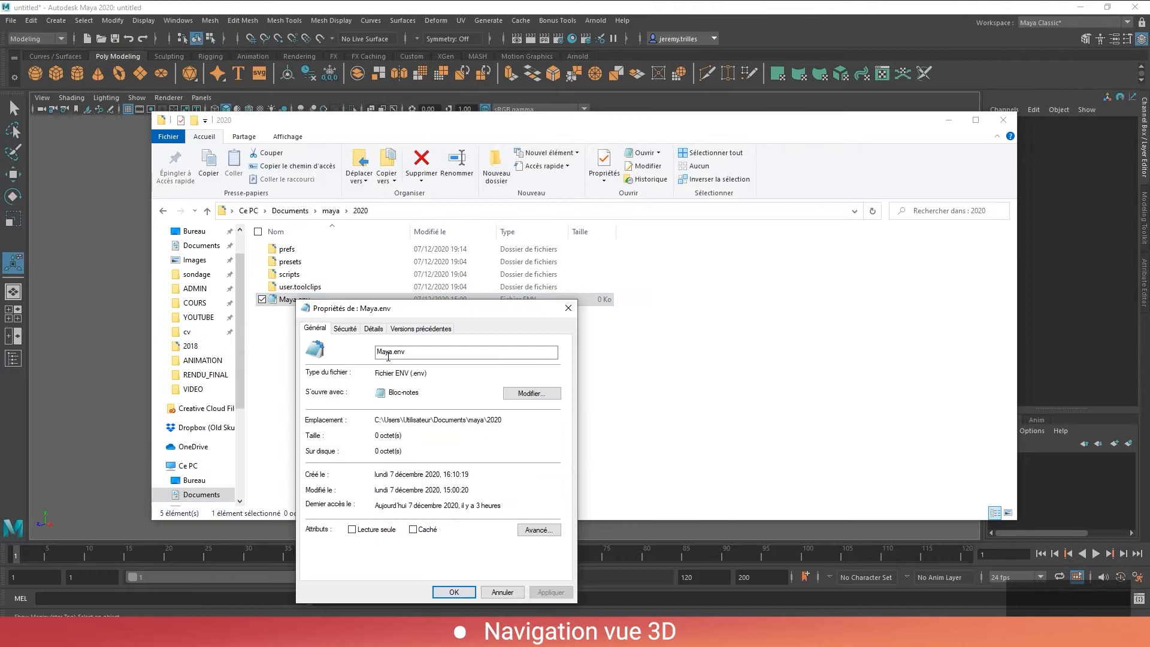
click(505, 395)
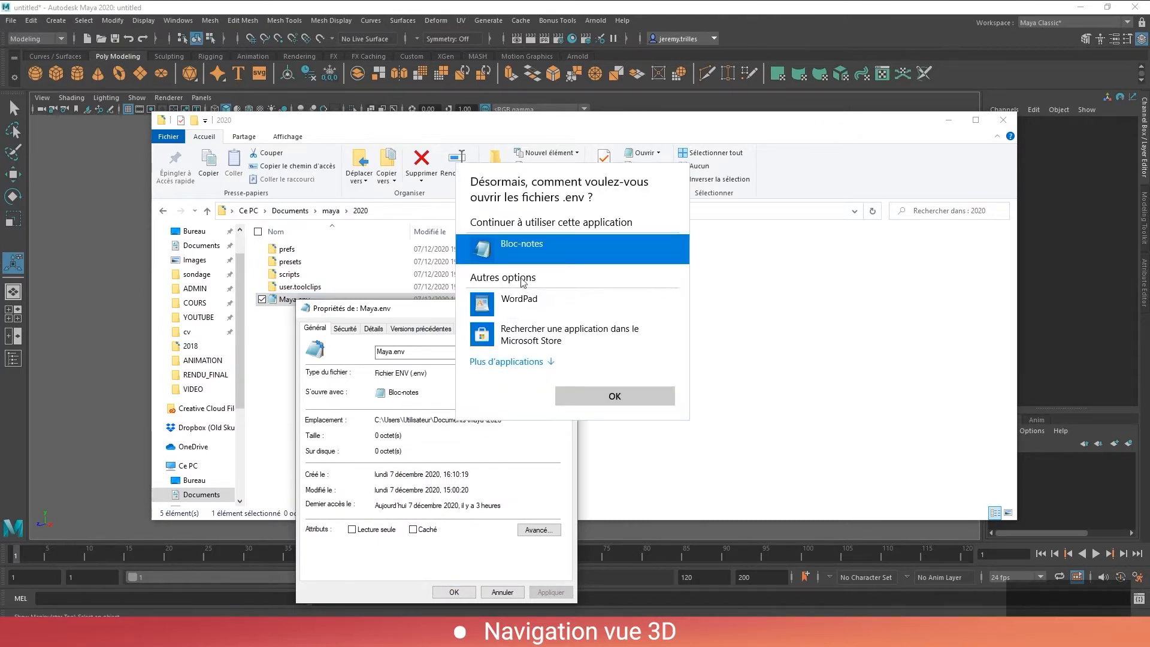
click(615, 396)
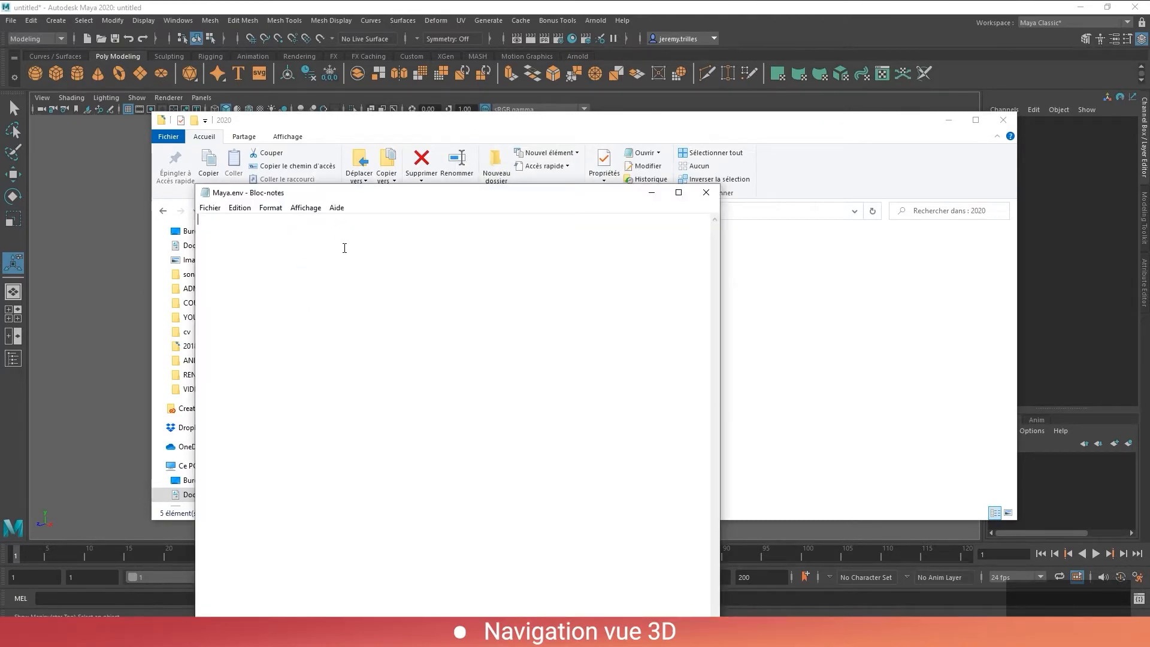
Enter MAYA_ENABLE_LEGACY_VIEWPORT=1 in Maya.env, save the file and close it
text(MAYA_ENABLE_LEGACY_VIEWPORT=1)
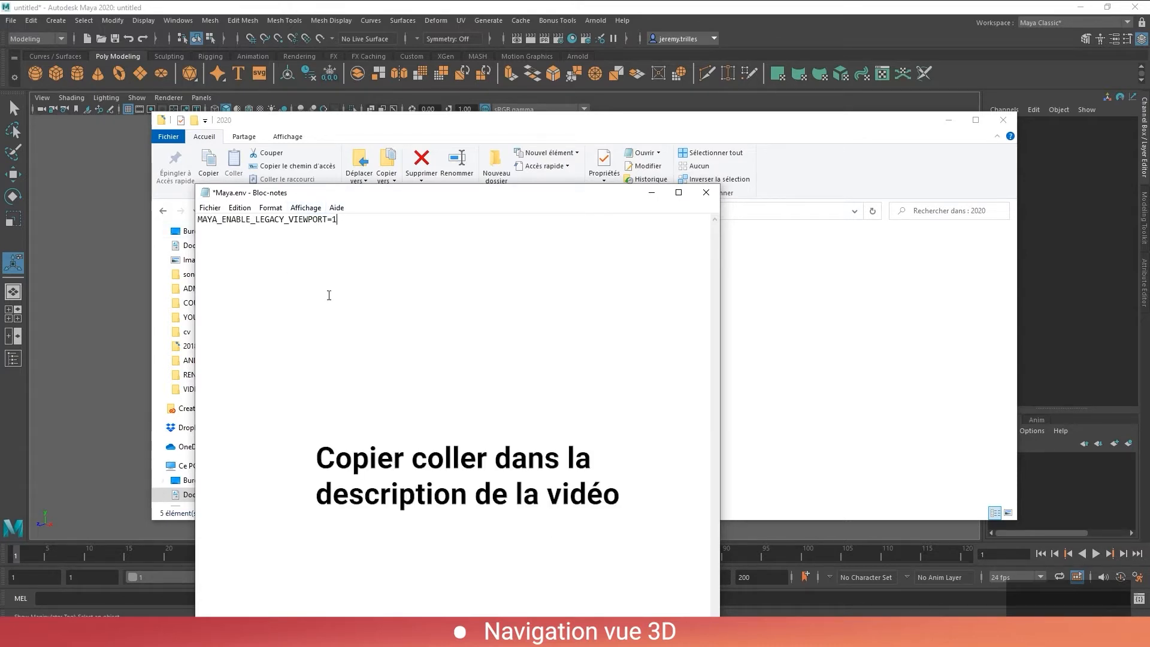
click(209, 208)
click(252, 260)
key(alt+F4)
Close the file browser window and quit Maya without saving the untitled scene
key(alt+F4)
key(alt+F4)
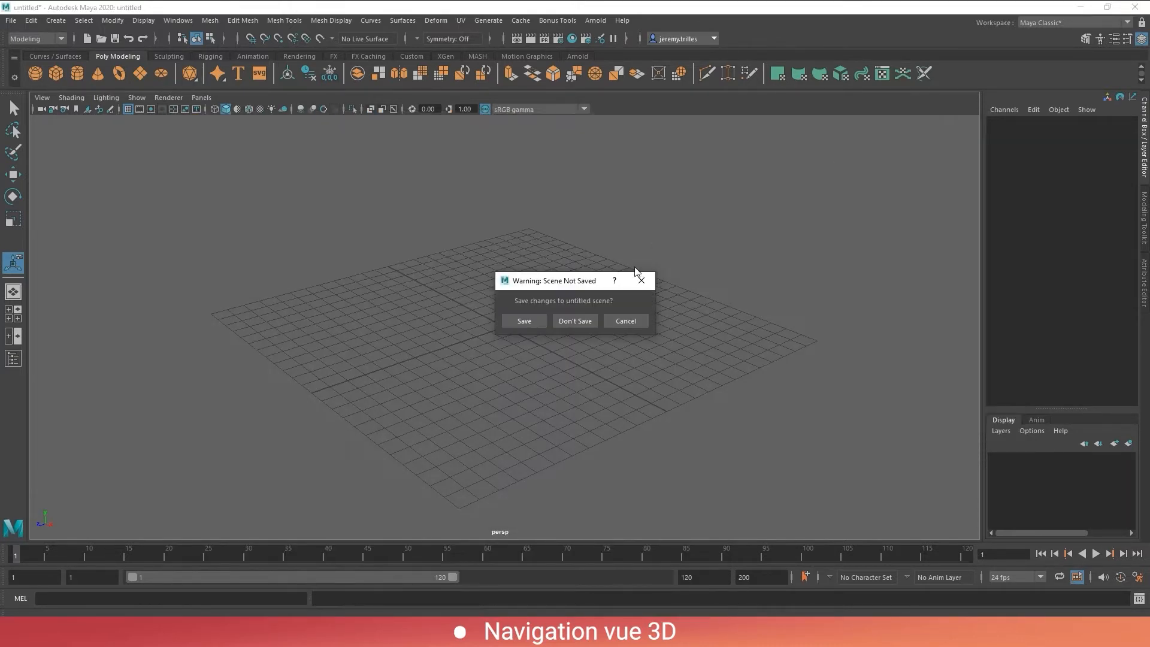
click(574, 321)
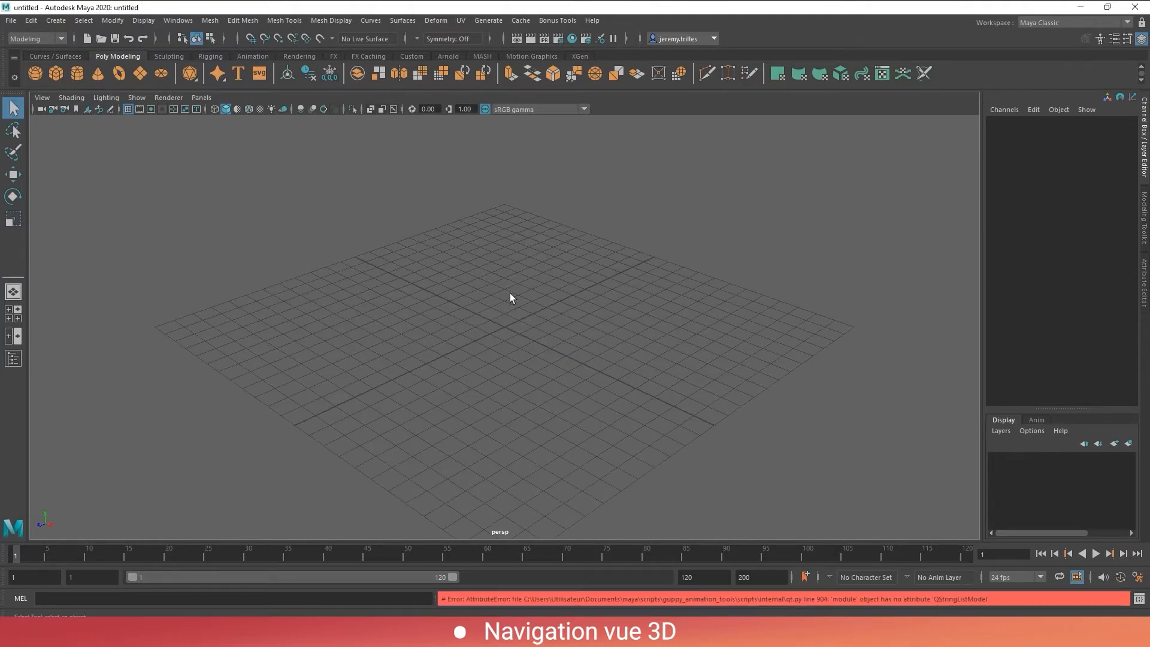
Switch the perspective viewport's renderer to Legacy Default Viewport
click(169, 98)
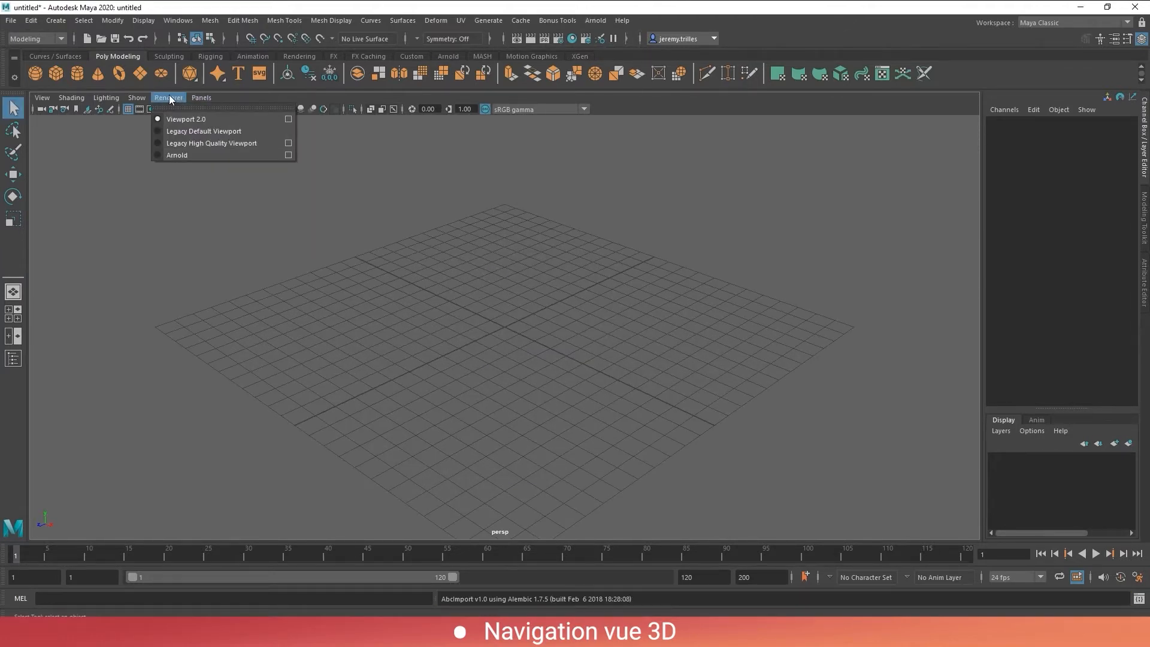
click(157, 130)
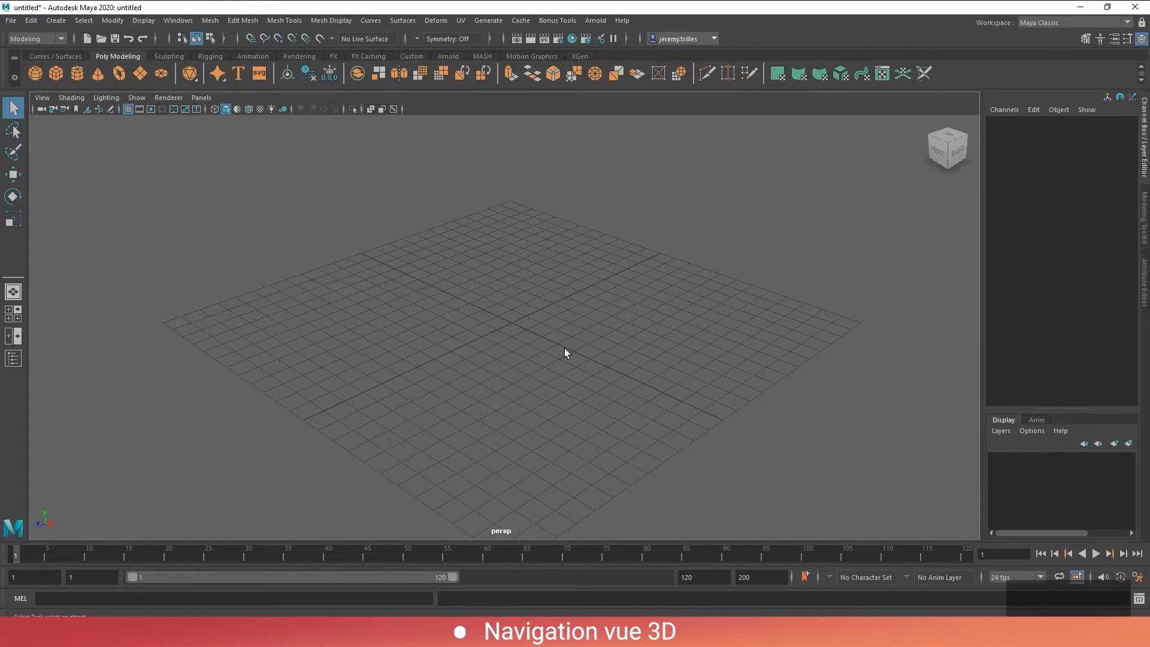
alt+drag(564, 347, 485, 354)
alt+right_drag(488, 360, 464, 329)
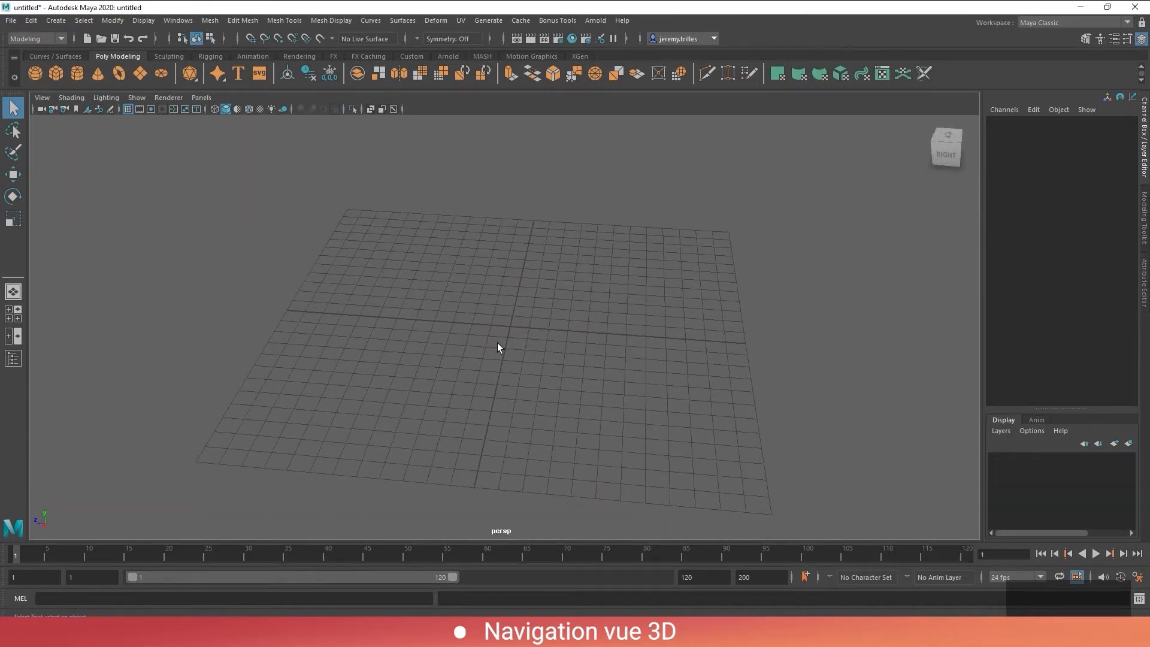
alt+middle_drag(497, 342, 506, 398)
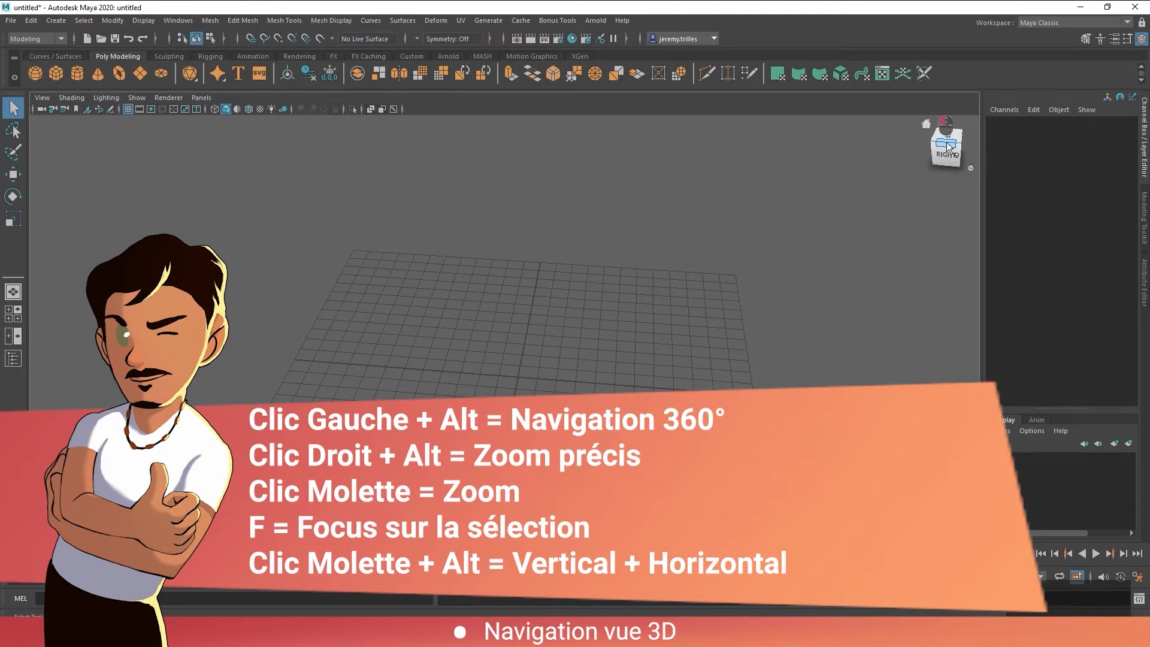
Examine the empty grid from the top, left and bottom with the ViewCube, and return to the home view
mouse_move(943, 149)
mouse_down()
mouse_move(977, 131)
mouse_move(923, 146)
mouse_move(962, 130)
mouse_move(870, 125)
mouse_move(872, 112)
mouse_move(958, 154)
mouse_move(977, 139)
mouse_up()
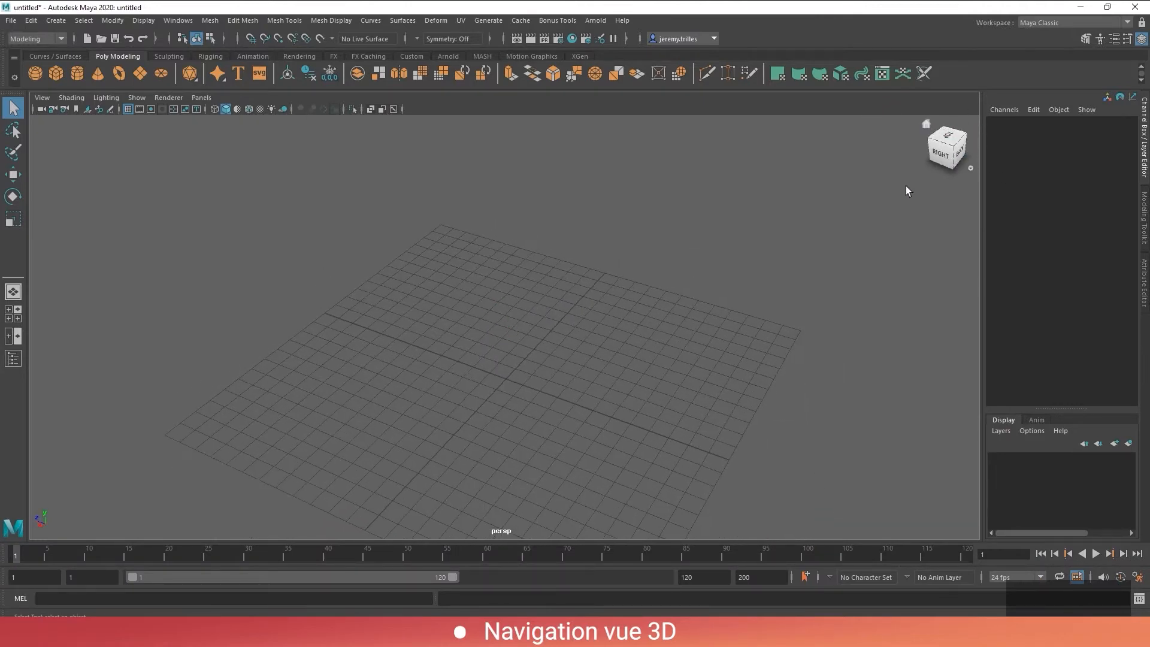
click(947, 141)
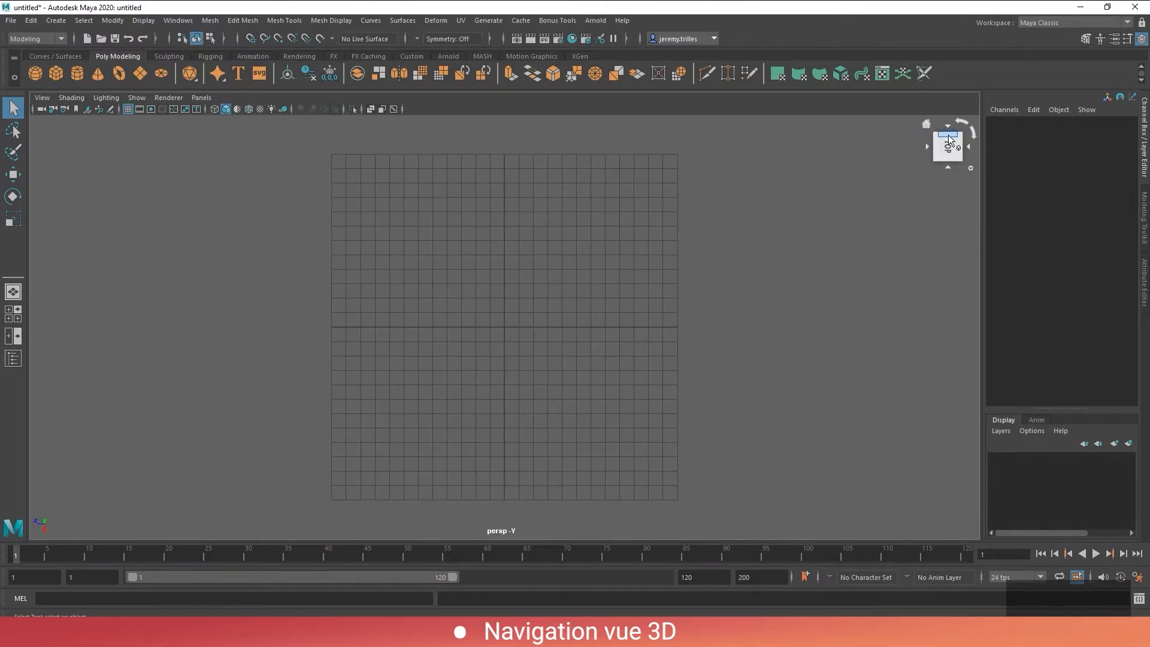
click(971, 132)
click(970, 131)
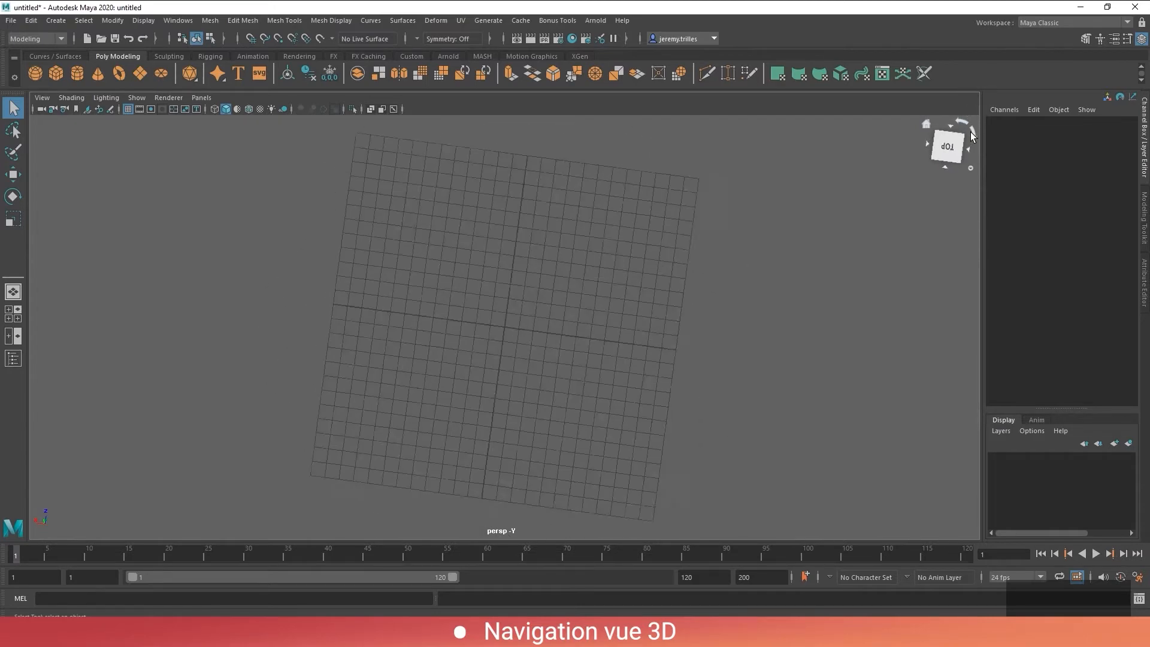
click(970, 132)
click(971, 132)
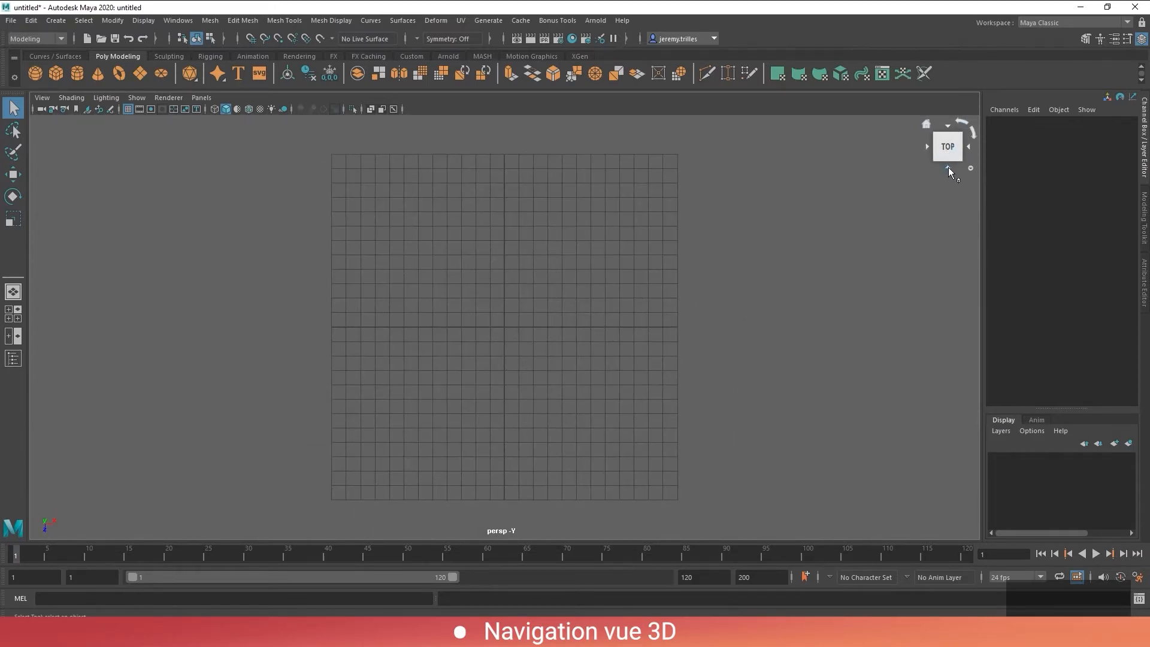
click(948, 168)
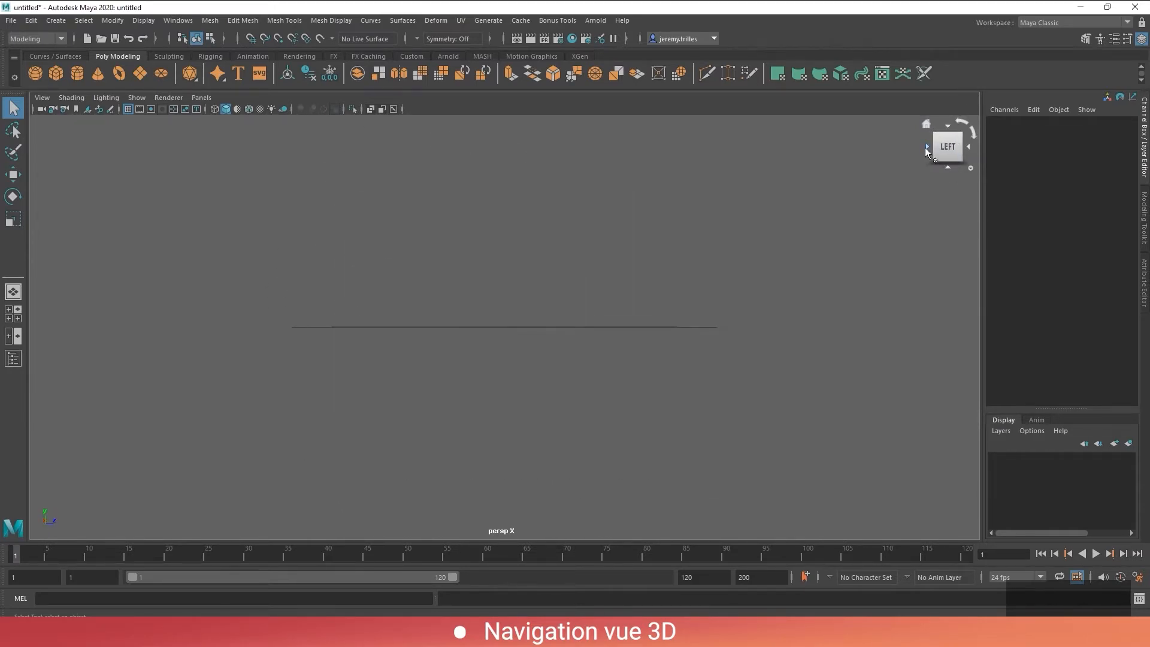
click(926, 147)
click(948, 167)
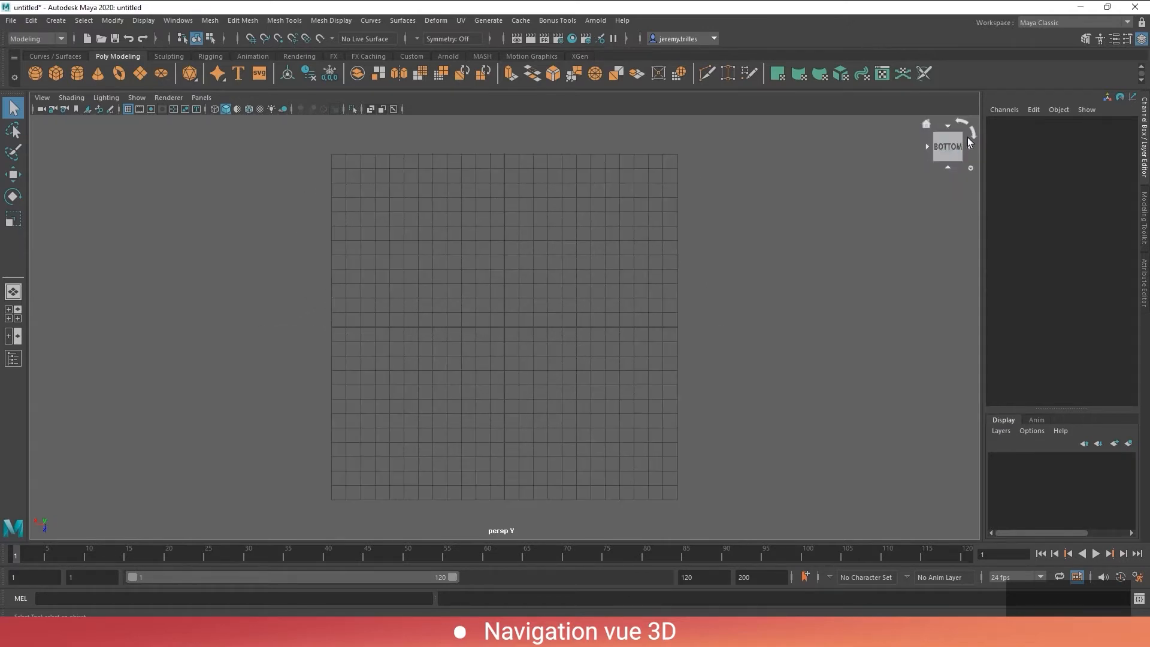
click(926, 124)
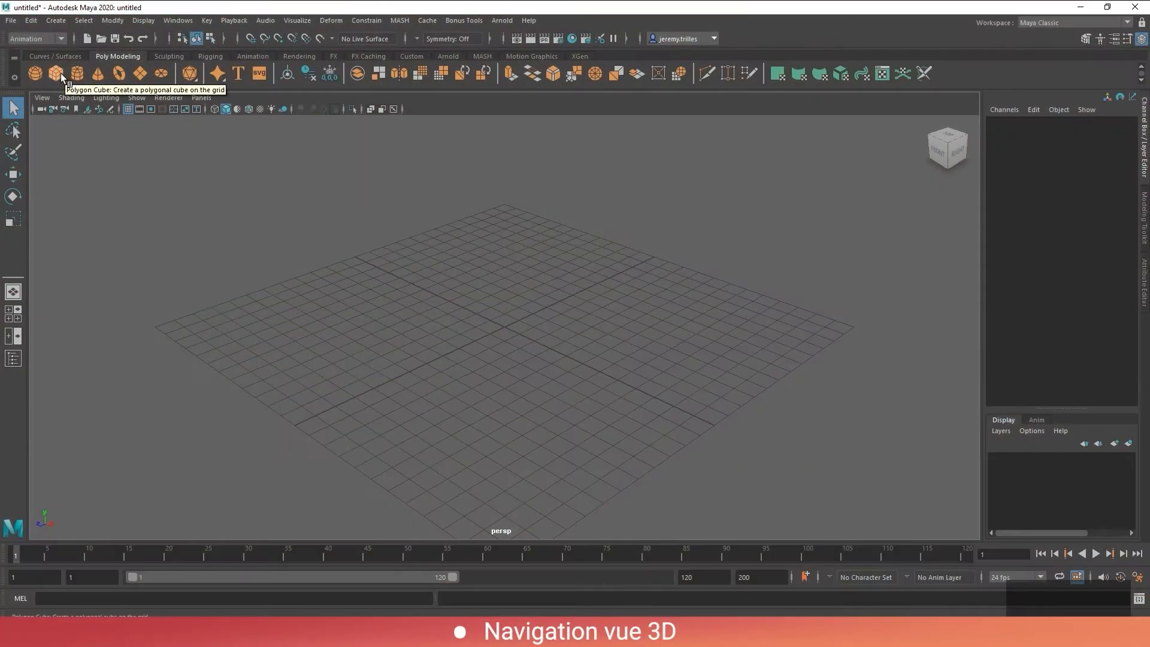
Create a polygon cube at the centre of the grid
click(55, 74)
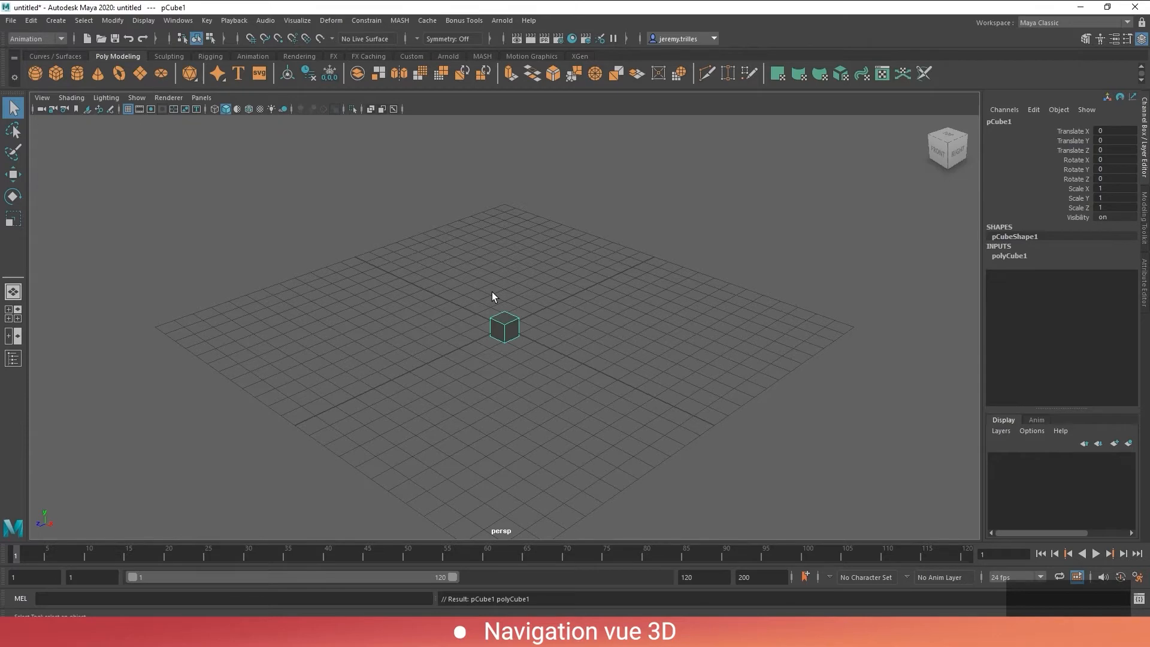
alt+drag(500, 336, 526, 318)
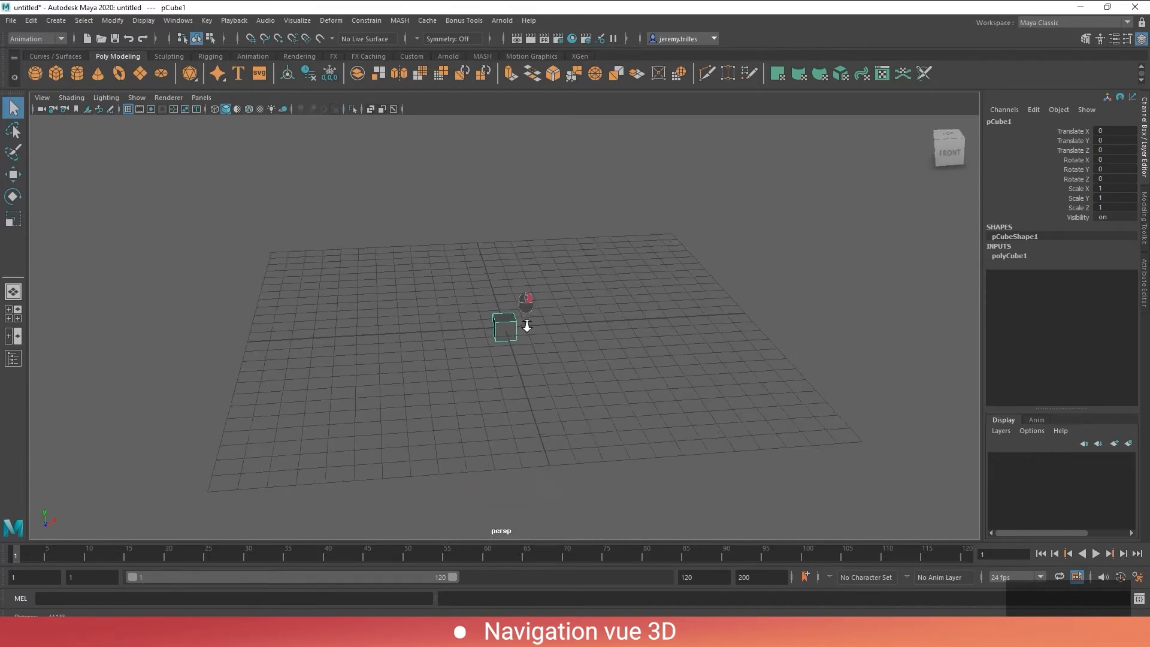
mouse_move(526, 318)
alt+right_down()
mouse_move(544, 357)
mouse_move(503, 351)
alt+right_up()
mouse_move(503, 351)
alt+middle_down()
mouse_move(549, 365)
mouse_move(501, 342)
alt+middle_up()
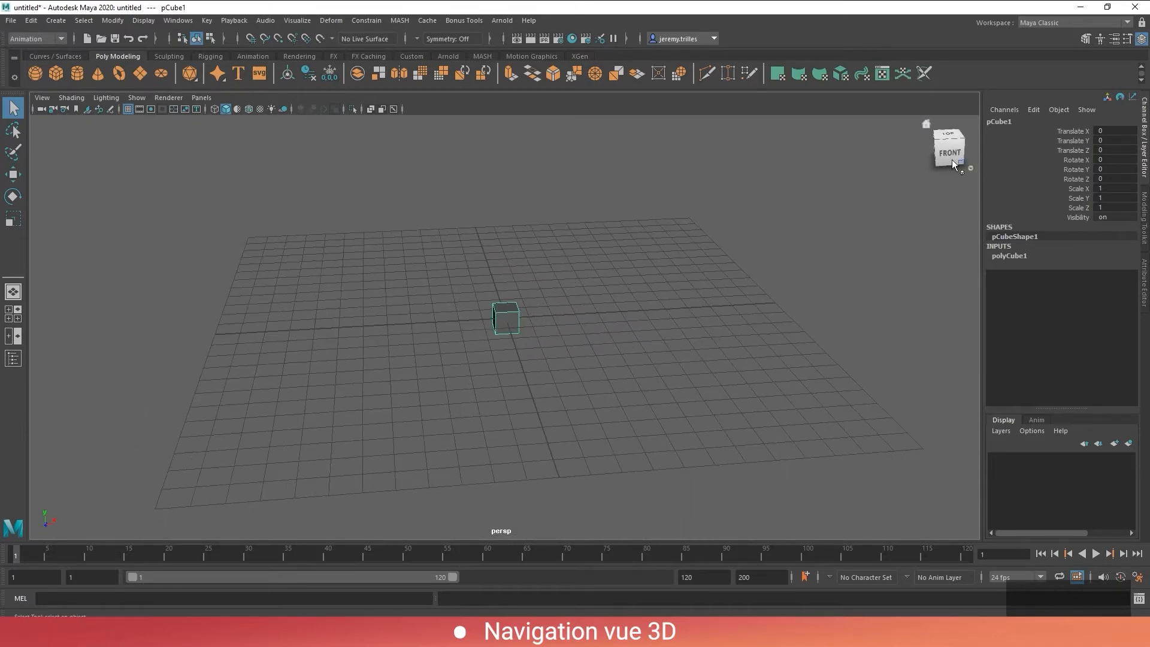
Examine the cube from the right, top and front with the ViewCube, and return to the home view
mouse_move(952, 160)
mouse_down()
mouse_move(952, 145)
mouse_move(953, 161)
mouse_up()
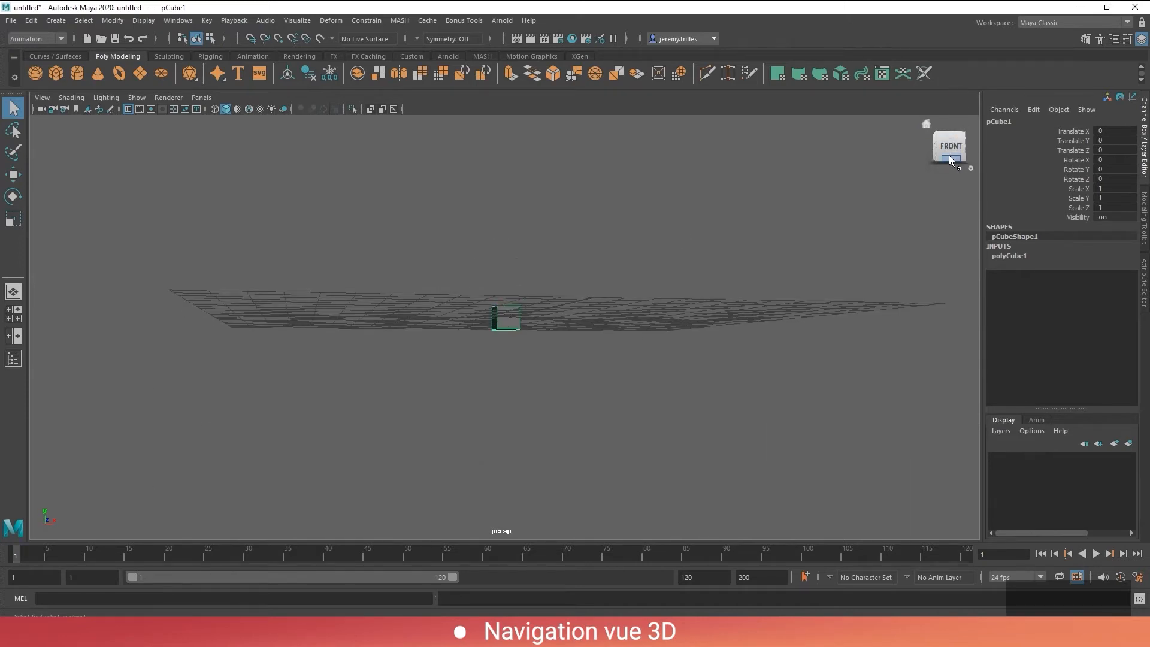
click(948, 157)
click(966, 145)
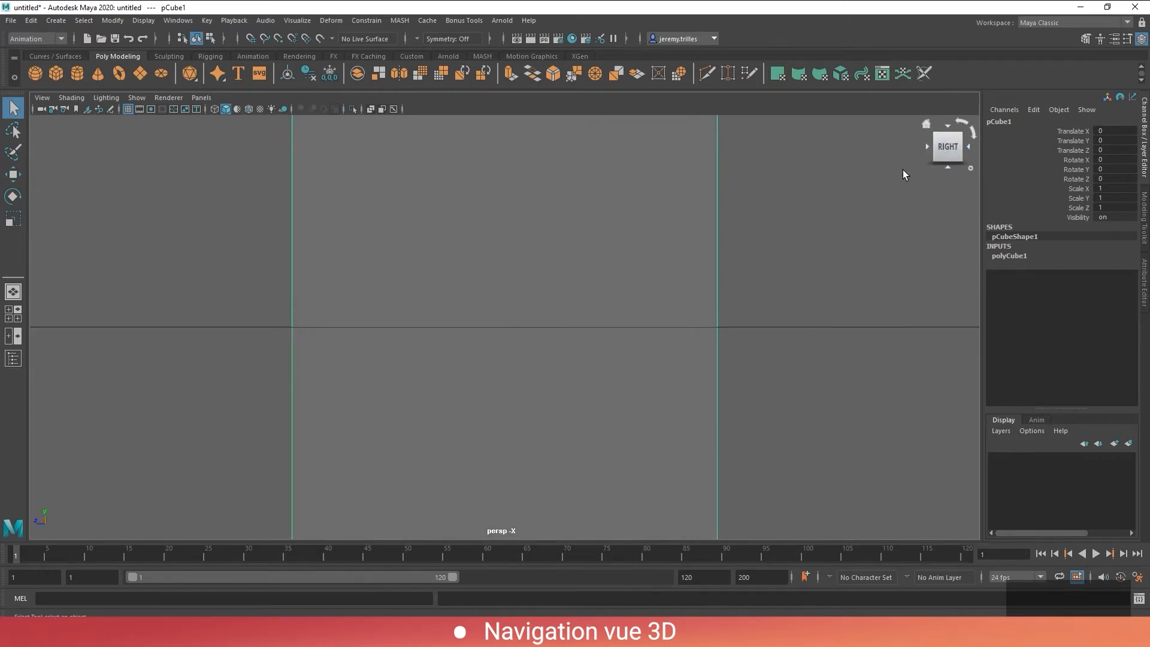
scroll(763, 249, down, 3)
scroll(763, 249, up, 3)
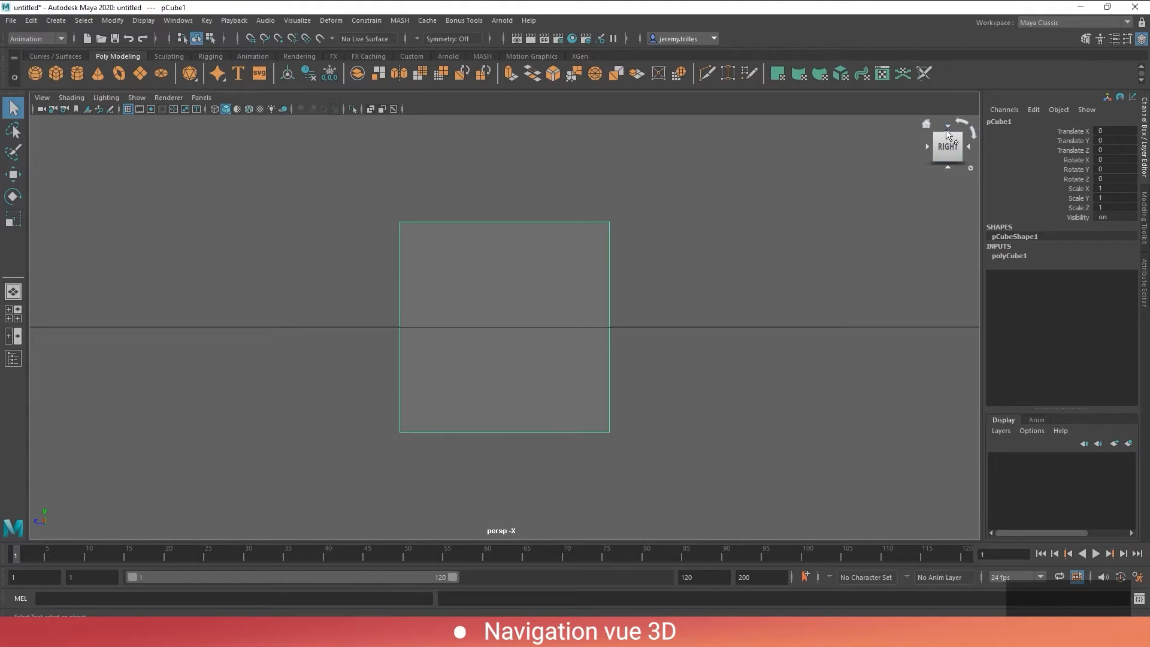
click(944, 125)
scroll(745, 295, down, 4)
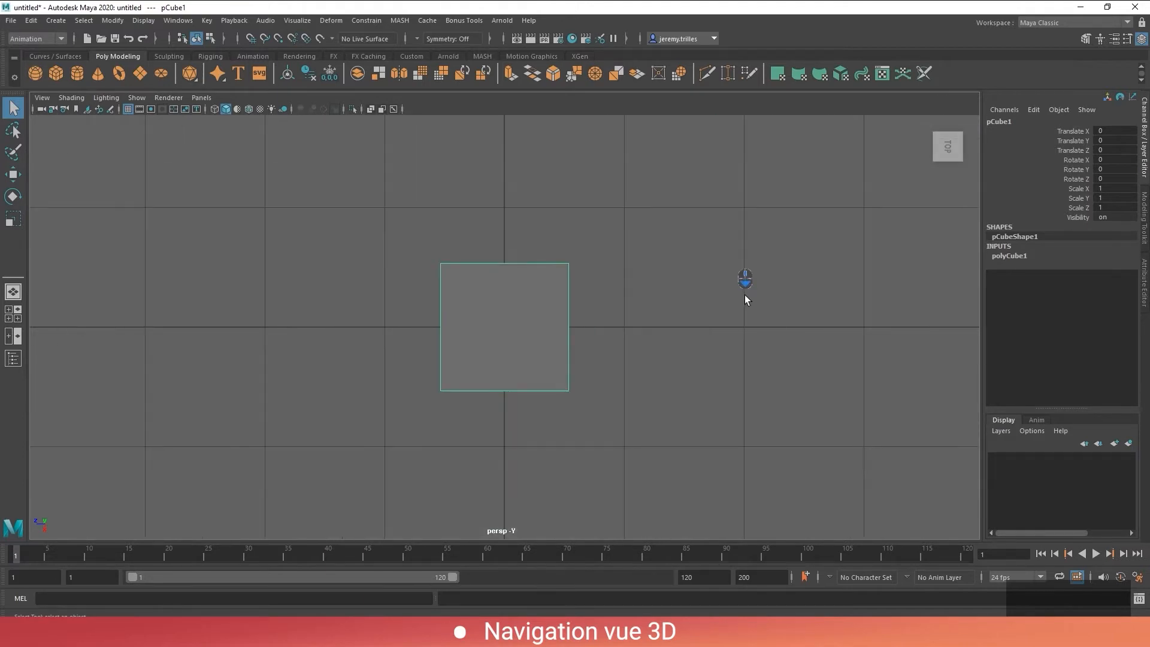
click(928, 144)
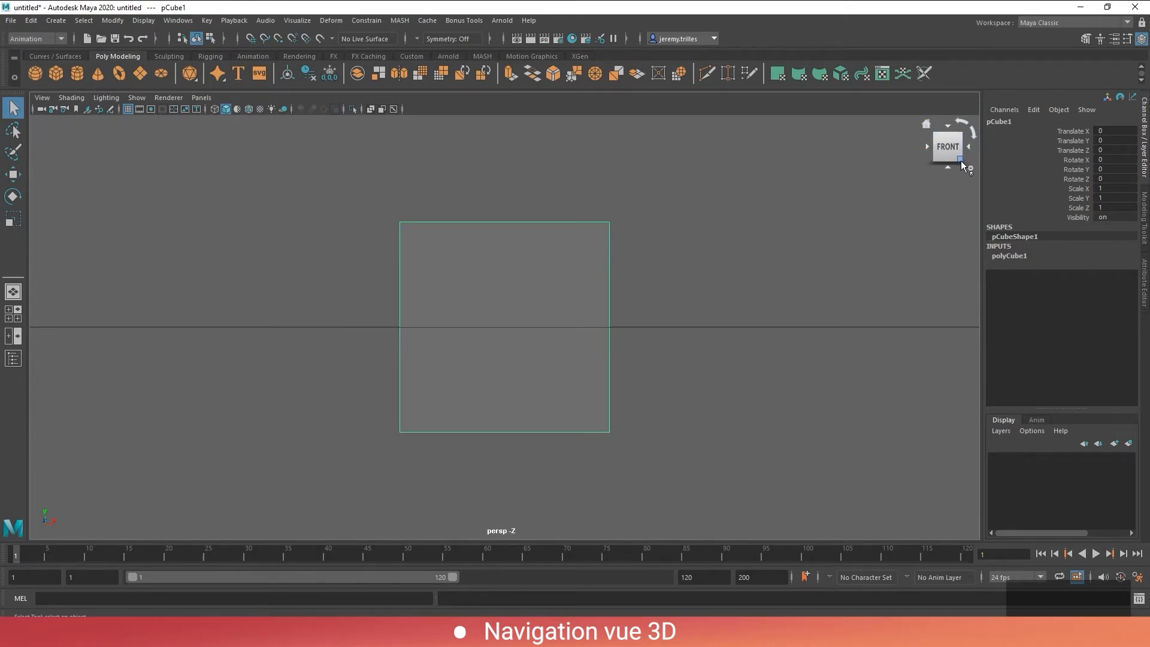
click(927, 127)
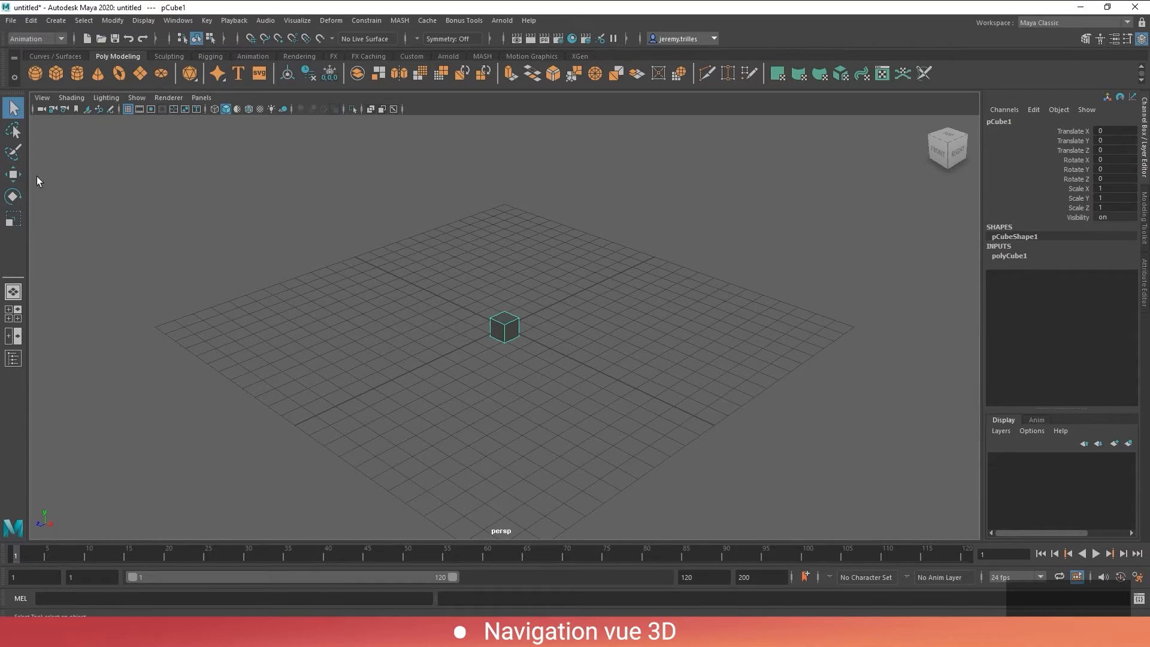
Display the four-view layout, deselect the cube, and set the front and side views to the Legacy Default Viewport renderer
click(13, 316)
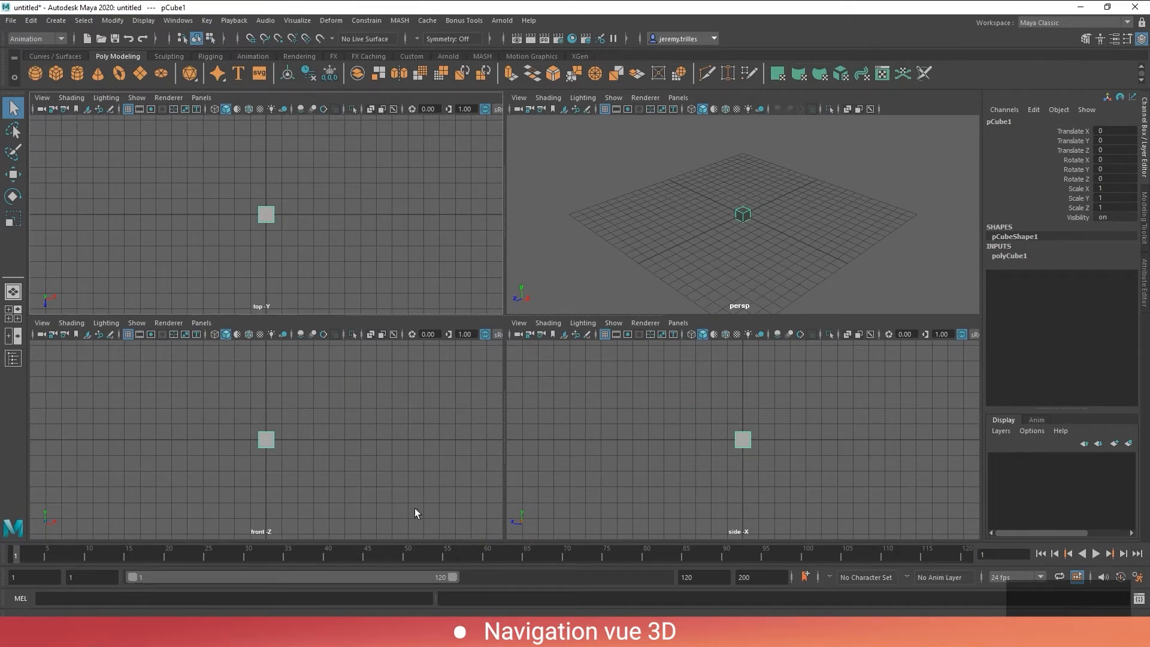
click(934, 130)
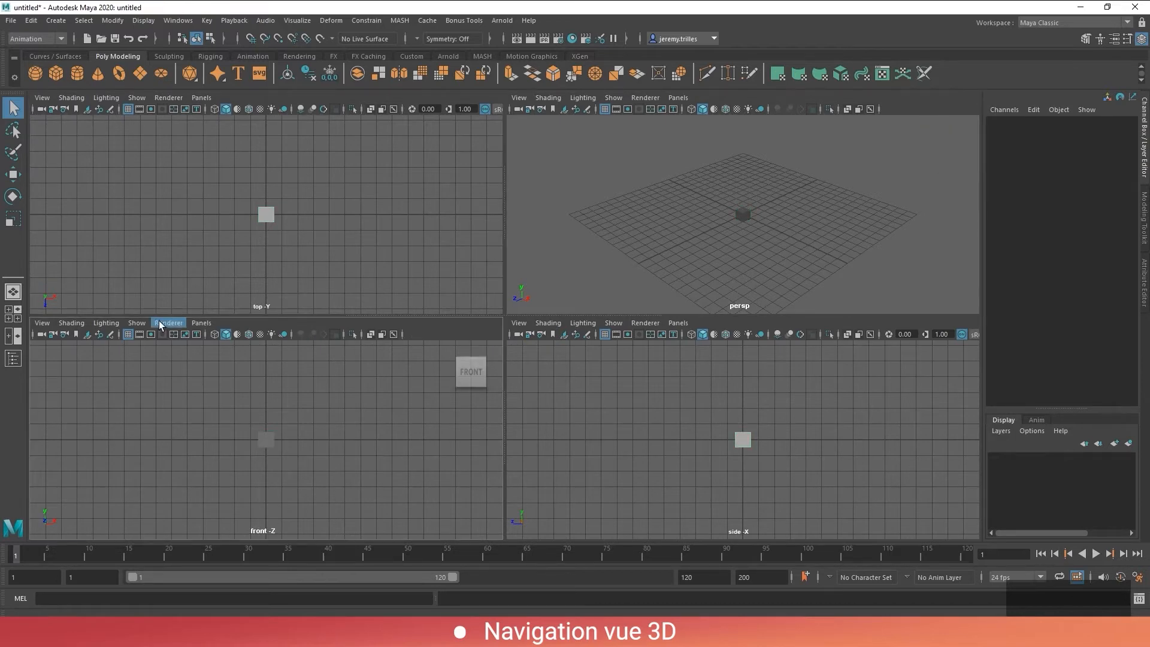
click(645, 322)
click(665, 357)
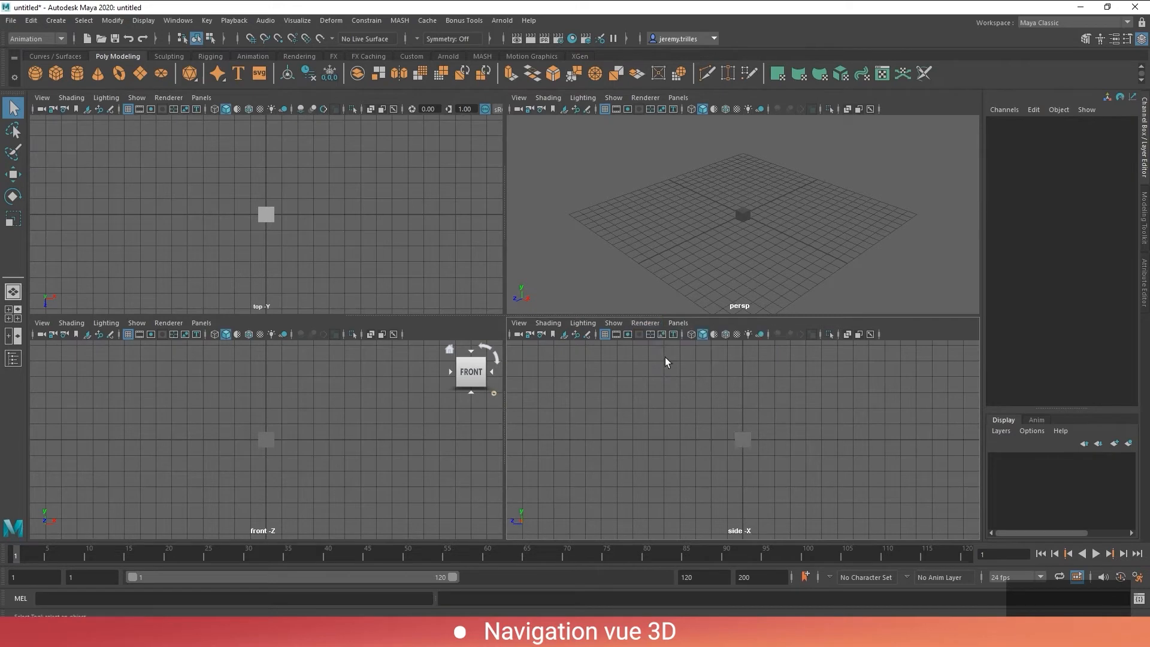
Display the front and perspective views side by side, and turn the front view to the cube's right face
click(13, 337)
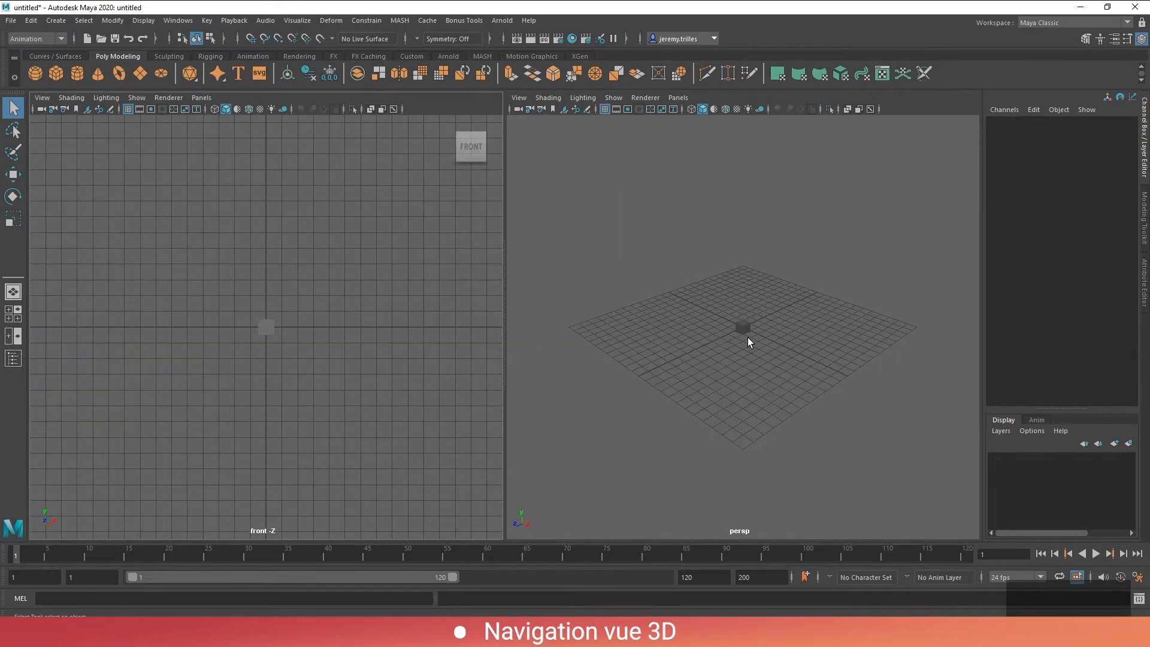
click(489, 146)
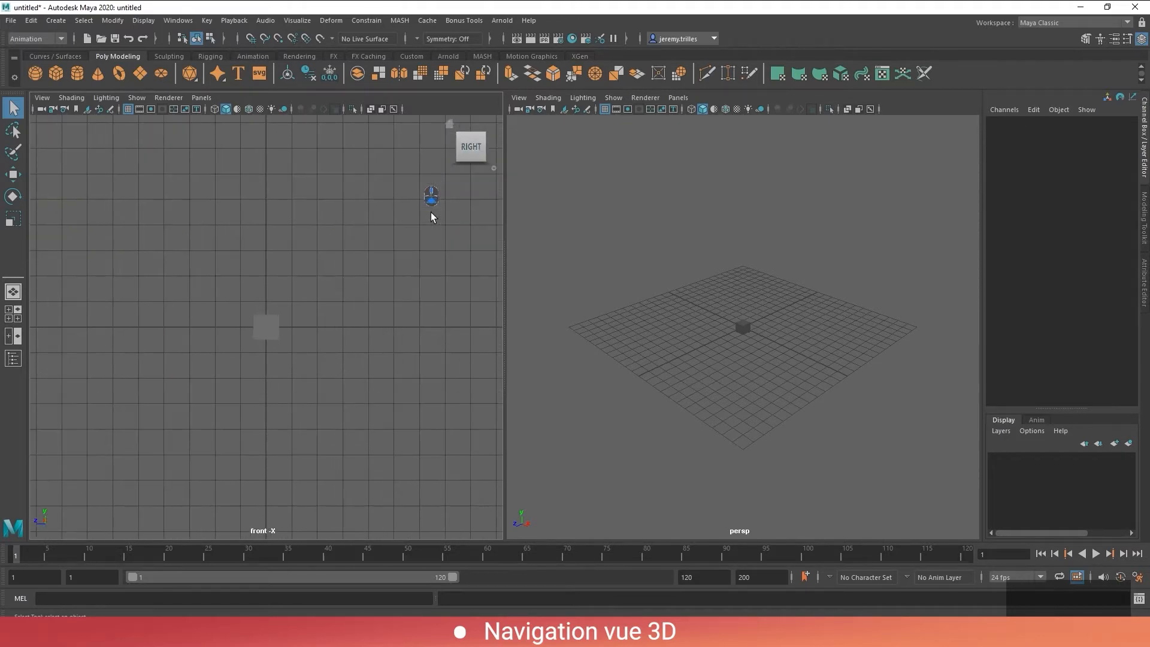
Examine the cube in the right-face view at closer and farther zoom distances
scroll(430, 212, up, 5)
scroll(386, 268, down, 7)
scroll(386, 268, up, 4)
scroll(386, 269, down, 3)
scroll(386, 268, up, 4)
scroll(369, 271, down, 2)
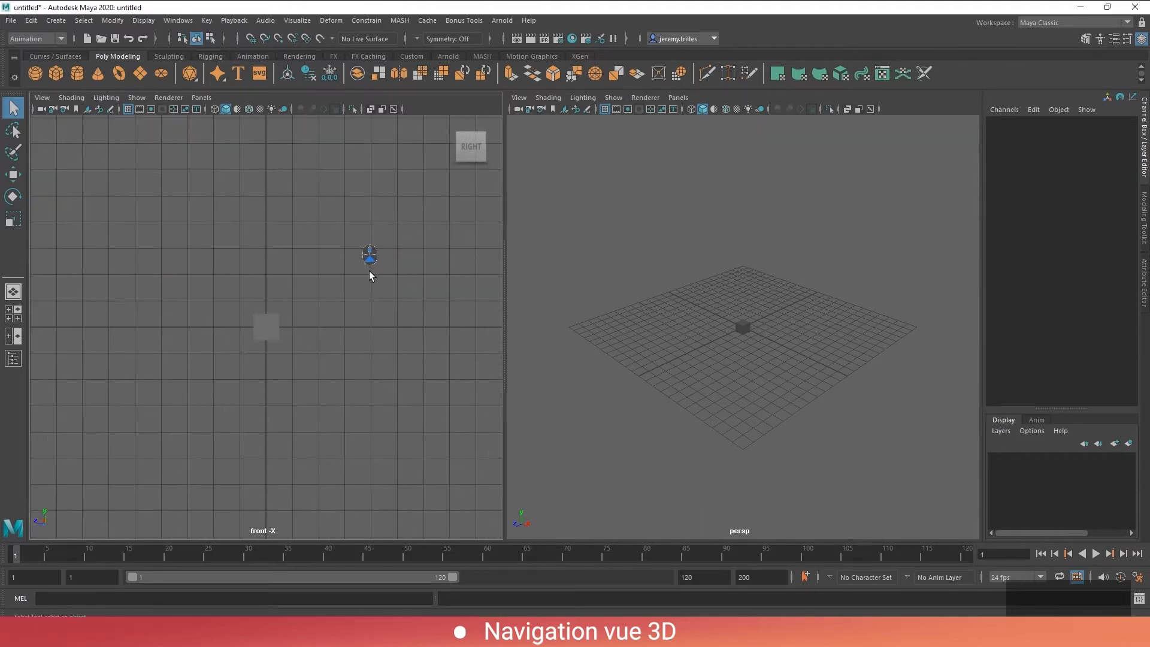
alt+right_drag(370, 272, 360, 318)
alt+right_drag(334, 274, 336, 337)
scroll(319, 350, up, 3)
scroll(319, 351, down, 6)
scroll(319, 350, up, 3)
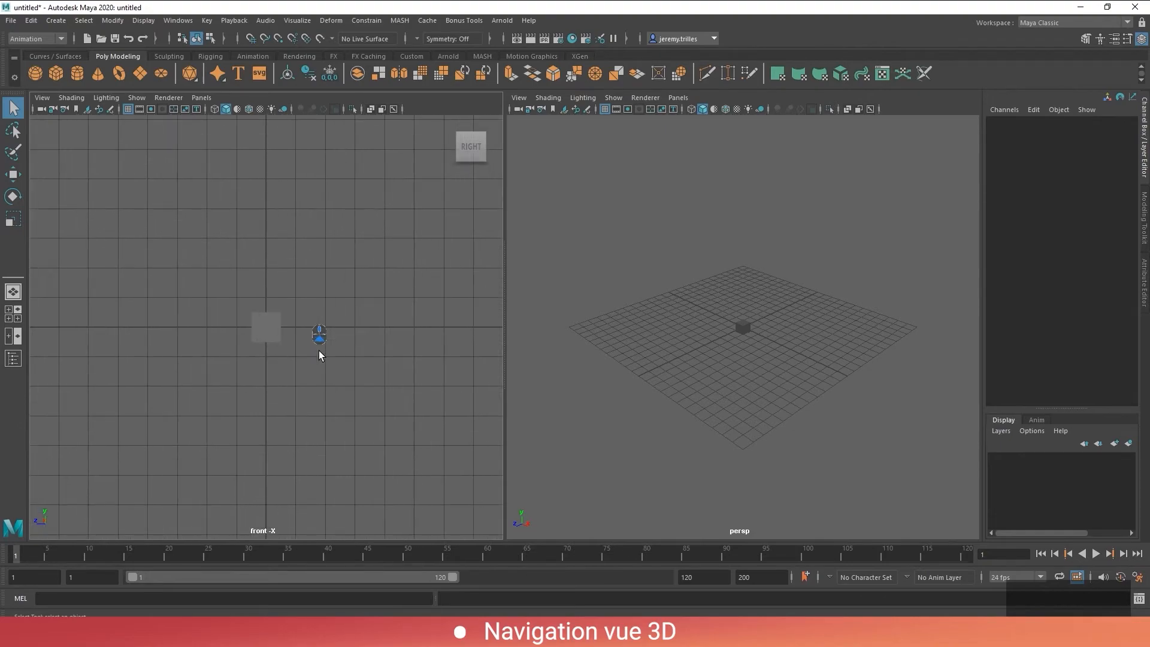
scroll(319, 351, down, 4)
scroll(318, 350, up, 4)
scroll(319, 350, down, 2)
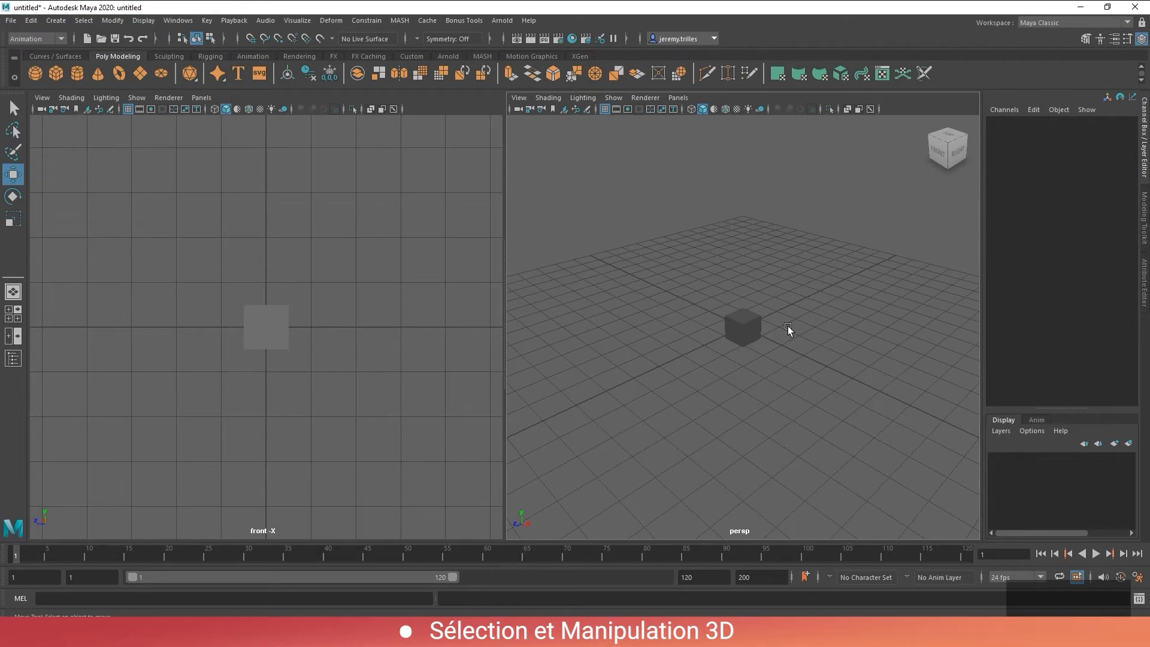
Select the cube directly and with a selection marquee in the perspective view, clearing the selection after each
click(750, 329)
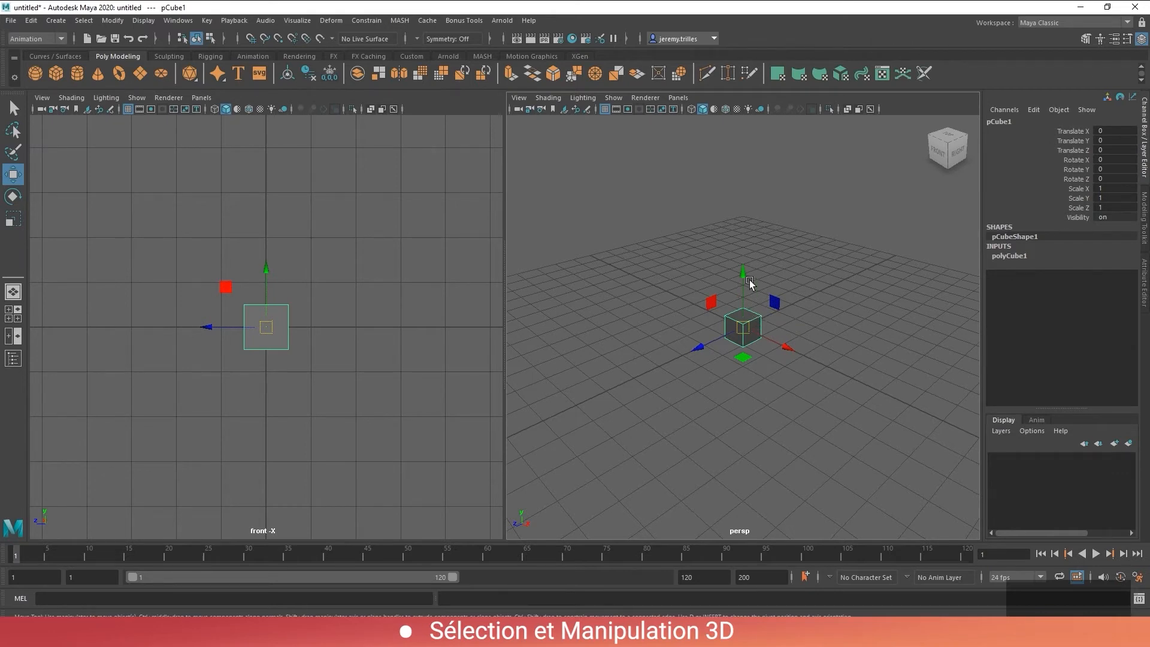
click(598, 363)
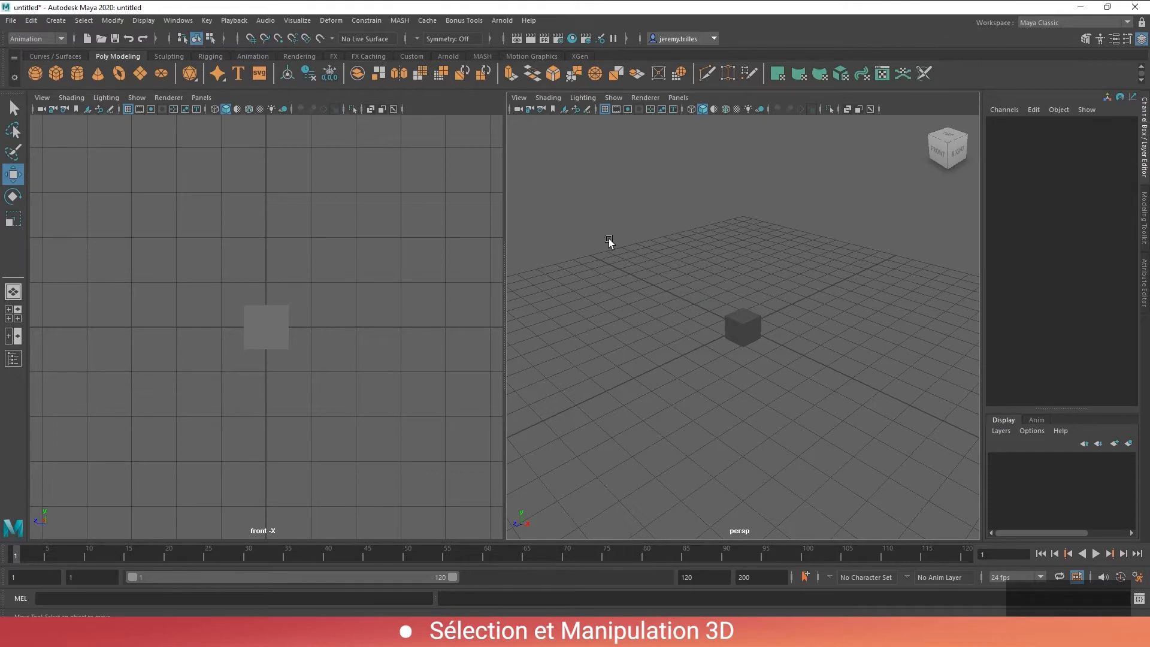
drag(849, 403, 848, 404)
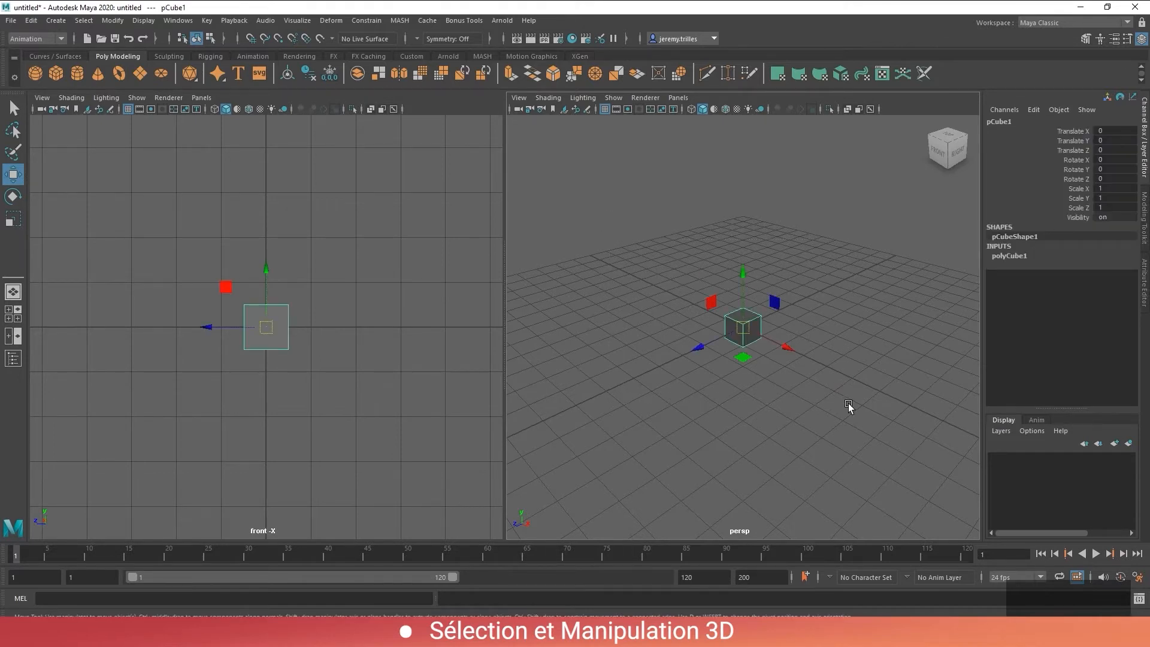
click(849, 404)
Duplicate the cube and move the copy to about 0.906 in X and 4.209 in Z
click(744, 329)
key(ctrl+d)
drag(698, 348, 626, 380)
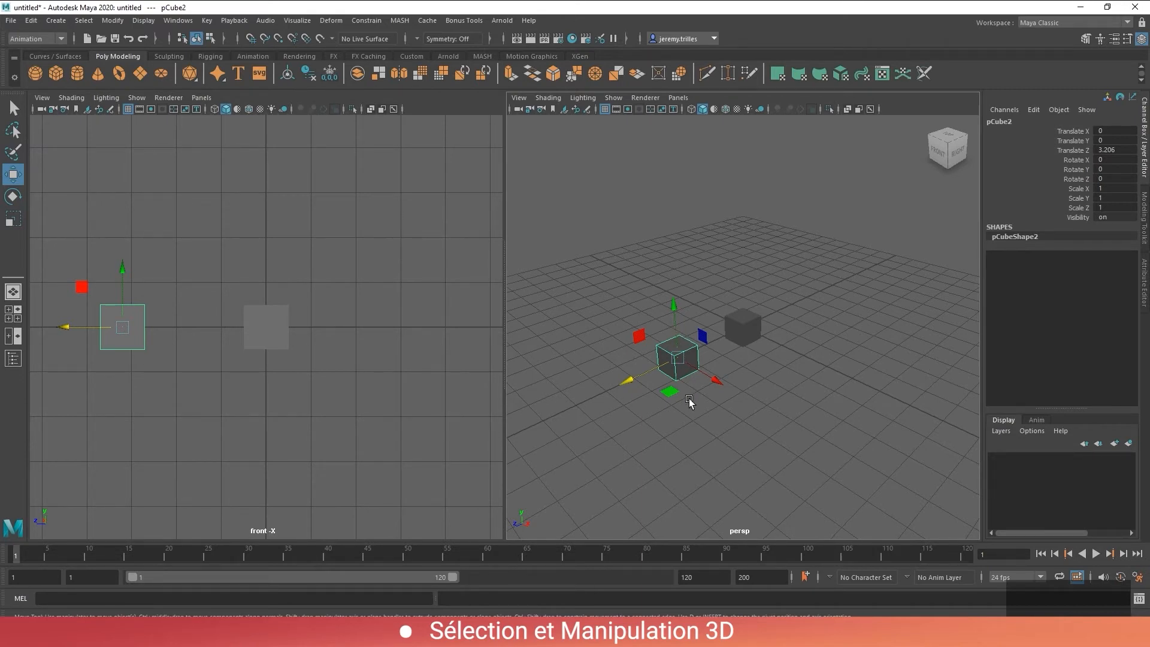
drag(717, 380, 747, 397)
drag(649, 392, 626, 406)
drag(665, 332, 682, 304)
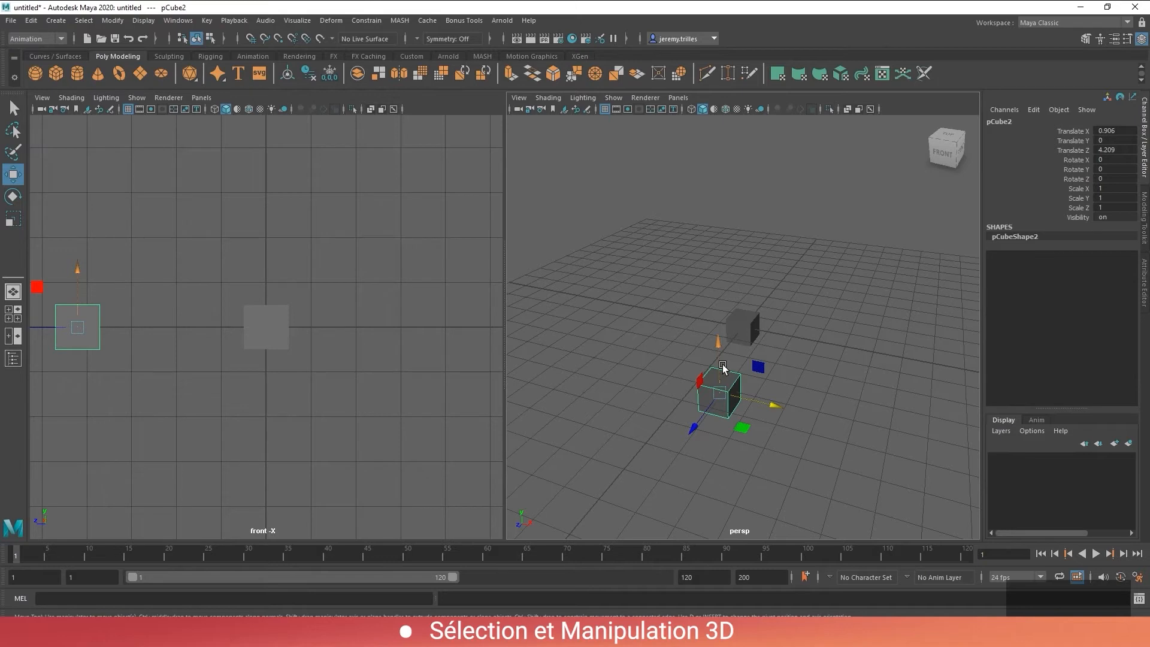
Rotate the duplicated cube freely with the Rotate tool and undo the rotation
key(e)
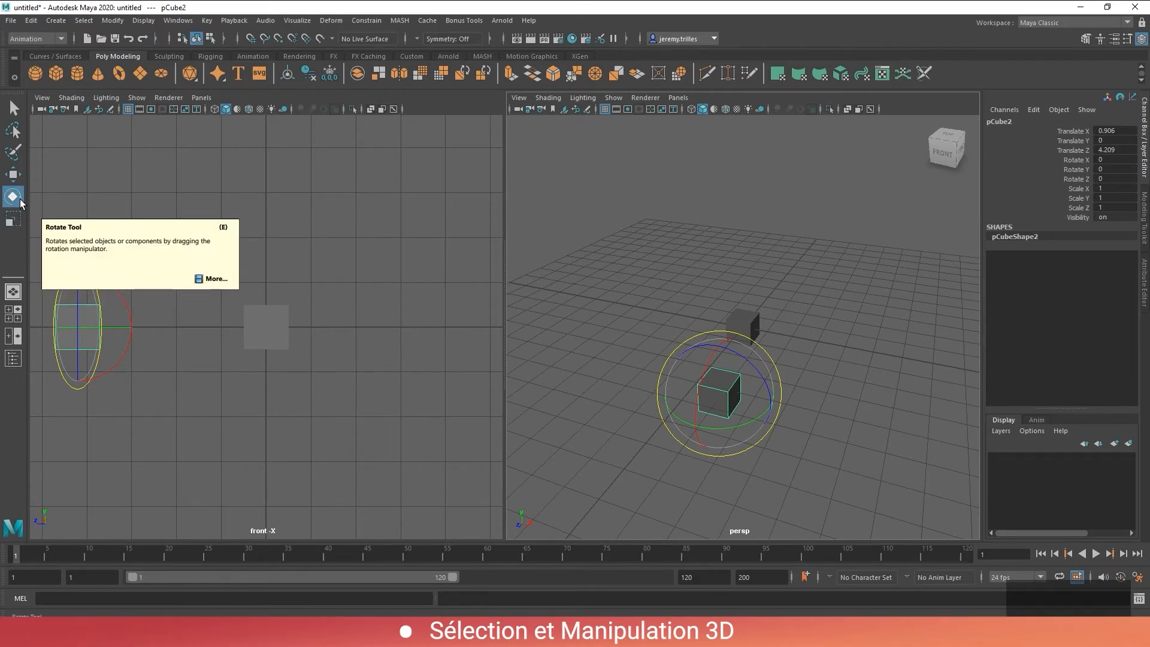
key(e)
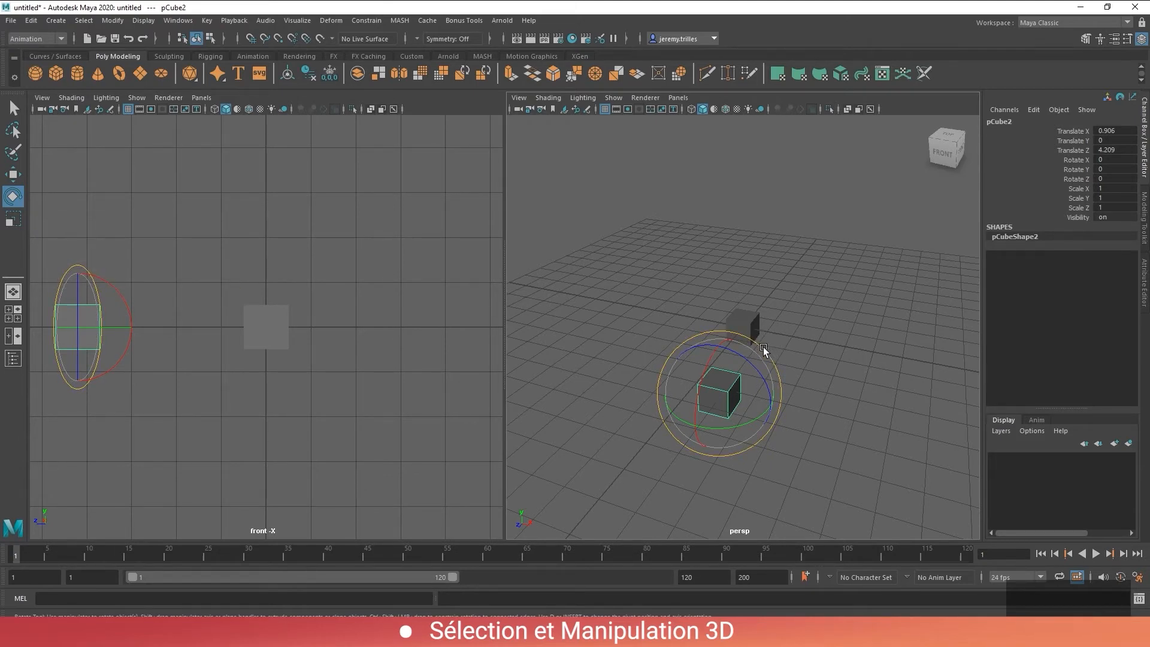
drag(763, 349, 645, 362)
key(ctrl+z)
alt+drag(619, 448, 816, 388)
key(ctrl+z)
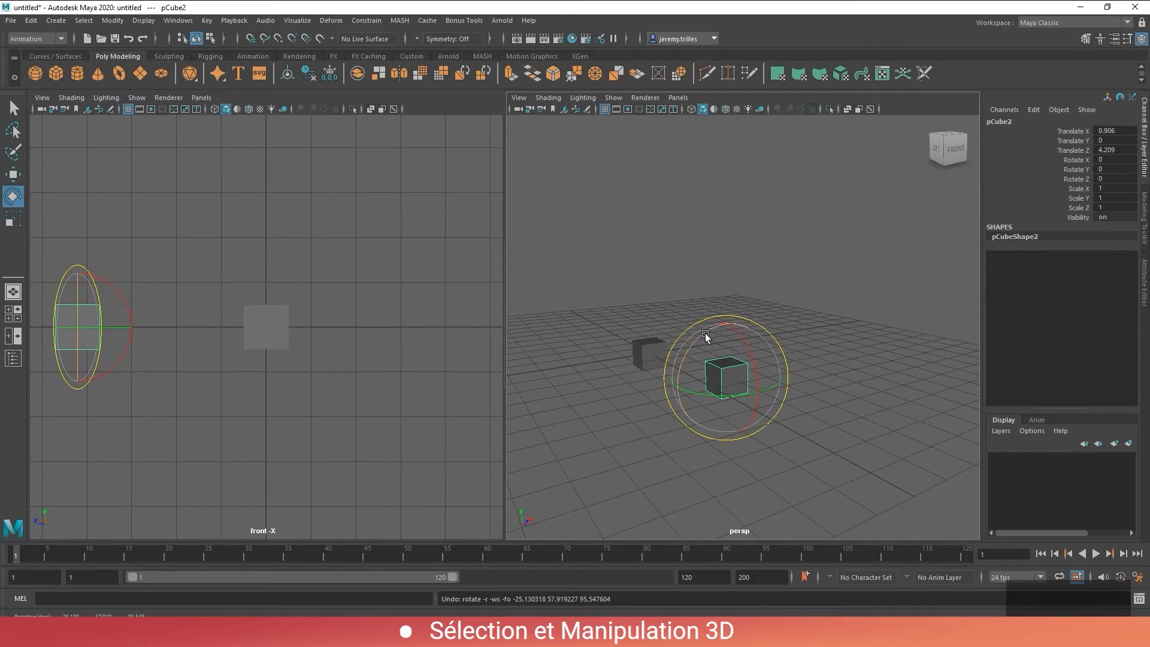
Rotate the duplicated cube around the Z axis to about -27.053 degrees in the perspective view
drag(706, 334, 683, 357)
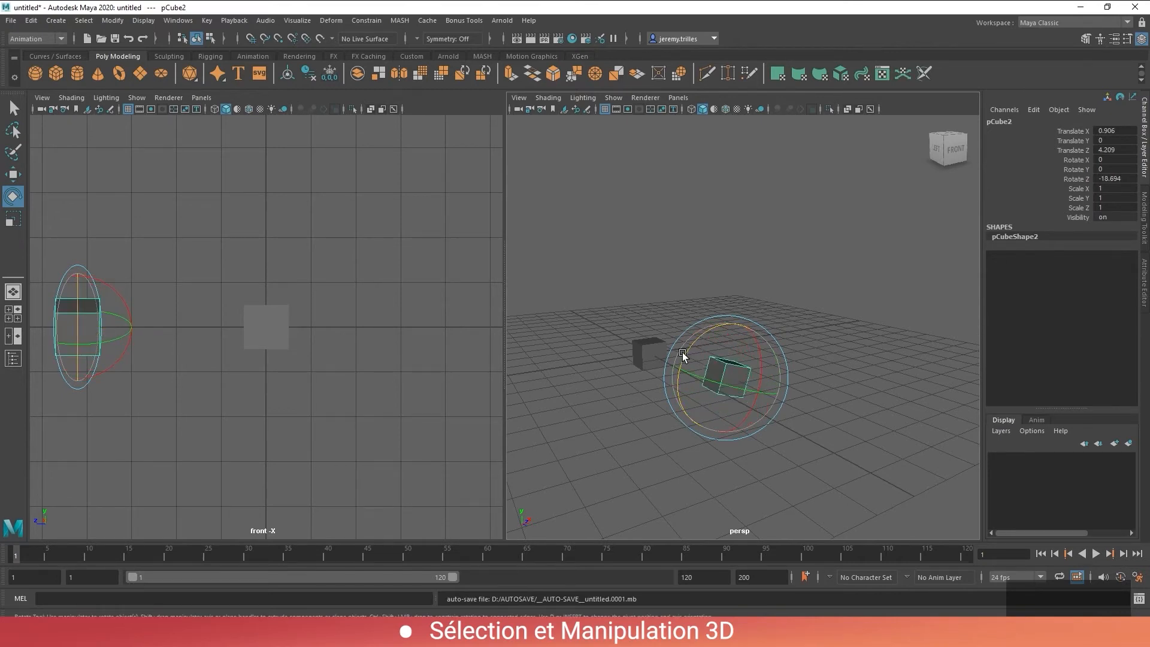
drag(683, 356, 699, 341)
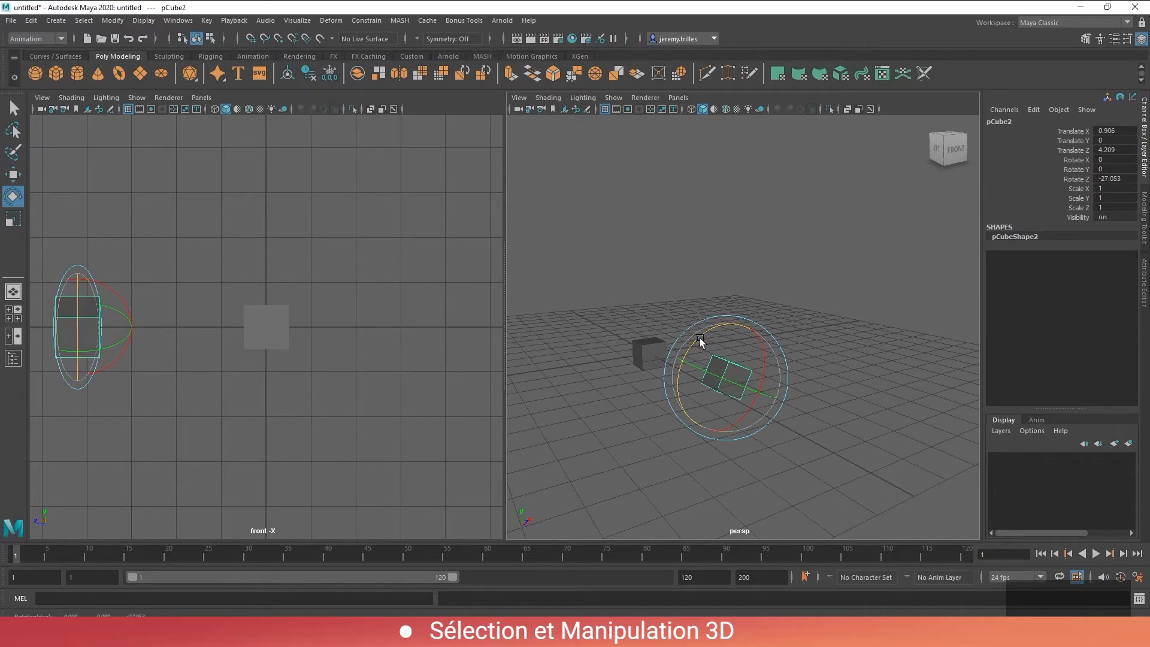
scroll(724, 390, up, 8)
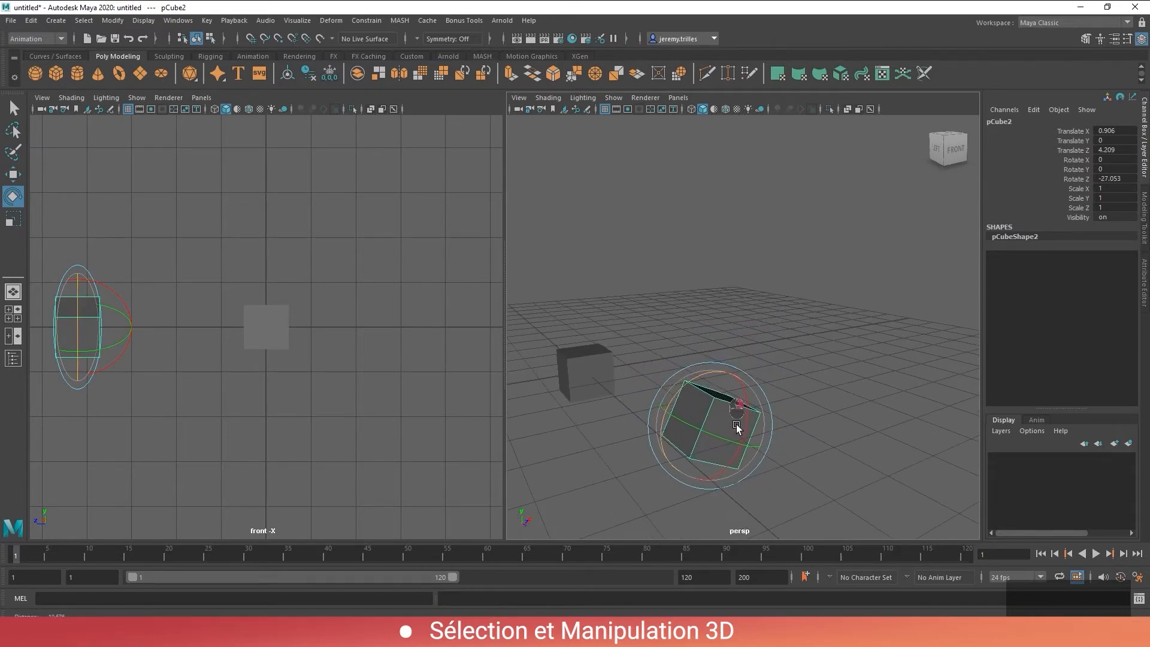
scroll(732, 421, down, 8)
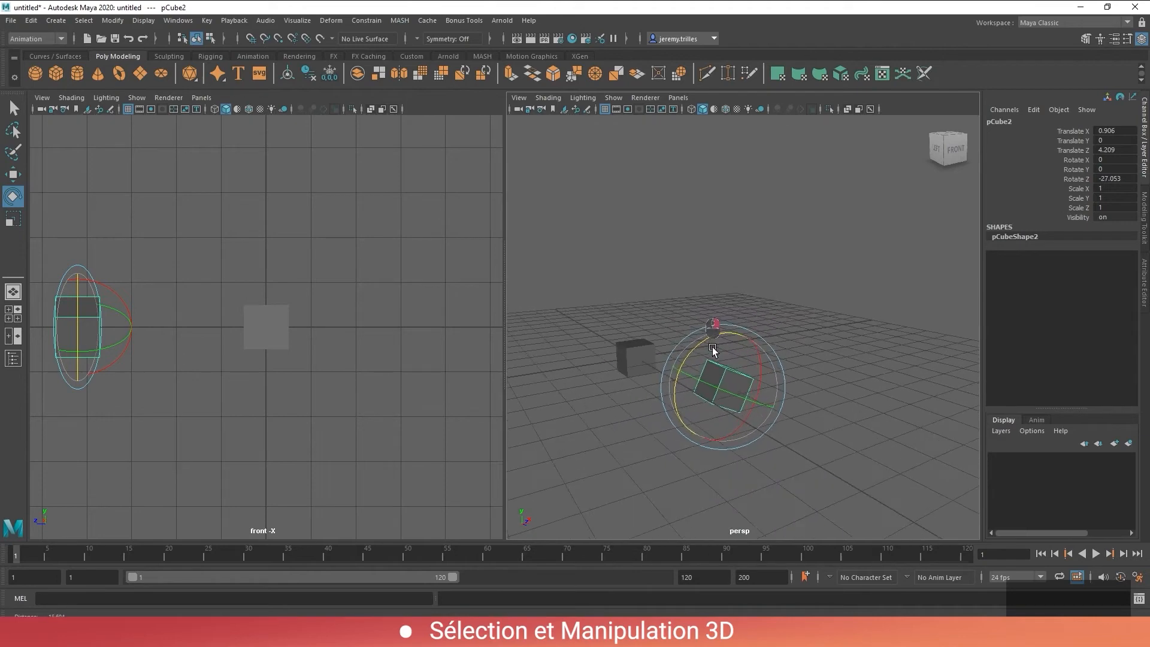
alt+drag(713, 339, 714, 387)
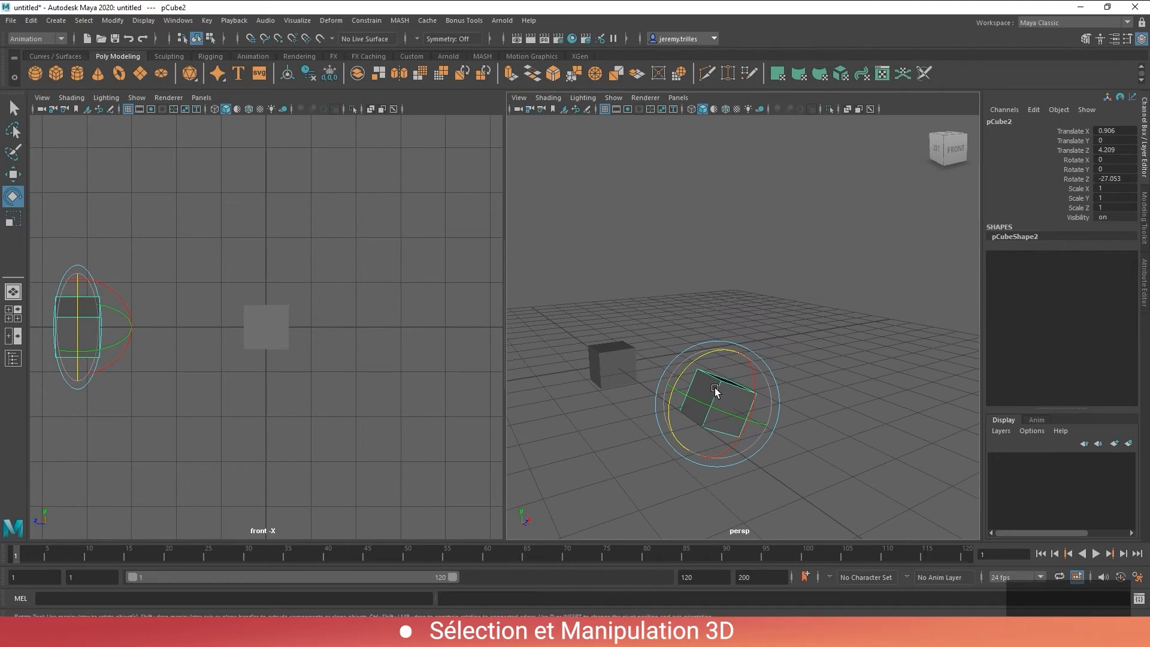
Frame the selected cube and try larger and smaller sizes of the Rotate manipulator, returning it to its initial size
key(f)
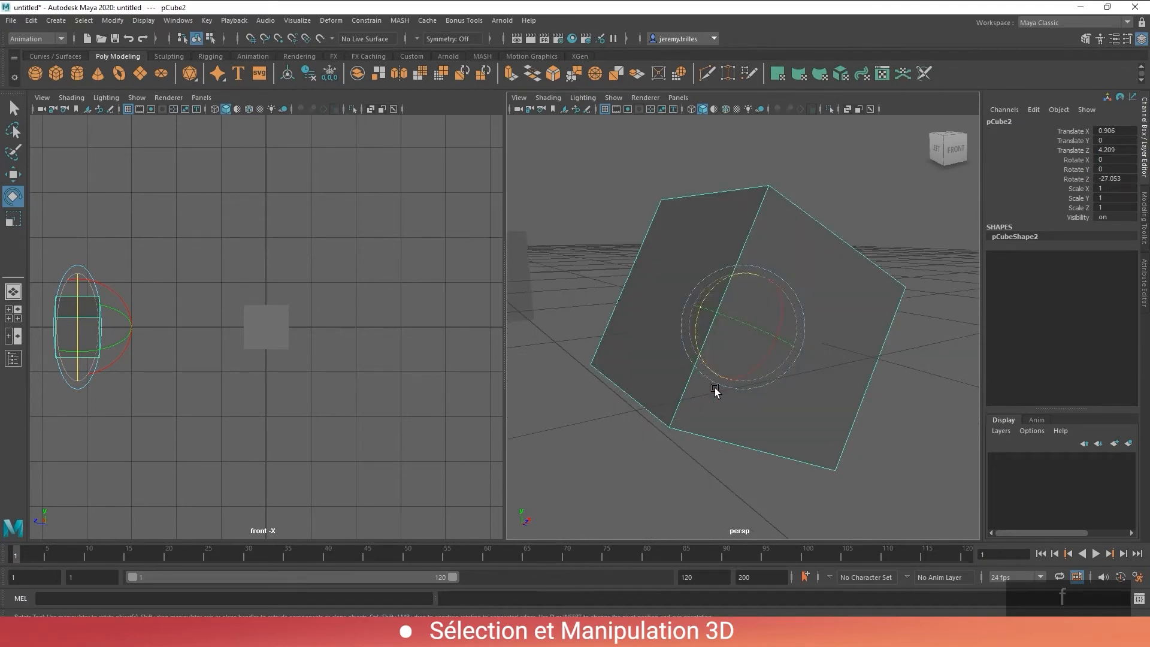
alt+drag(714, 387, 681, 332)
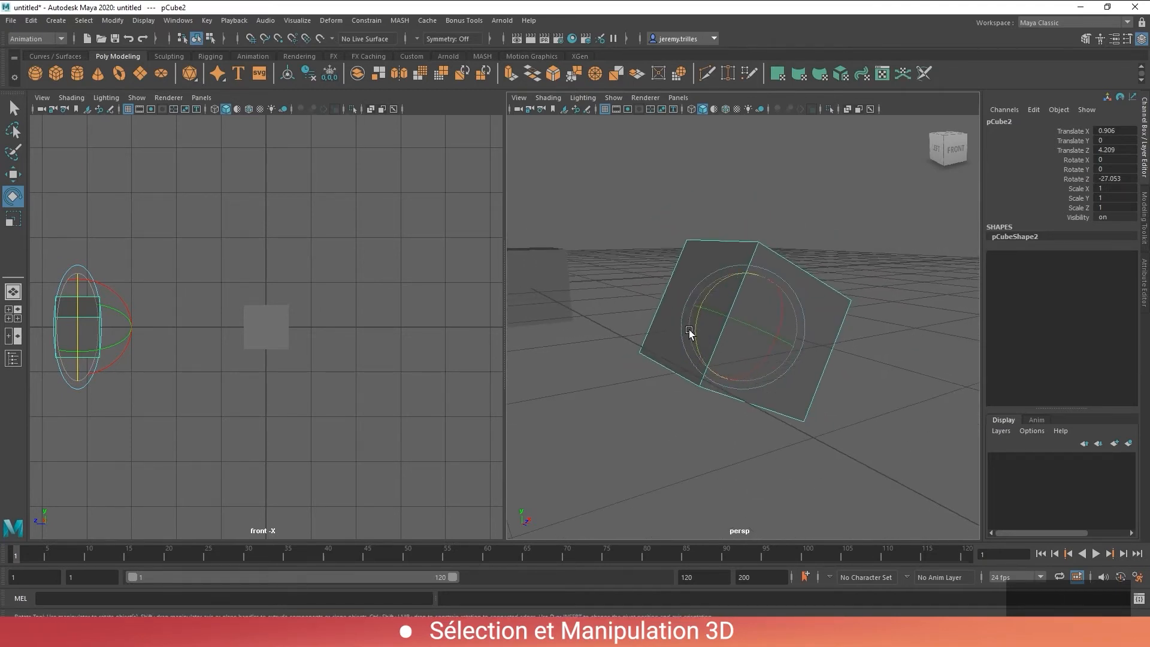
key(plus)
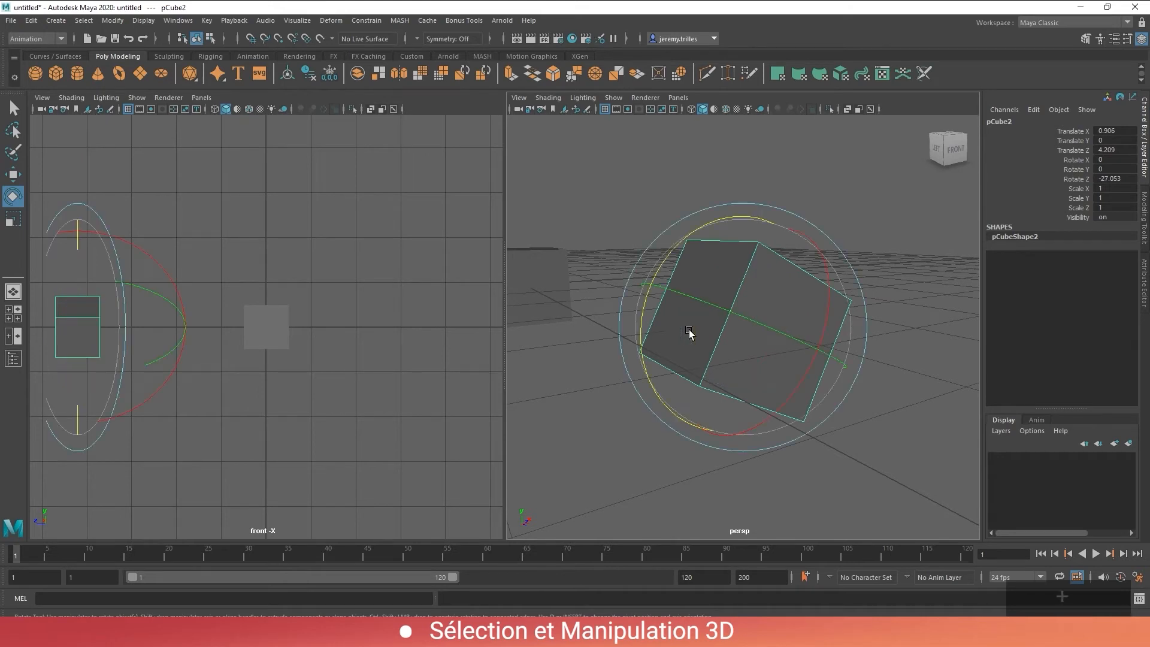
key(minus)
key(plus)
key(minus)
key(plus)
key(plus)
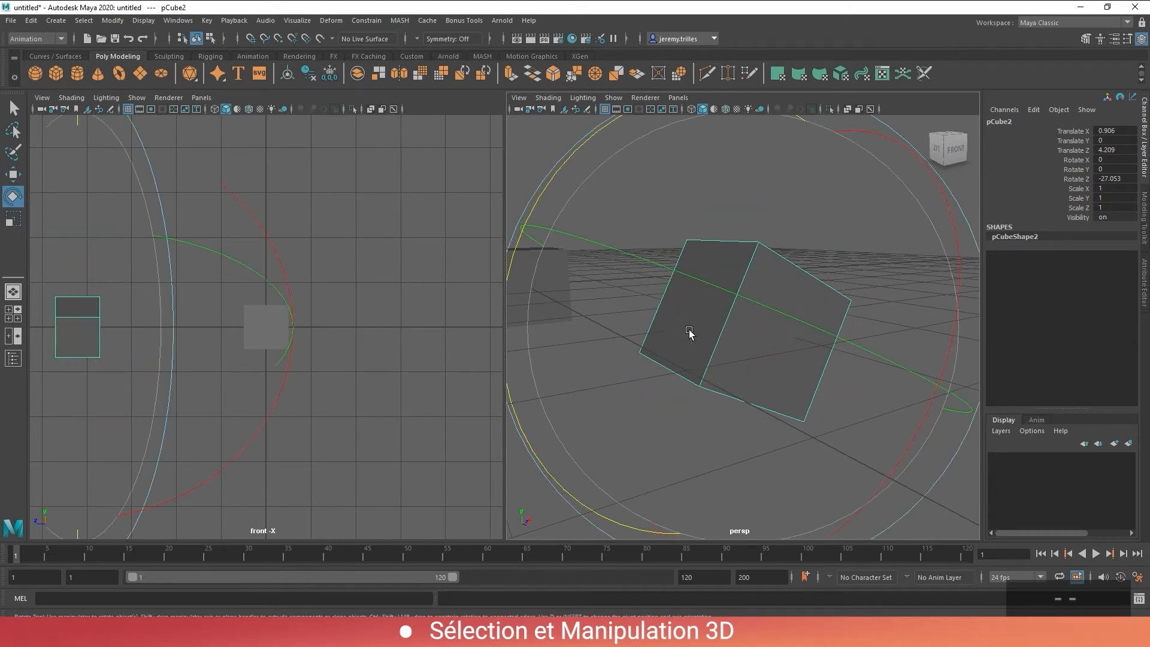
key(minus)
key(minus)
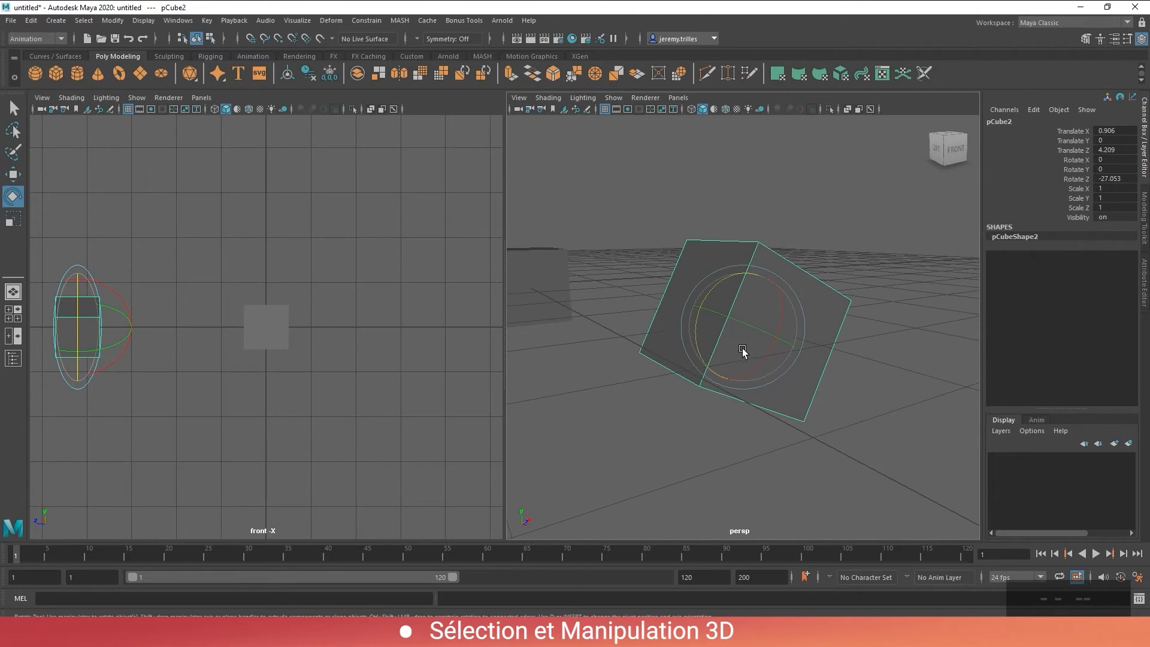
mouse_move(743, 351)
alt+mouse_down()
mouse_move(724, 375)
mouse_move(728, 321)
mouse_move(757, 398)
mouse_move(743, 351)
alt+mouse_up()
Rotate the cube further around Z to about -40.508 degrees, undoing the extra rotation tried after it
mouse_move(713, 287)
mouse_down()
mouse_move(706, 302)
mouse_move(723, 278)
mouse_up()
alt+drag(724, 277, 712, 228)
drag(699, 339, 702, 383)
key(ctrl+z)
alt+drag(738, 332, 765, 316)
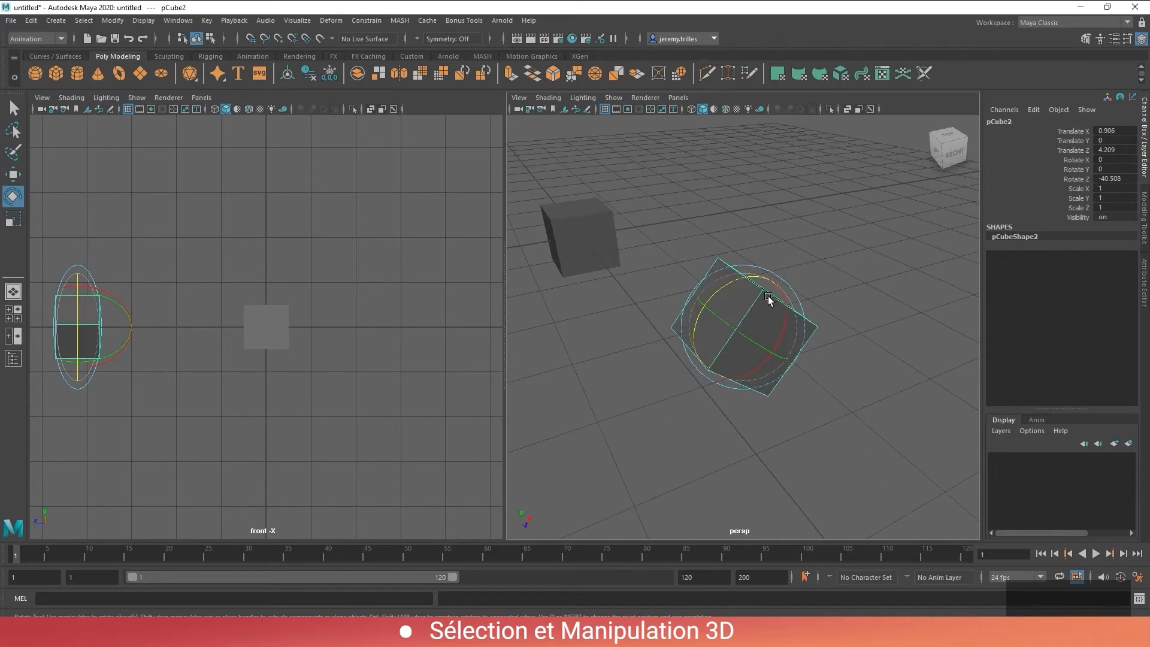
Try a free rotation of the cube, undo it, and rotate again to about -12.115 in Y and -33.243 in Z
drag(761, 296, 730, 310)
key(ctrl+z)
key(ctrl+z)
key(ctrl+z)
key(ctrl+z)
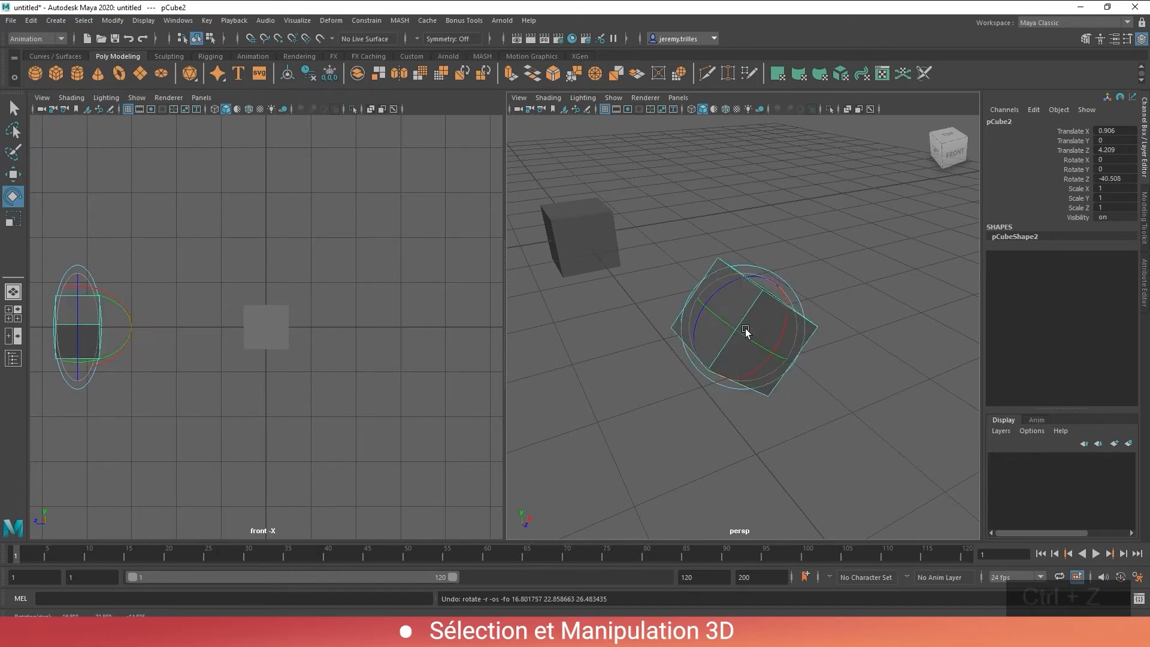
alt+drag(853, 337, 773, 314)
drag(769, 314, 746, 307)
key(ctrl+z)
Reset the cube's Rotate X, Rotate Y and Rotate Z values to 0
click(1113, 160)
text(0)
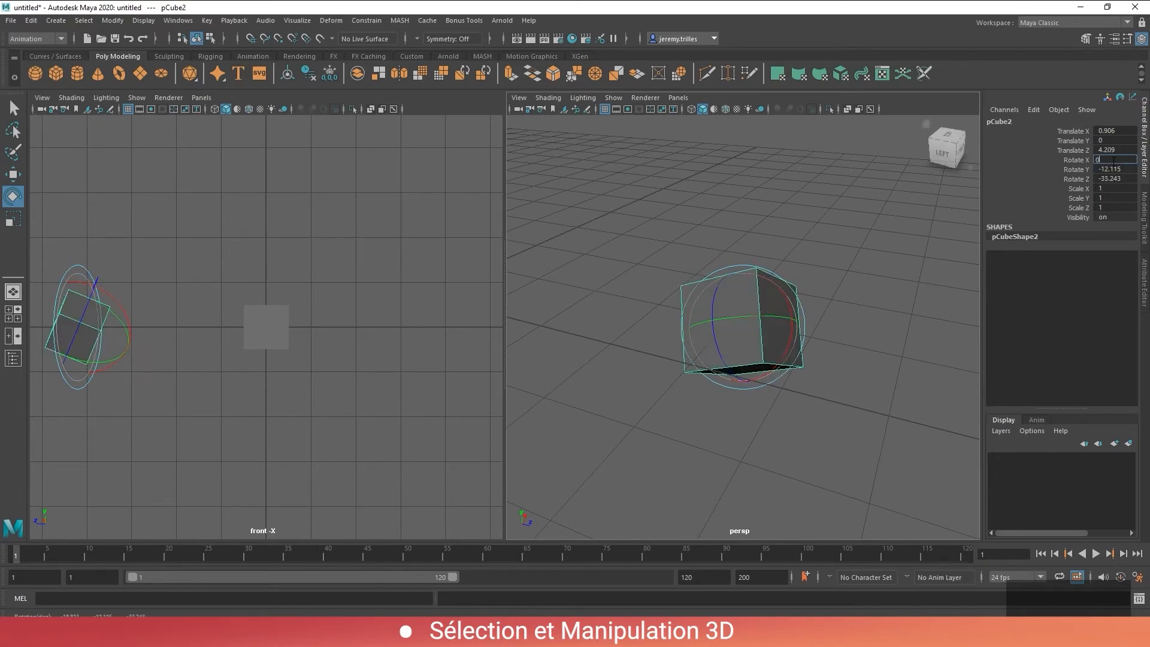
key(Return)
click(1111, 170)
text(0)
key(Return)
click(1110, 180)
text(0)
key(Return)
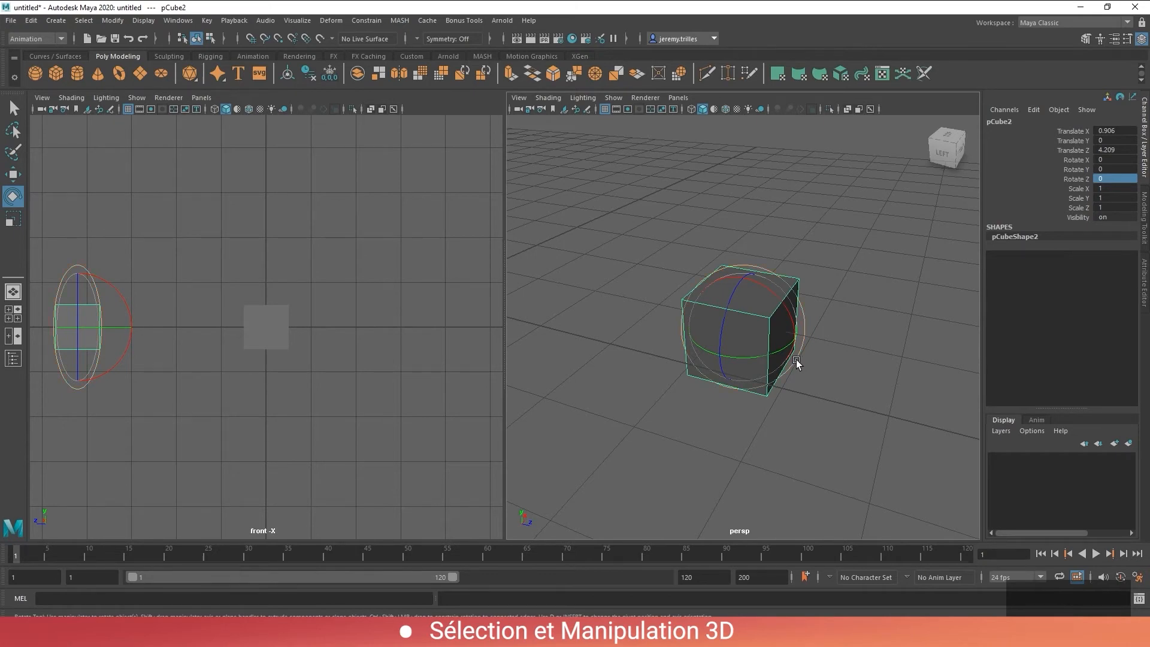
Move the cube along the Z axis with the Move tool, and set its Translate Z to 0
key(w)
alt+drag(830, 364, 793, 360)
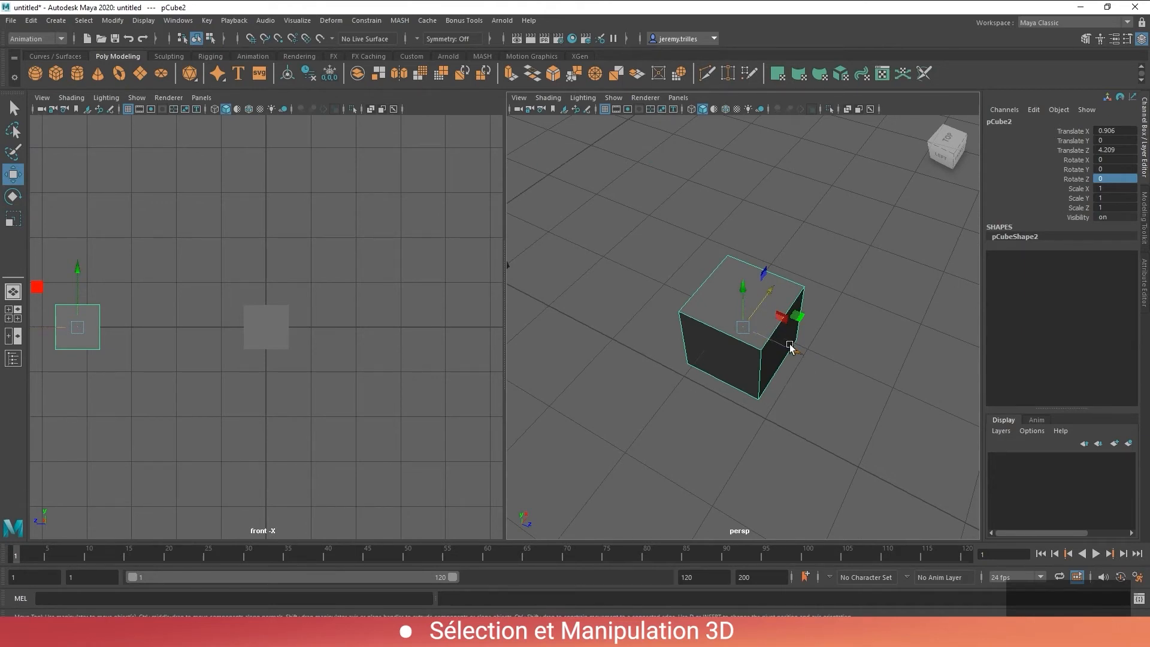
drag(791, 349, 731, 356)
double_click(1109, 149)
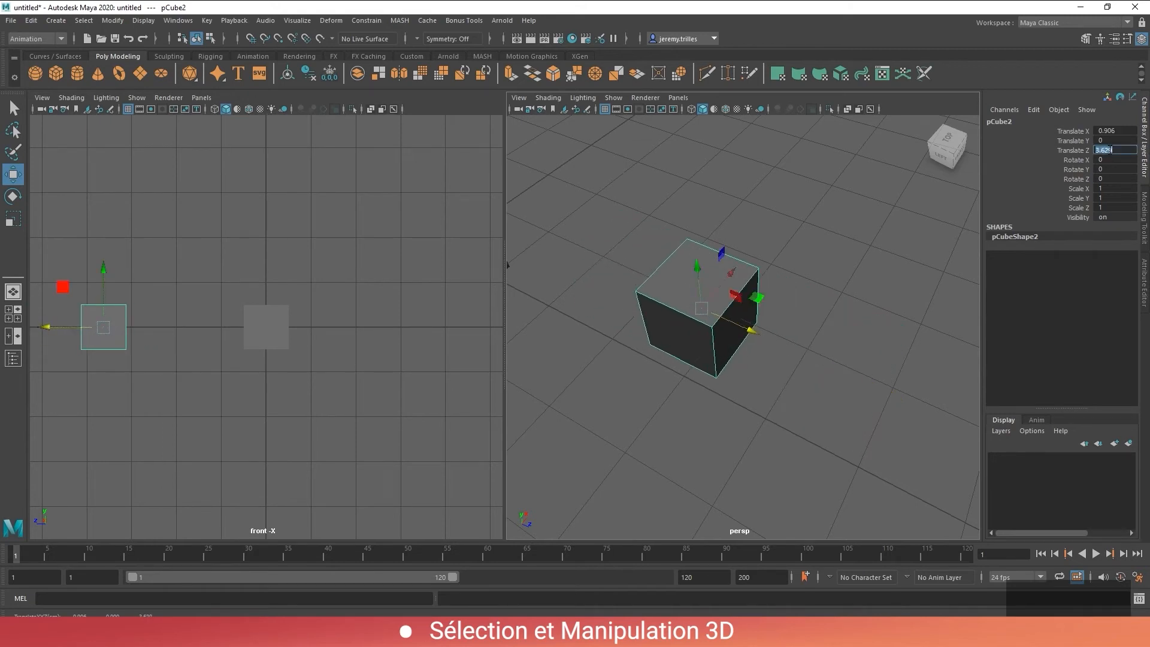
text(0)
key(Return)
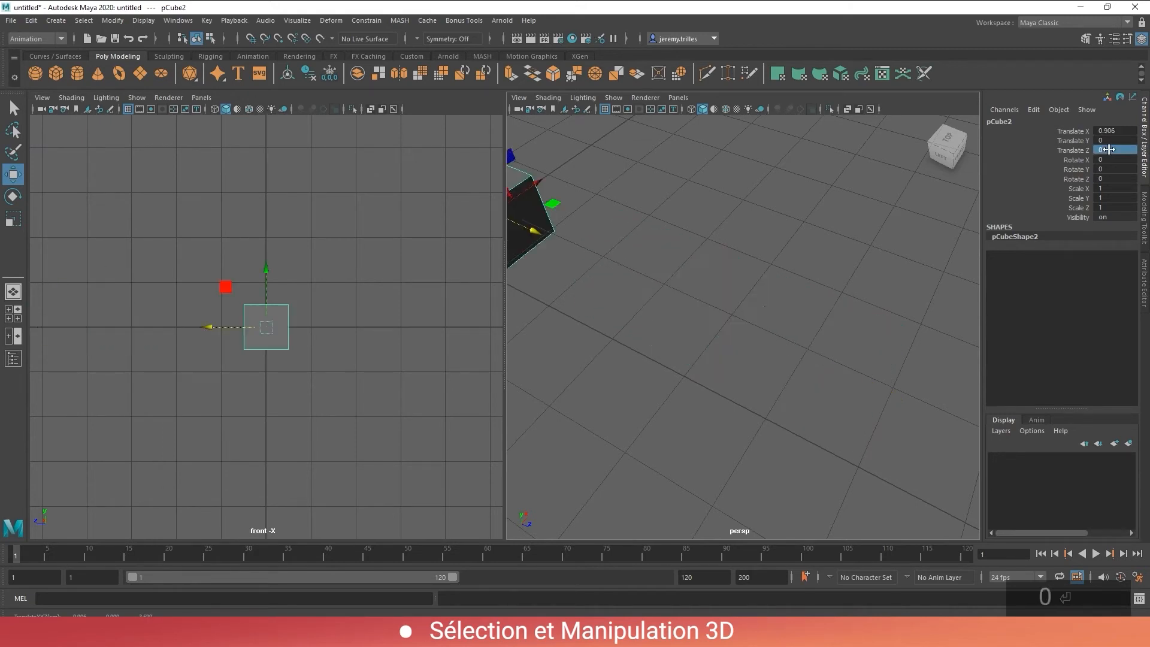
Frame the cube and move it along the X axis to about 1.164
key(f)
alt+drag(779, 384, 819, 383)
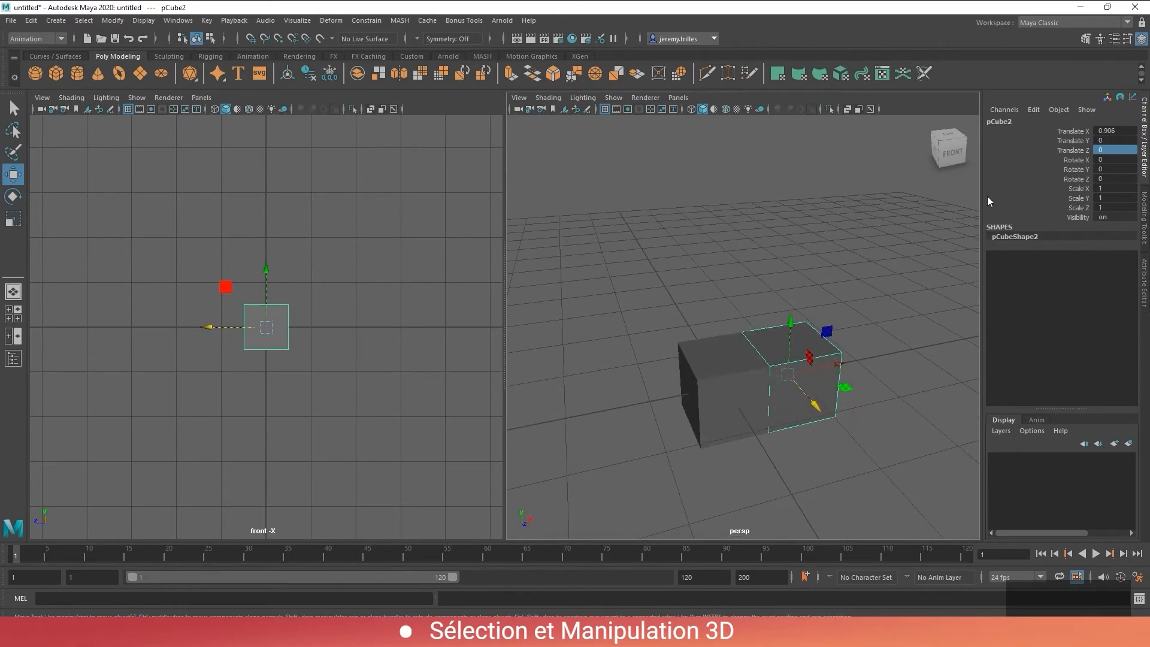
mouse_move(837, 364)
mouse_down()
mouse_move(800, 372)
mouse_move(868, 359)
mouse_move(841, 369)
mouse_move(854, 363)
mouse_up()
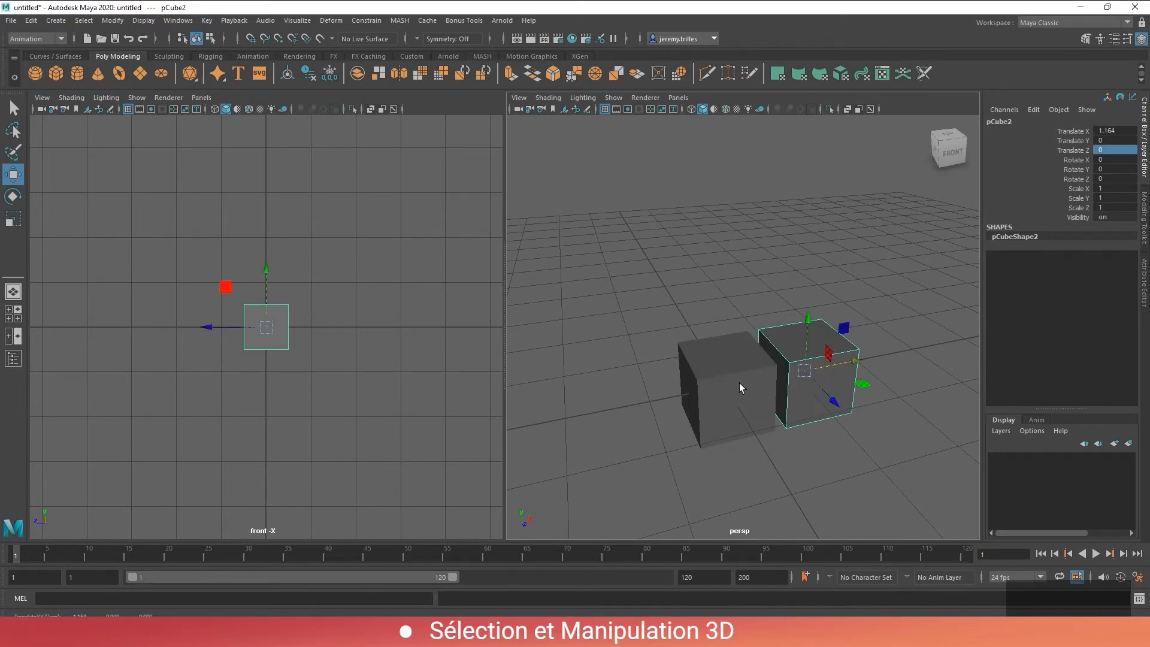
Set the cube's Translate X to 0, and move it along the X axis to about 1.652
click(1112, 131)
text(0)
key(Return)
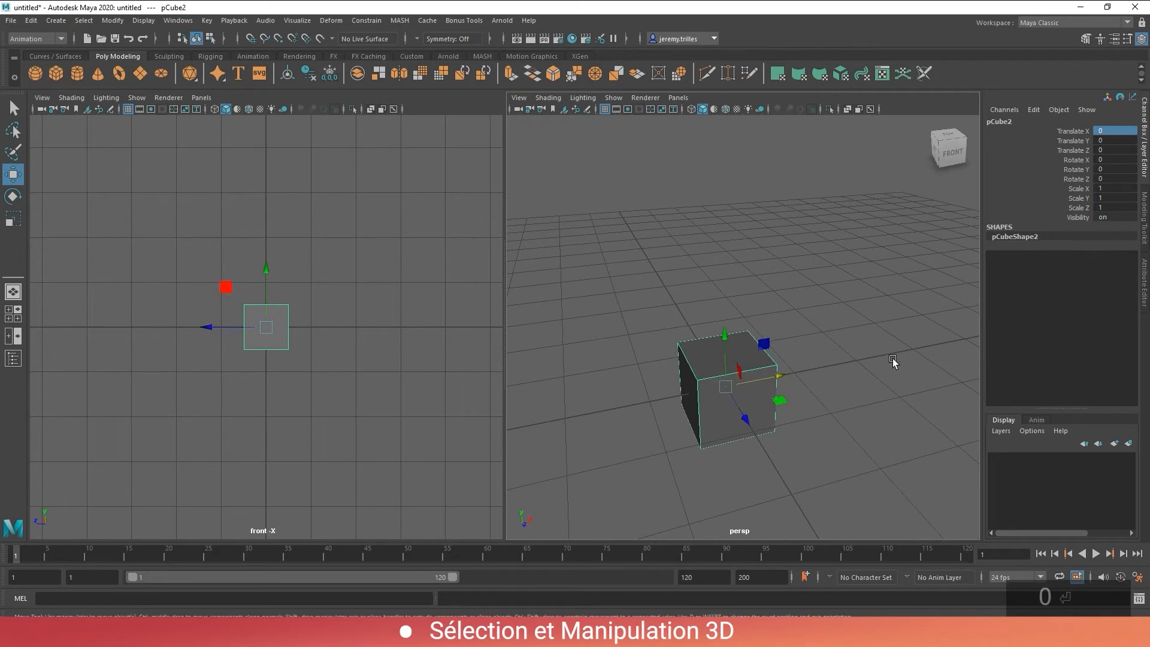
drag(769, 379, 878, 357)
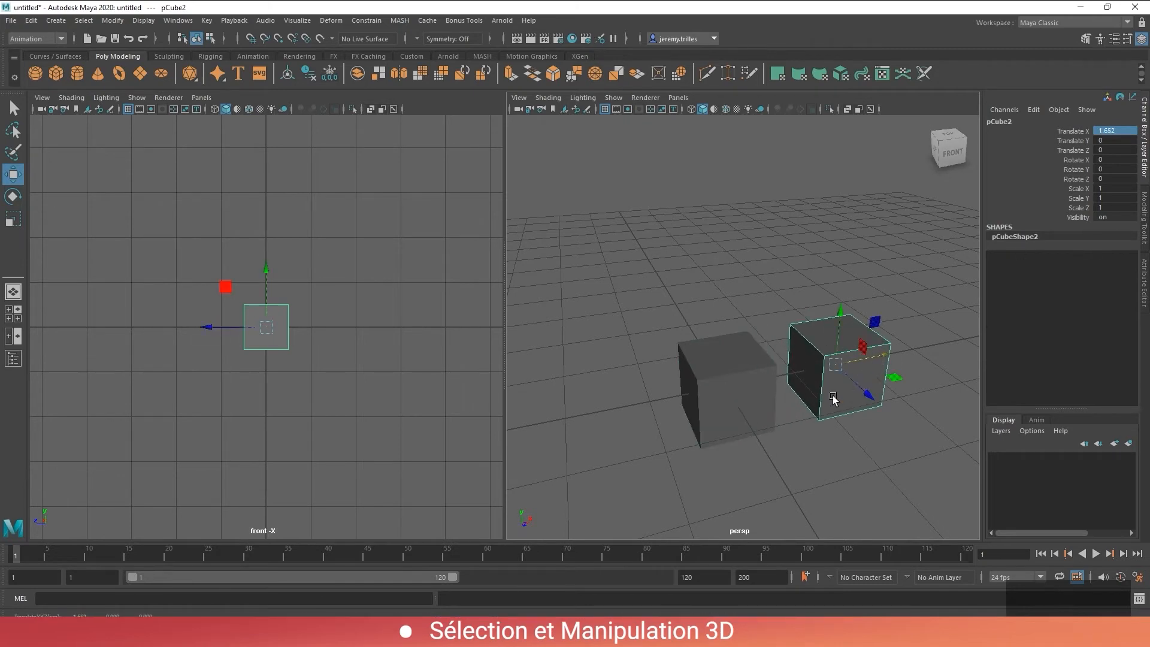
alt+drag(917, 399, 908, 397)
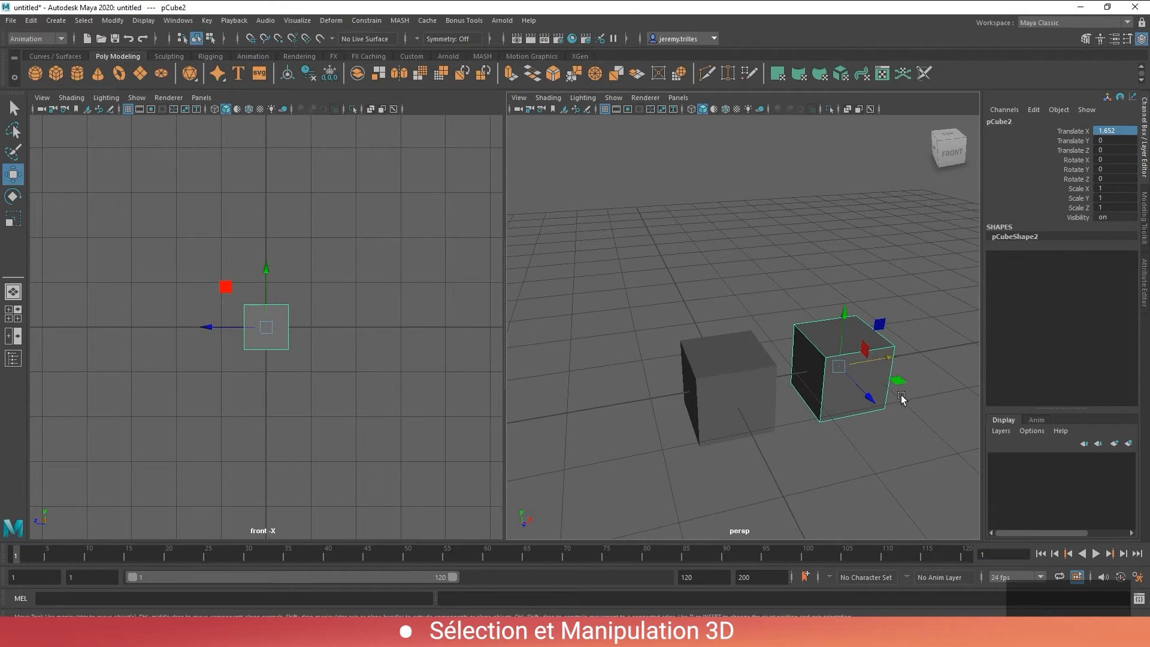
Stretch the cube along Z to a scale of about 3.179 with the Scale tool, and undo it
key(r)
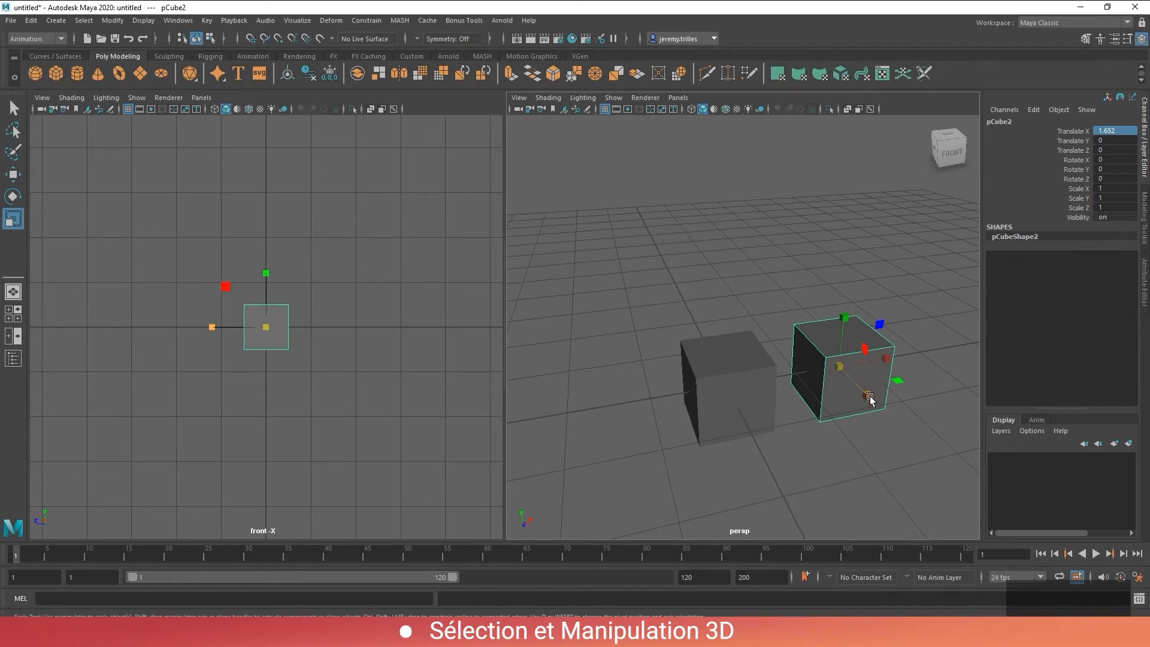
drag(870, 399, 956, 501)
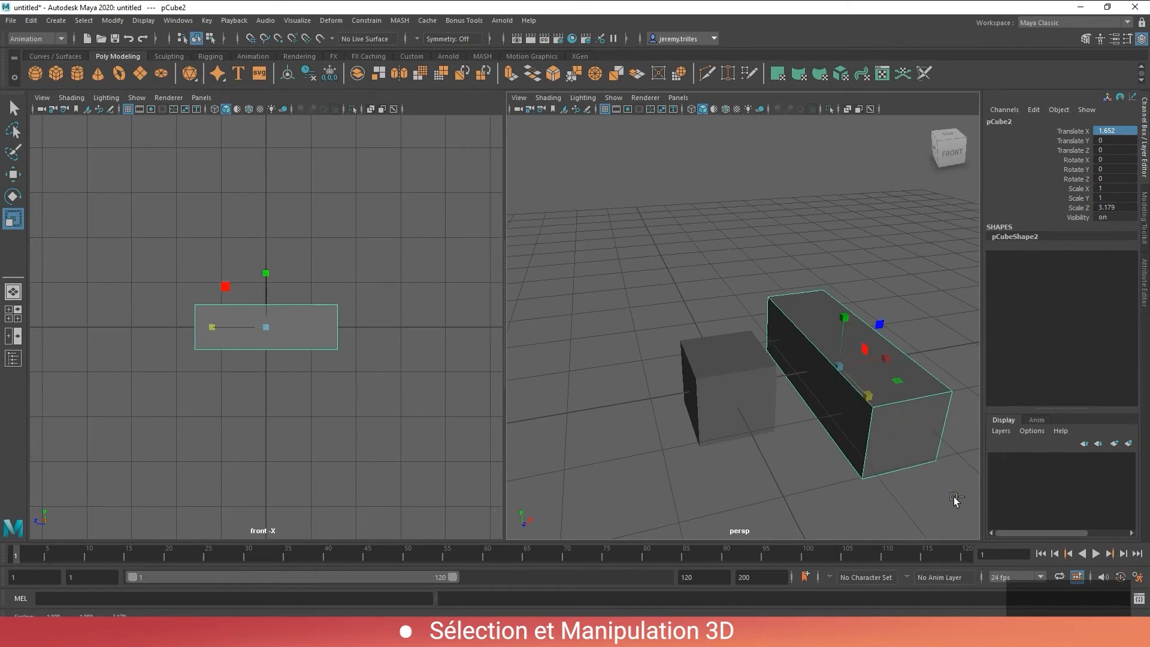
key(ctrl+z)
Scale the cube in X and Y together to about 2.081, and undo the scaling
alt+drag(911, 455, 869, 373)
click(880, 397)
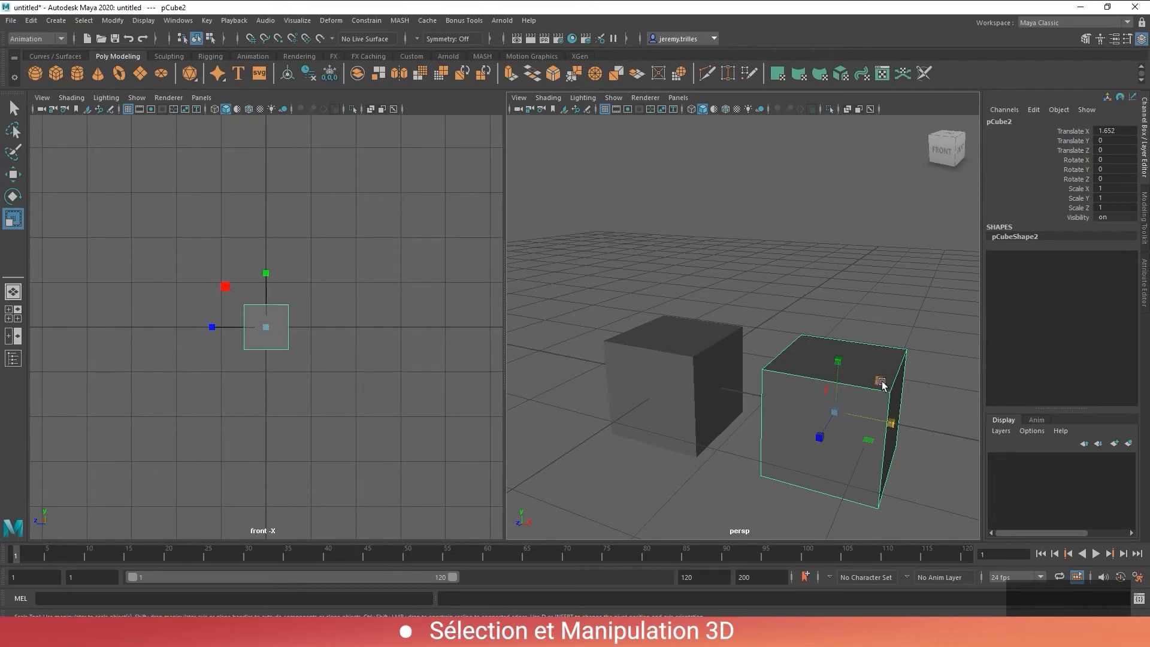
drag(880, 381, 904, 367)
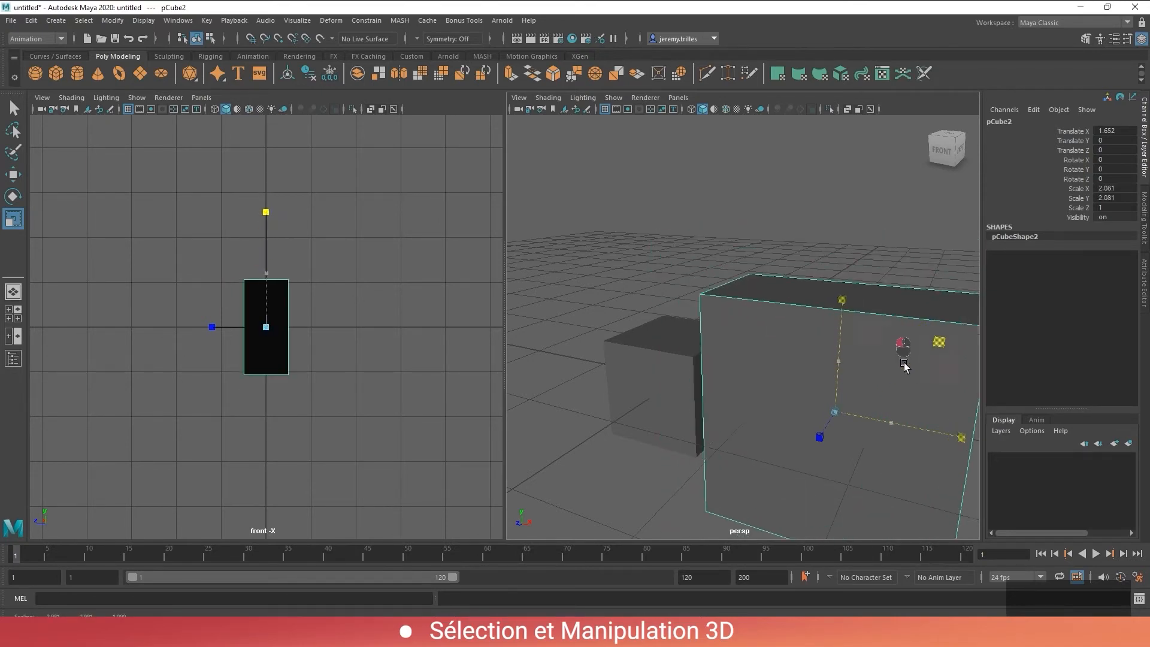
key(ctrl+z)
key(ctrl+z)
key(ctrl+z)
key(ctrl+z)
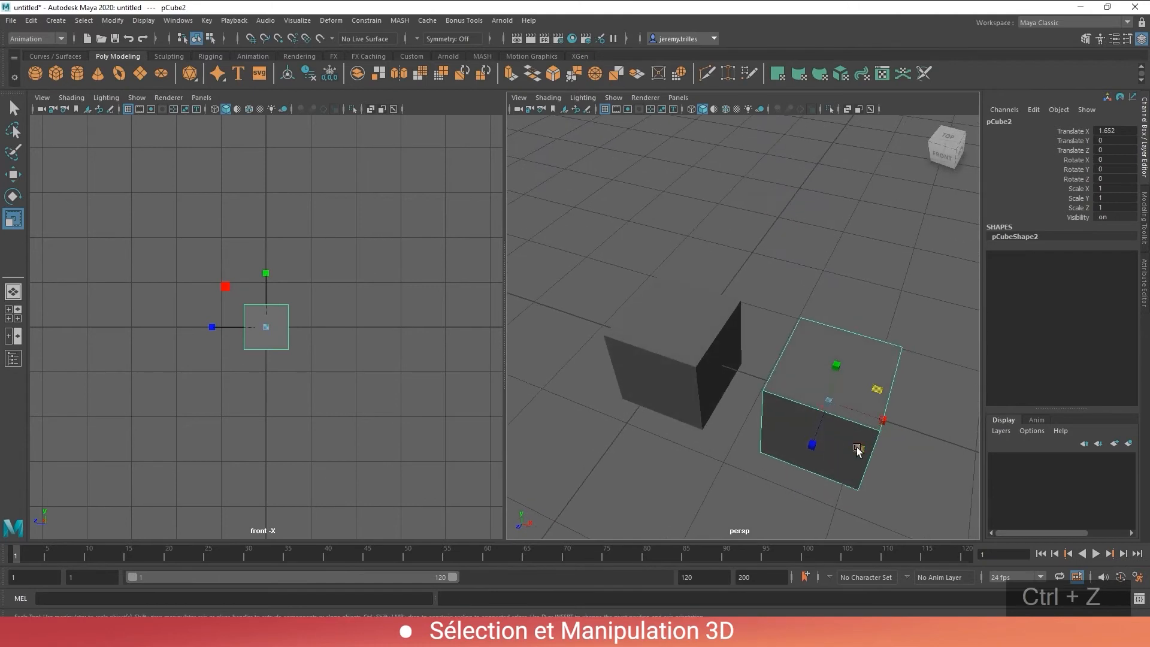
Scale the cube in X and Z to about 3.545 and uniformly to about 2.175, undoing each change
drag(858, 449, 897, 472)
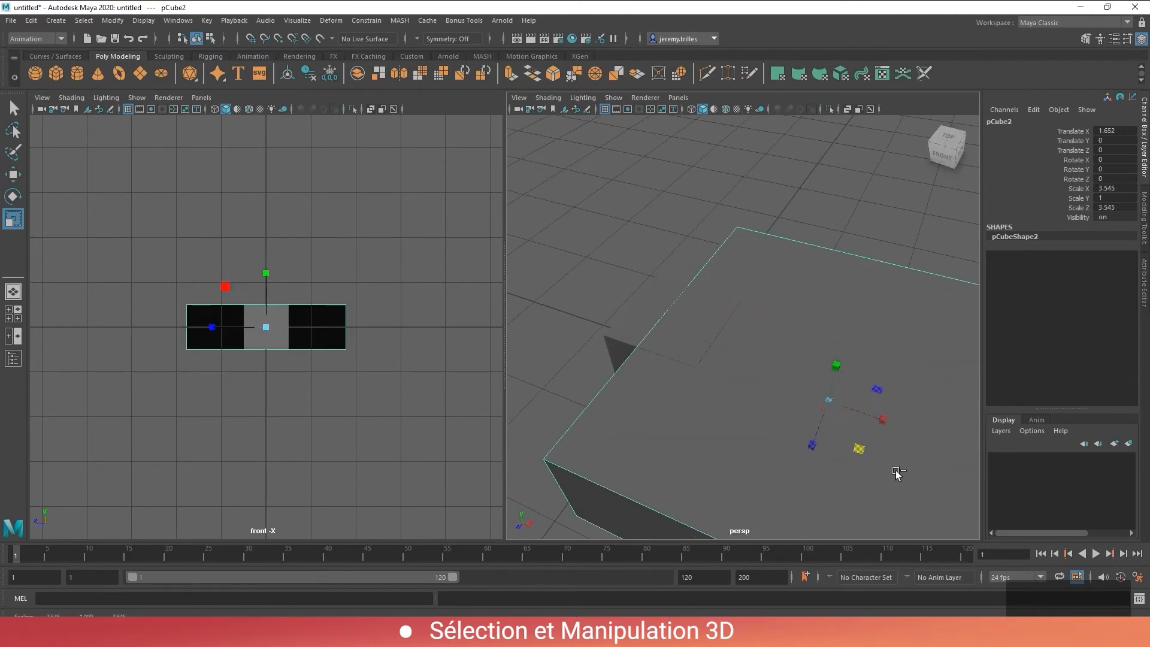
key(ctrl+z)
key(ctrl+z)
key(ctrl+z)
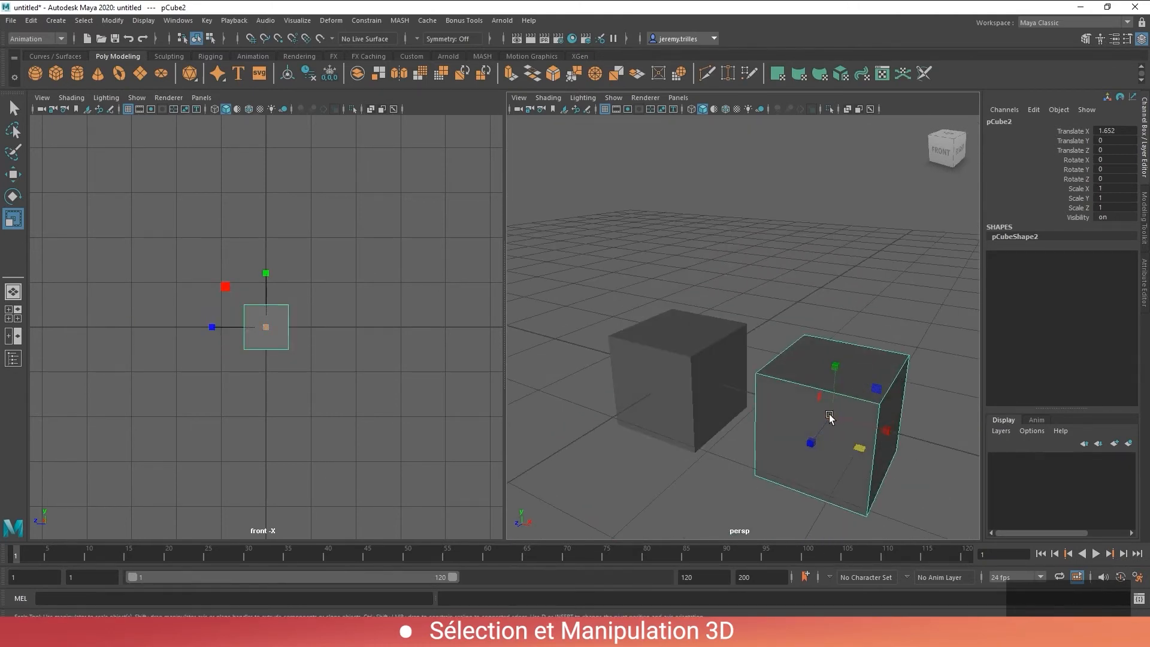
mouse_move(834, 418)
mouse_down()
mouse_move(893, 362)
mouse_move(837, 430)
mouse_up()
key(ctrl+z)
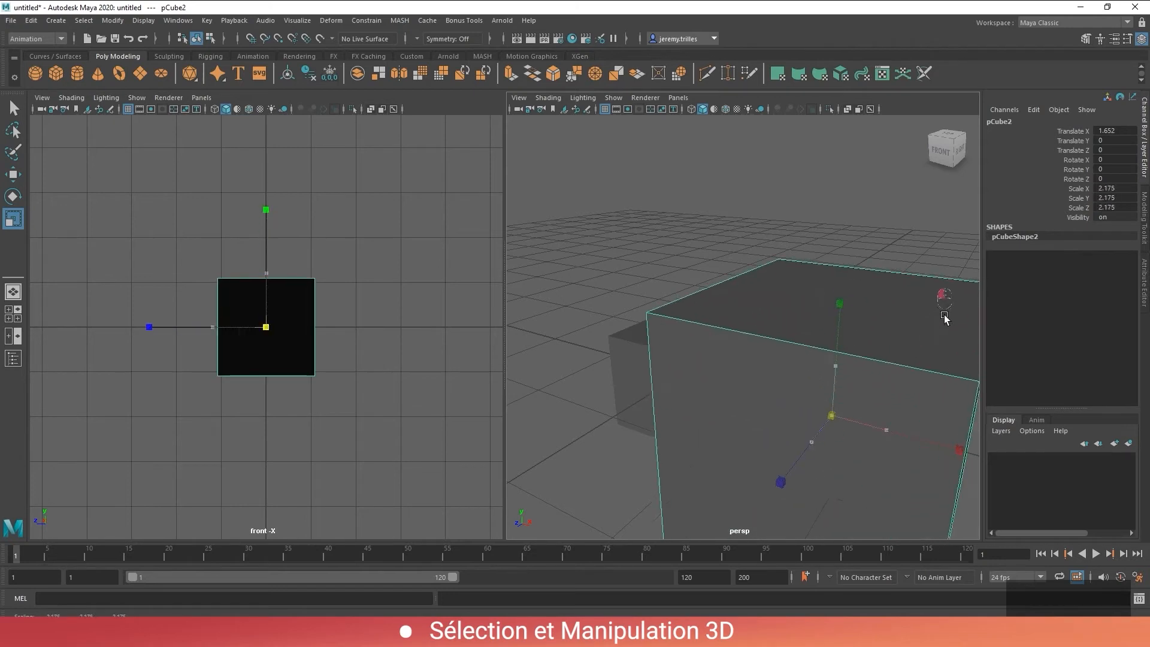
Switch through the Move, Rotate and Scale tools on the selected cube
key(w)
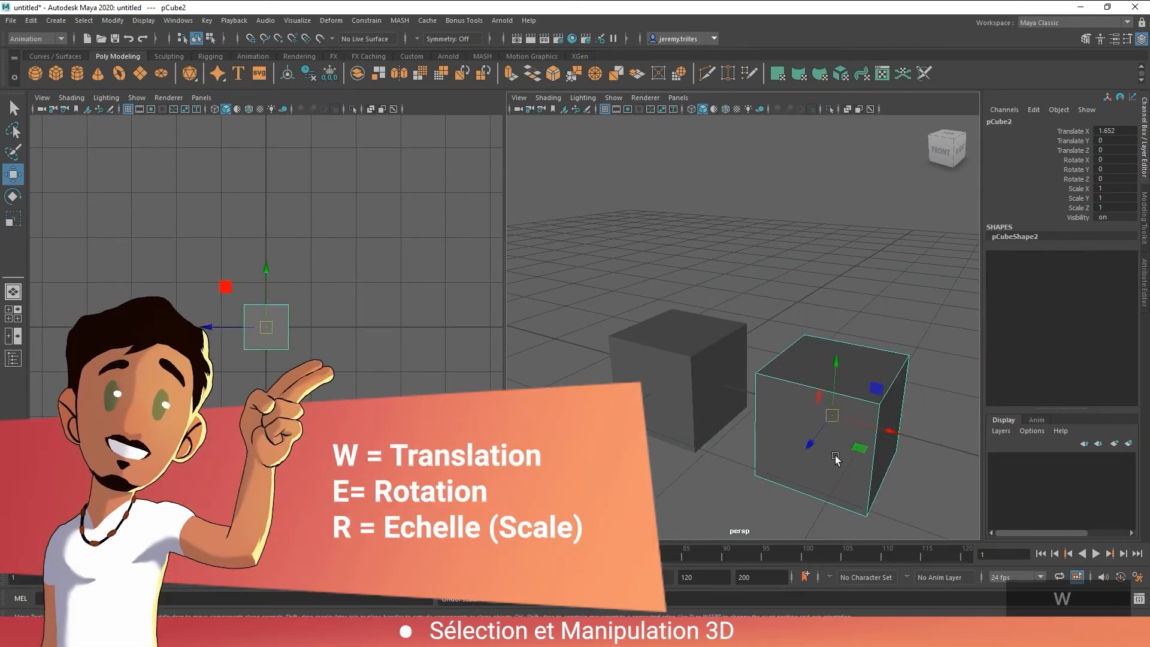
key(e)
key(r)
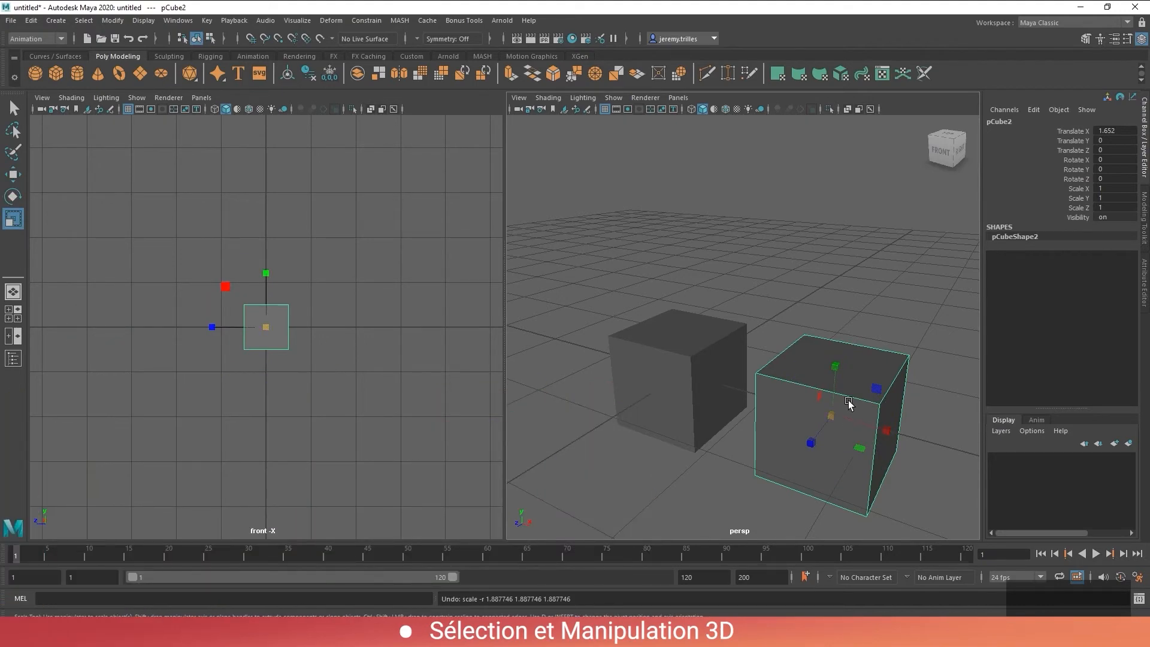
Move the right cube with the plane and axis handles to about X 1.951, Y 0.34, Z 0.182
key(w)
drag(856, 446, 853, 355)
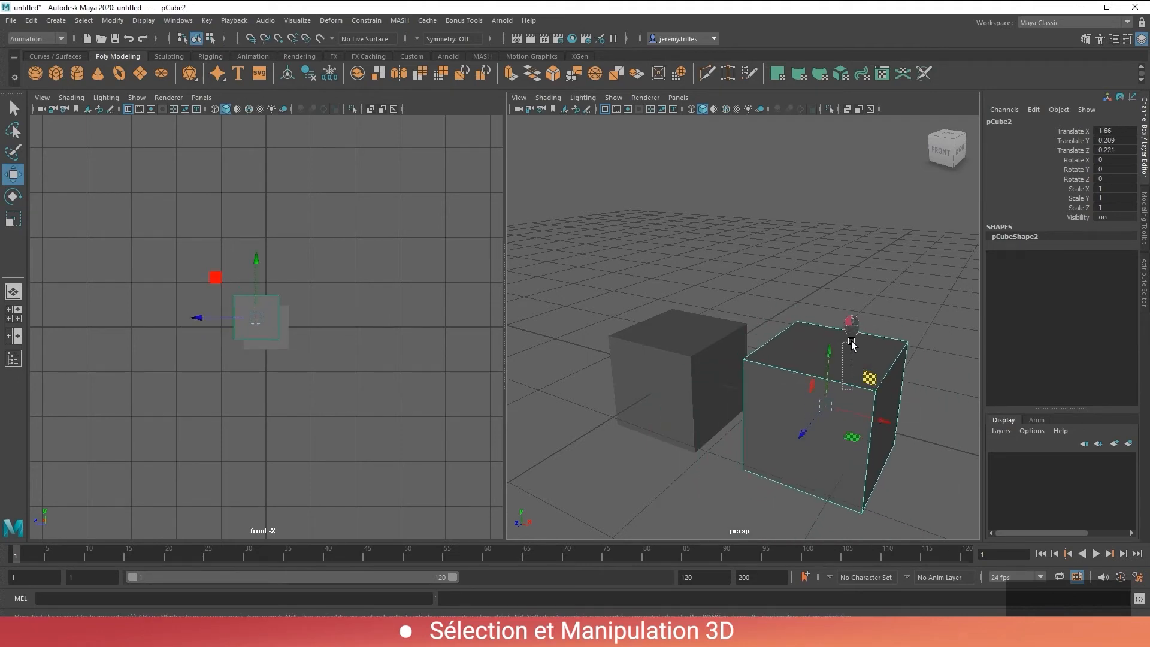
drag(851, 337, 853, 308)
mouse_move(806, 385)
mouse_down()
mouse_move(773, 368)
mouse_move(811, 390)
mouse_move(817, 367)
mouse_up()
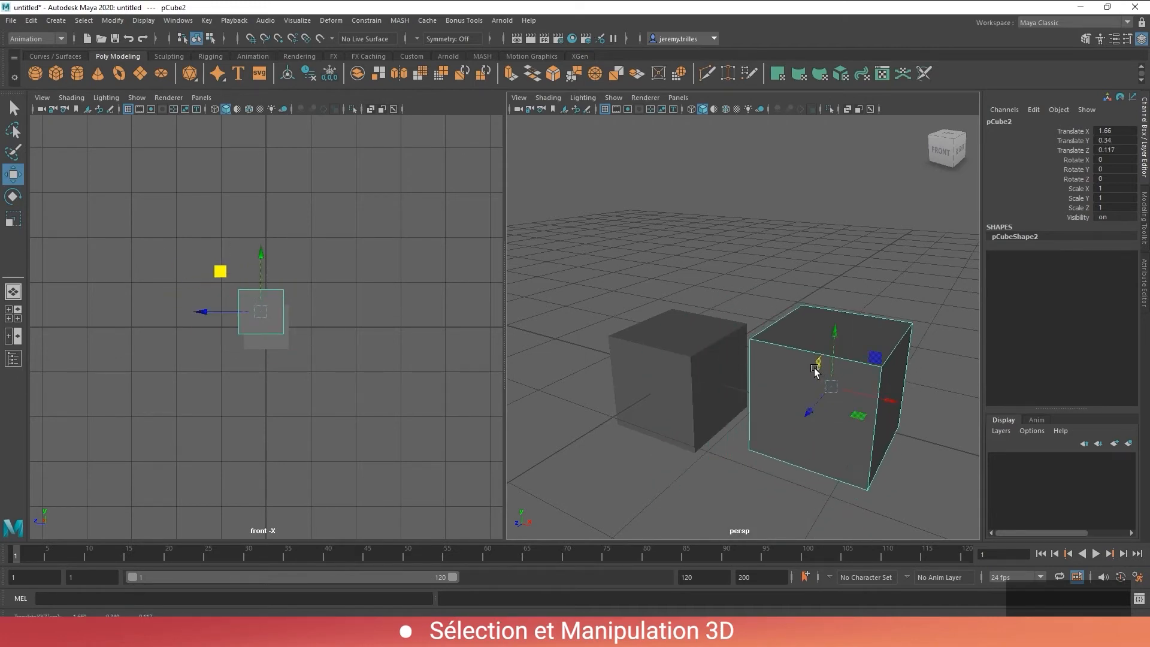
drag(891, 401, 936, 420)
mouse_move(844, 425)
mouse_down()
mouse_move(801, 481)
mouse_move(843, 425)
mouse_up()
Stretch the right cube along X to a scale of about 1.661, and undo the scaling
key(e)
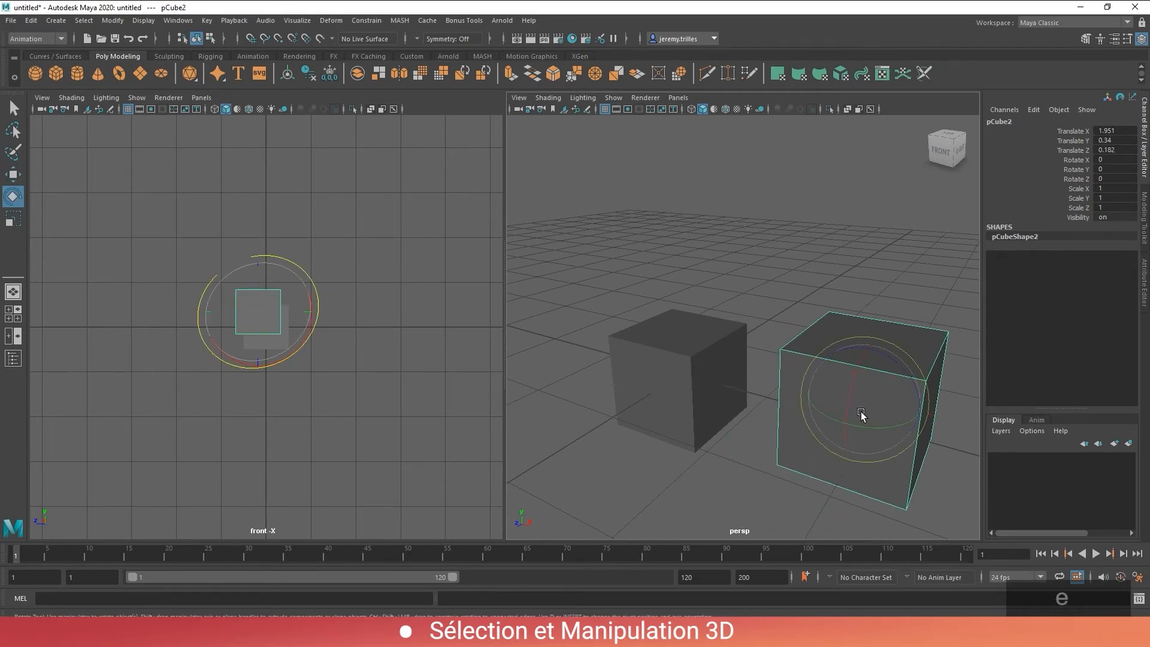
key(r)
drag(916, 413, 955, 406)
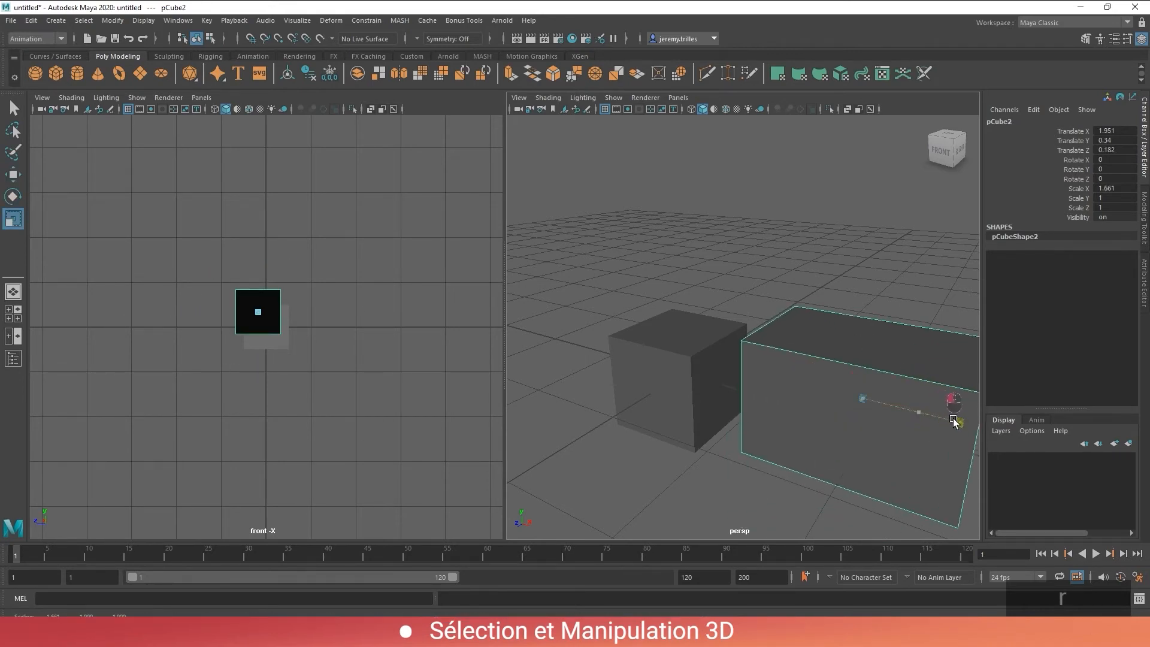
key(ctrl+z)
drag(893, 325, 894, 310)
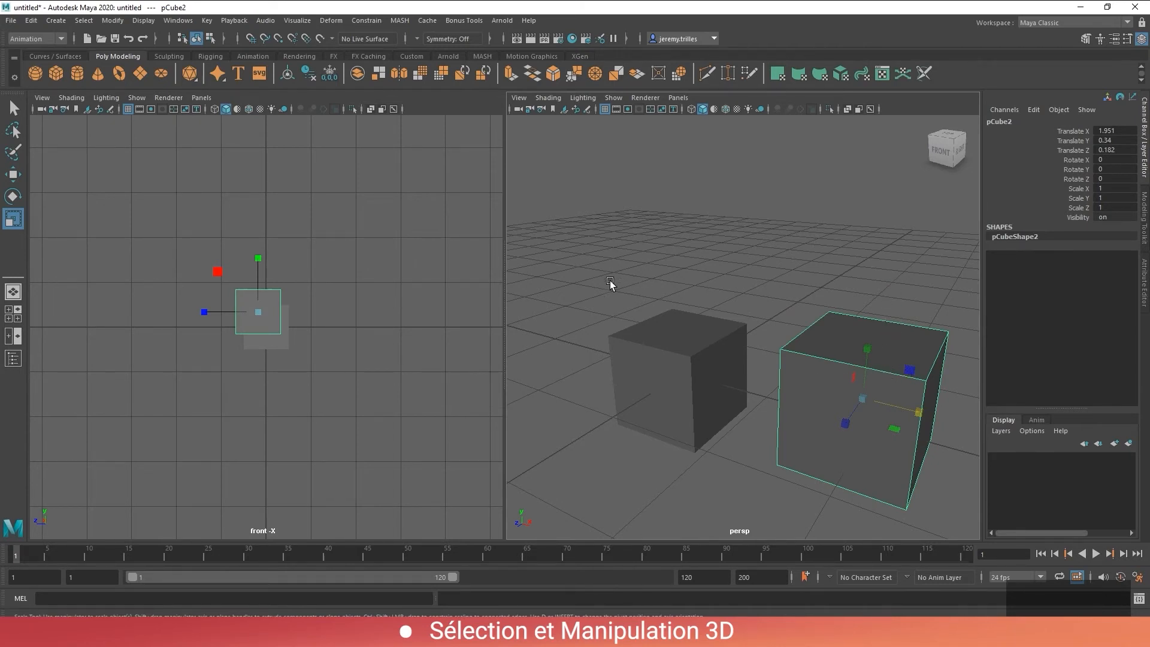
Practise adding to and removing from the selection, ending with both cubes selected and the left one as the lead object
drag(605, 256, 820, 402)
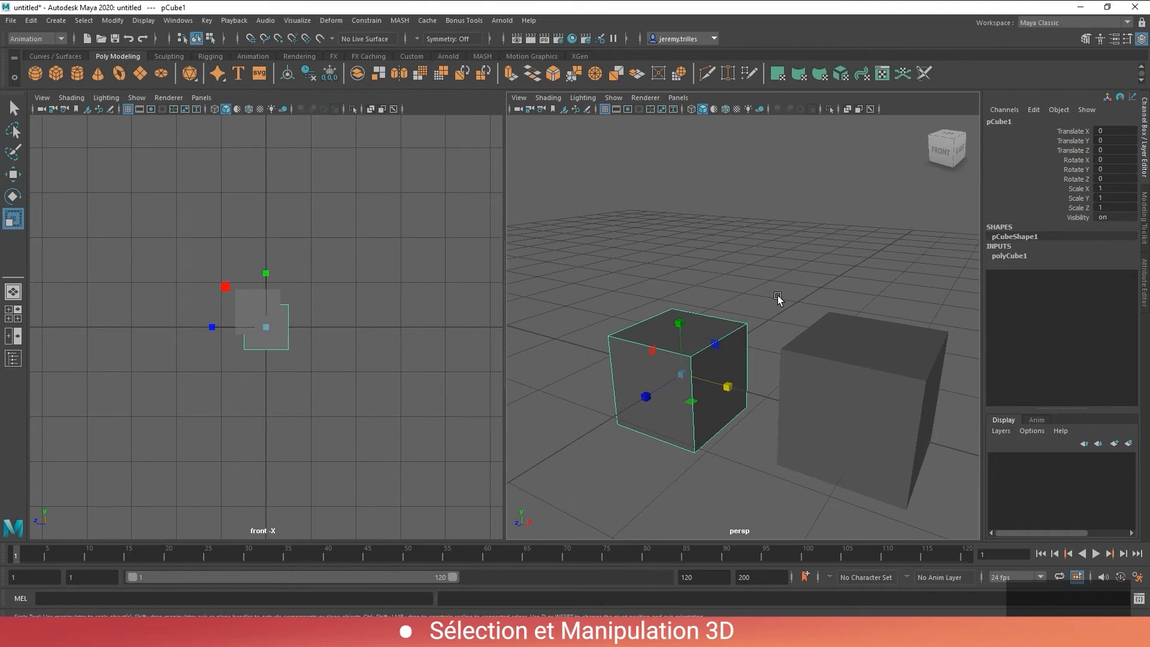
click(831, 360)
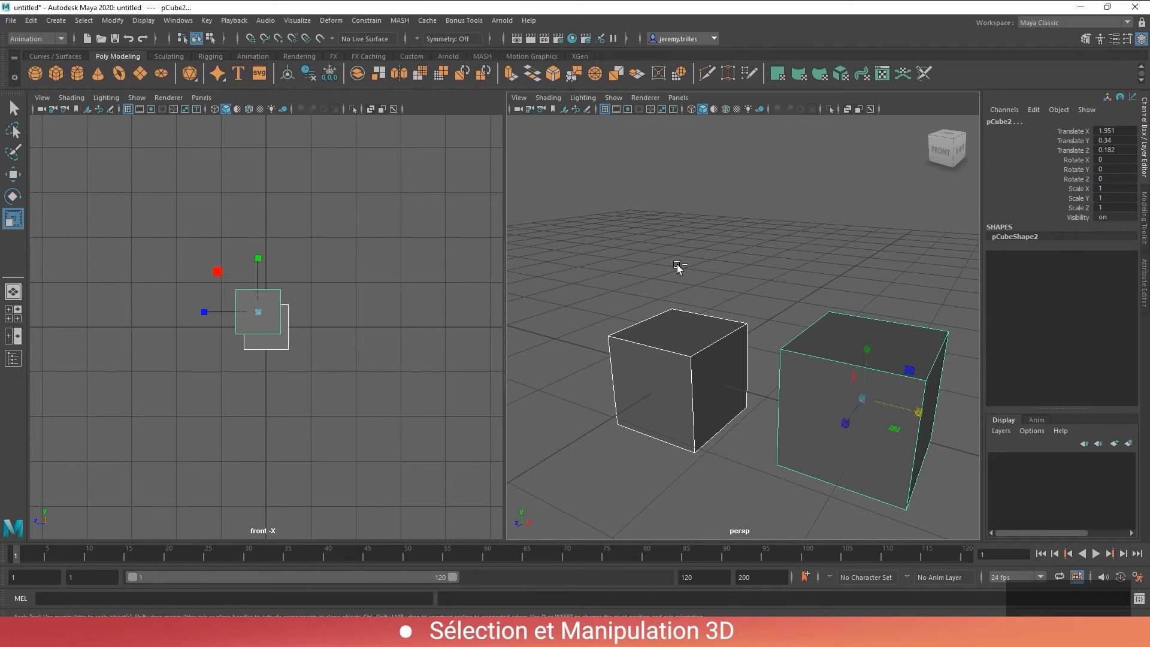
ctrl+drag(693, 268, 626, 326)
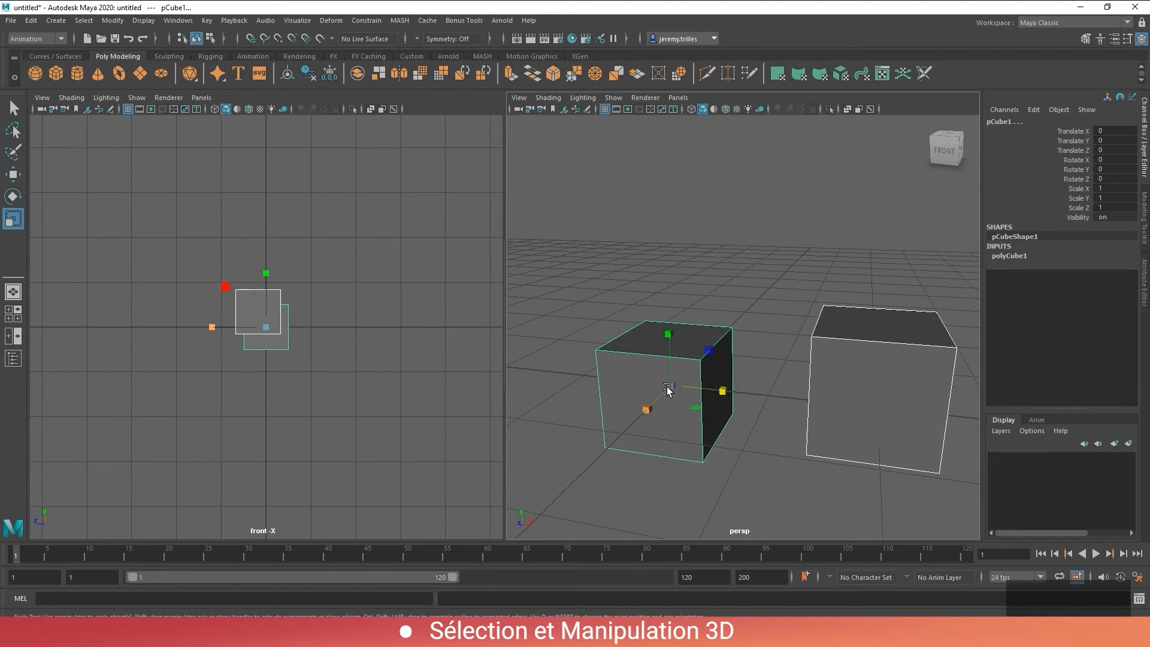
Activate the Move tool for the selected cubes and call up its axis orientation options
key(w)
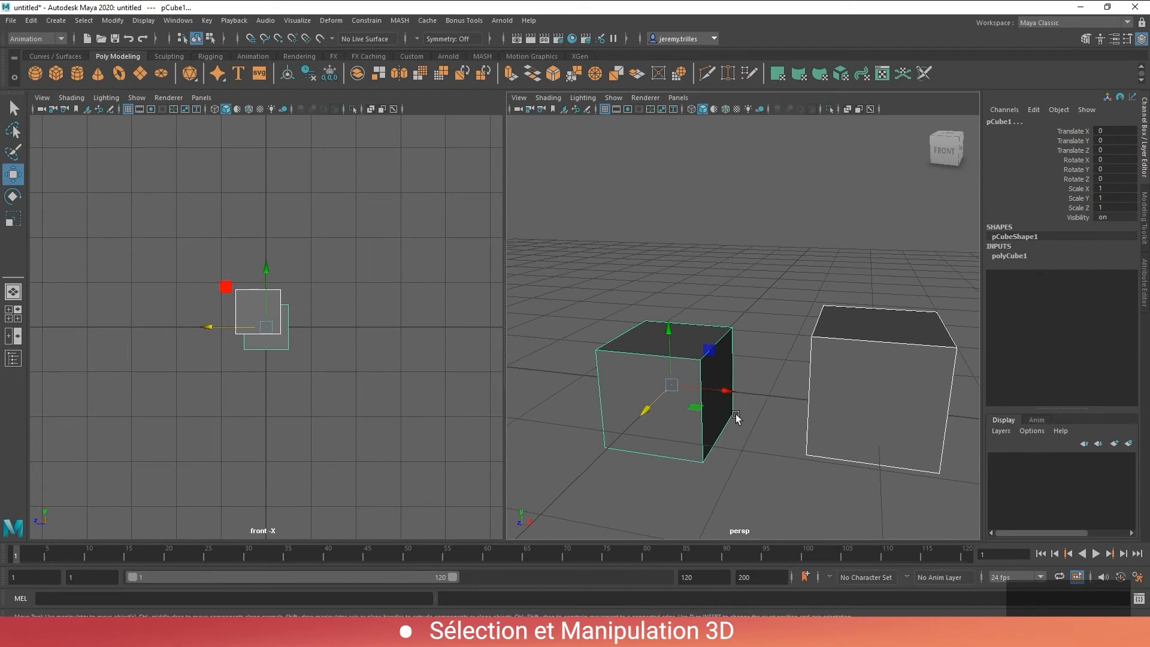
alt+drag(575, 506, 526, 532)
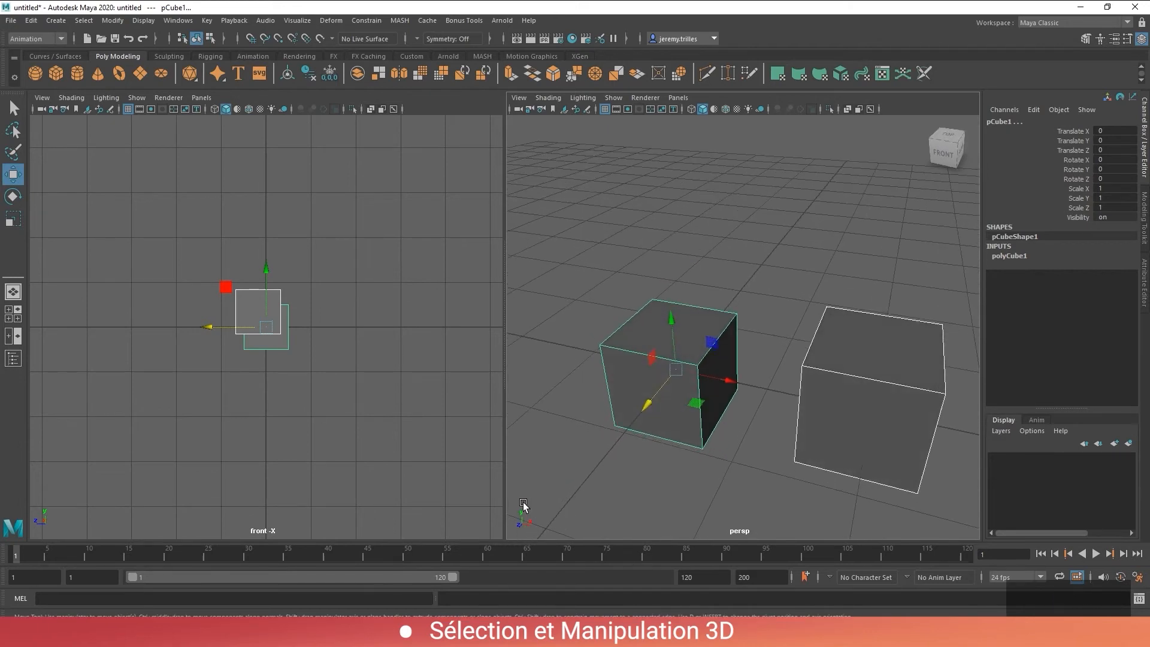
alt+drag(694, 399, 665, 409)
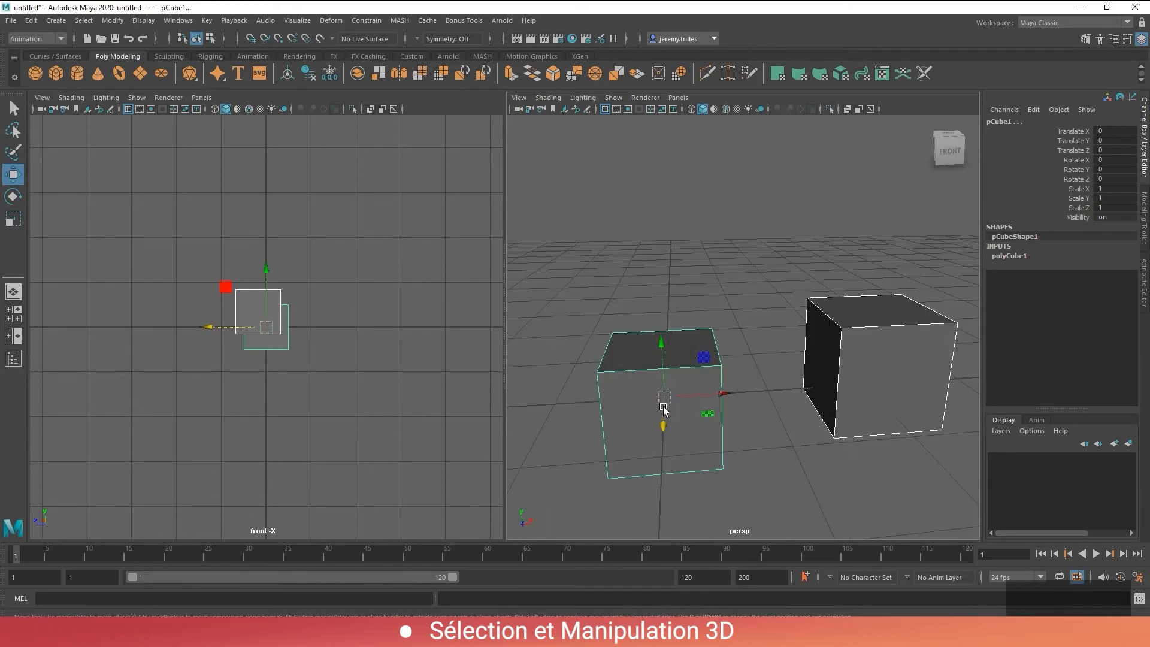
key(w)
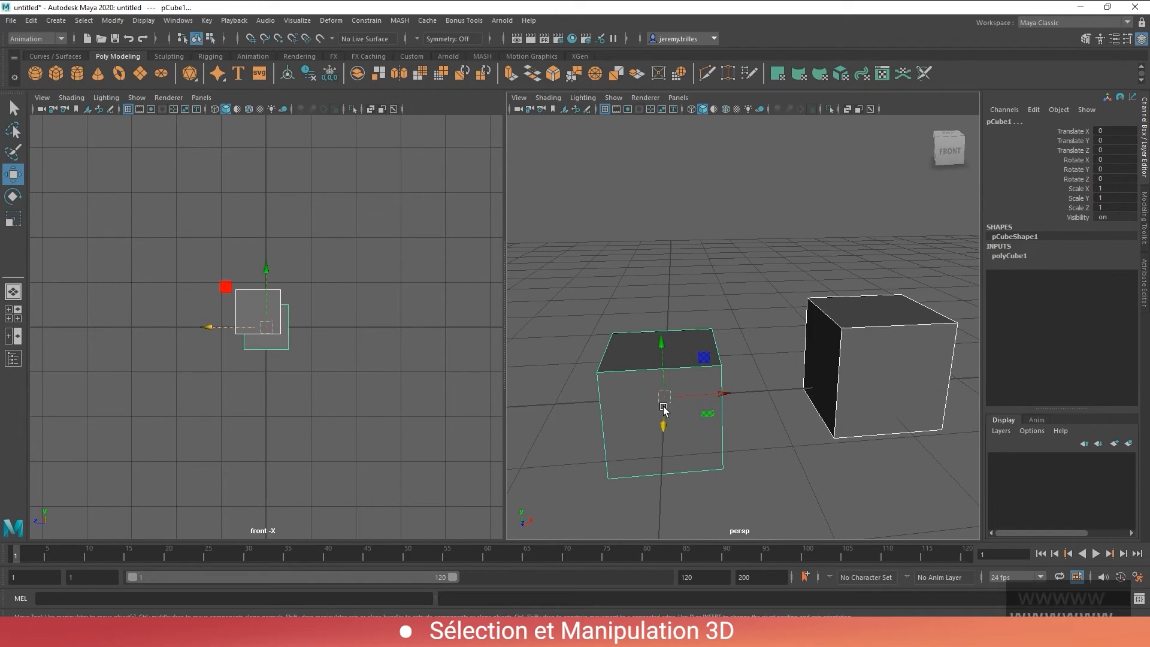
click(664, 410)
drag(664, 409, 619, 395)
alt+drag(619, 394, 662, 434)
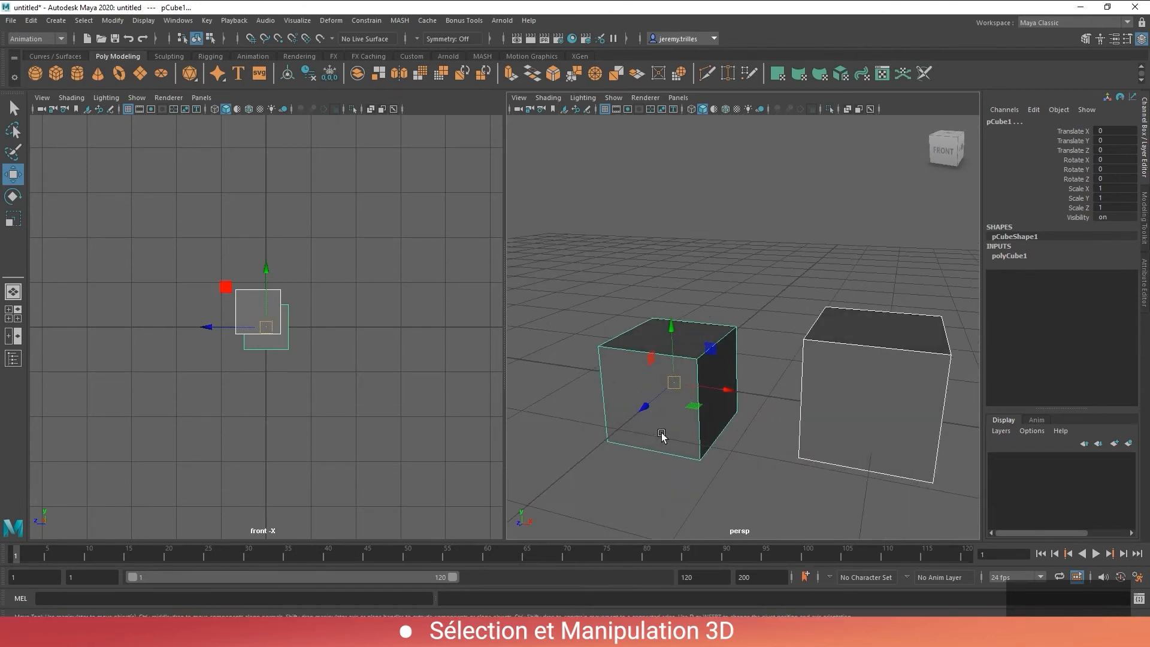
Rotate only the left cube freely to about X -47.512, Y 13.685, Z 11.504 degrees
key(e)
drag(673, 390, 762, 319)
Switch the Move tool between world and object axes, and shift the left cube along X to about -1.679
key(w)
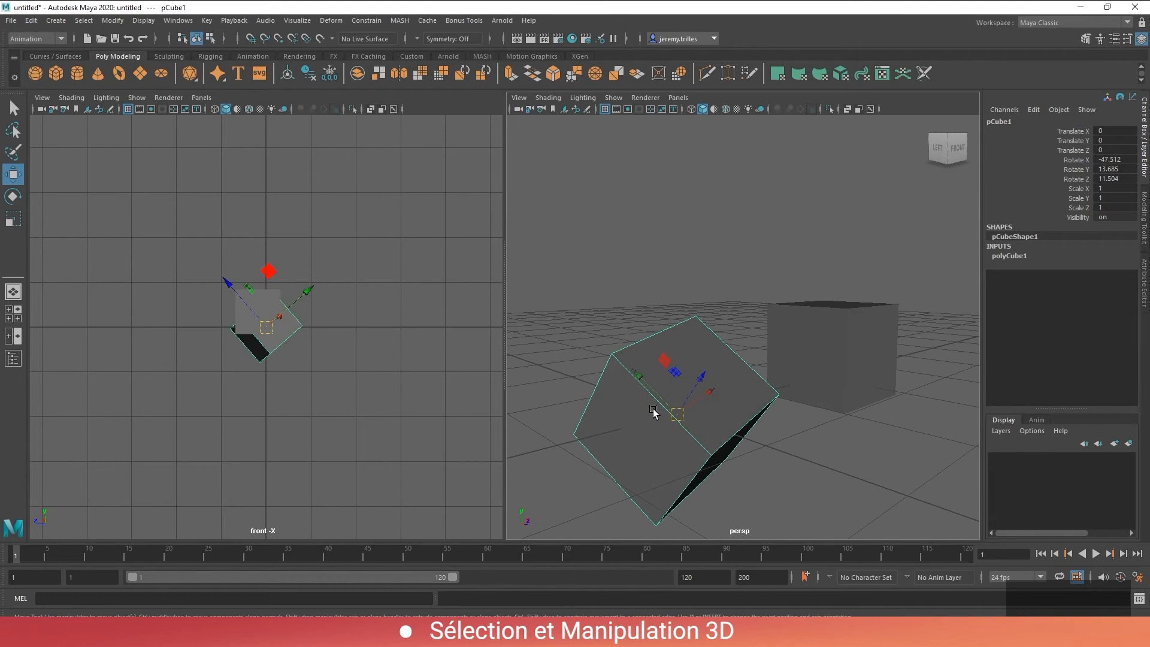
drag(654, 421, 606, 423)
alt+drag(605, 423, 663, 329)
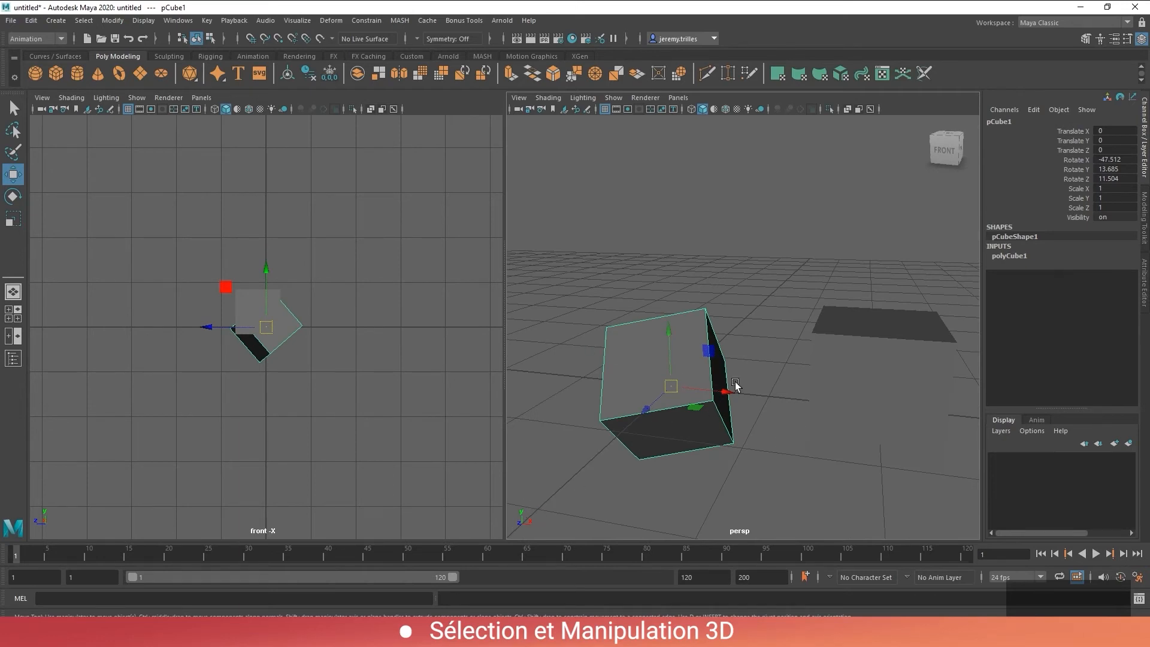
alt+drag(736, 384, 695, 371)
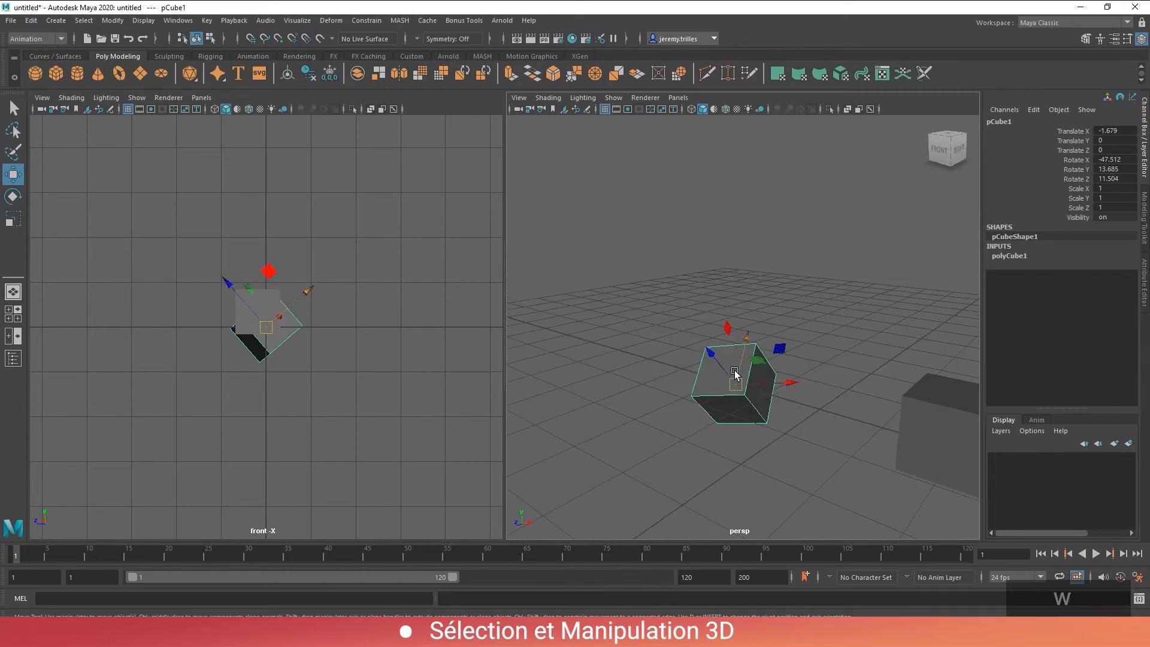
Change the Rotate tool's axes to world orientation, and undo the trial rotations of the cube
key(e)
key(e)
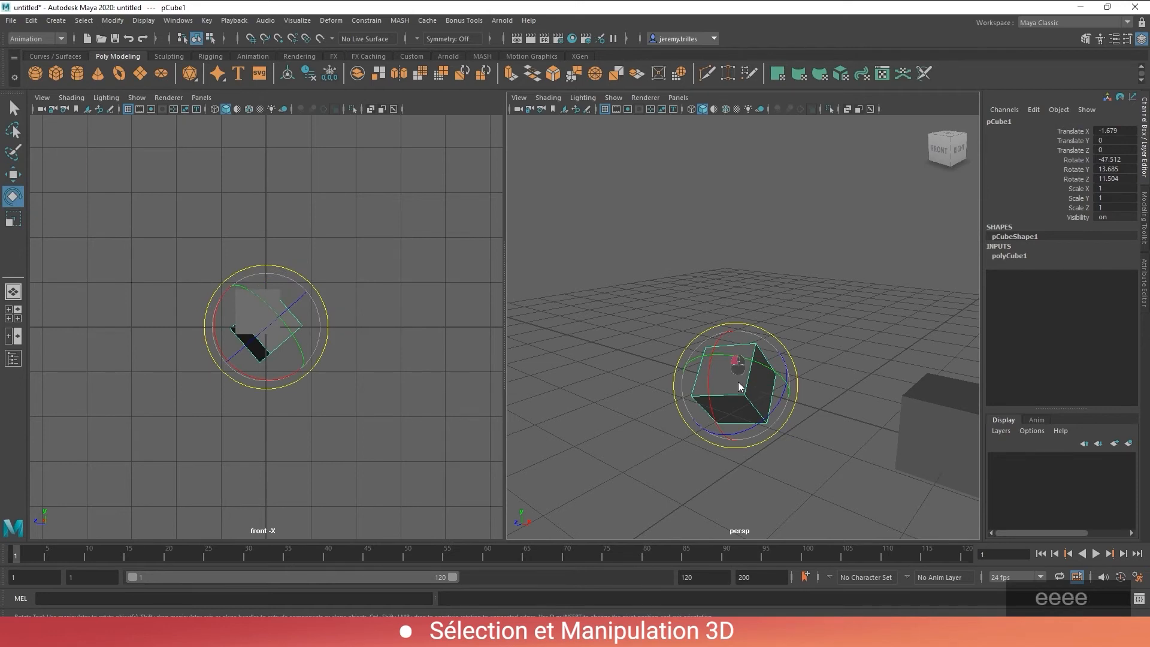
drag(739, 384, 677, 386)
key(e)
key(ctrl+z)
key(ctrl+z)
key(ctrl+z)
key(e)
key(ctrl+z)
key(e)
Rotate the cube around the world Z axis to about -55.272 degrees, try another rotation, and undo both
drag(770, 362, 811, 431)
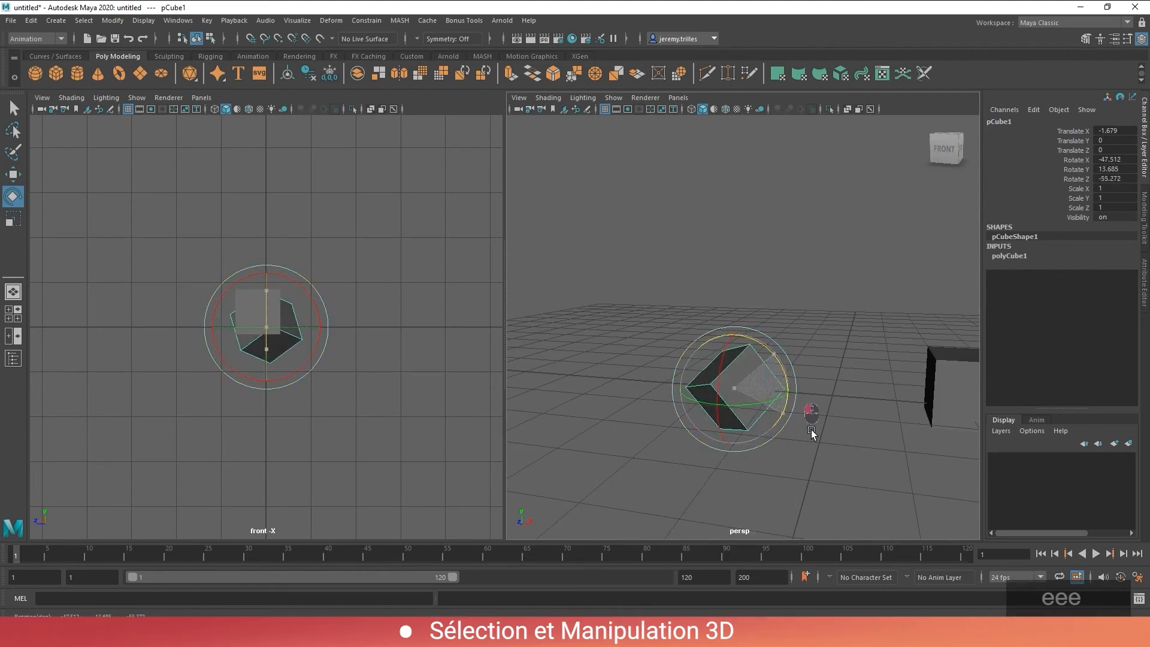
key(ctrl+z)
drag(749, 411, 775, 369)
key(ctrl+z)
Relocate the left cube's pivot from its centre to one of its corners in pivot editing mode
key(r)
key(w)
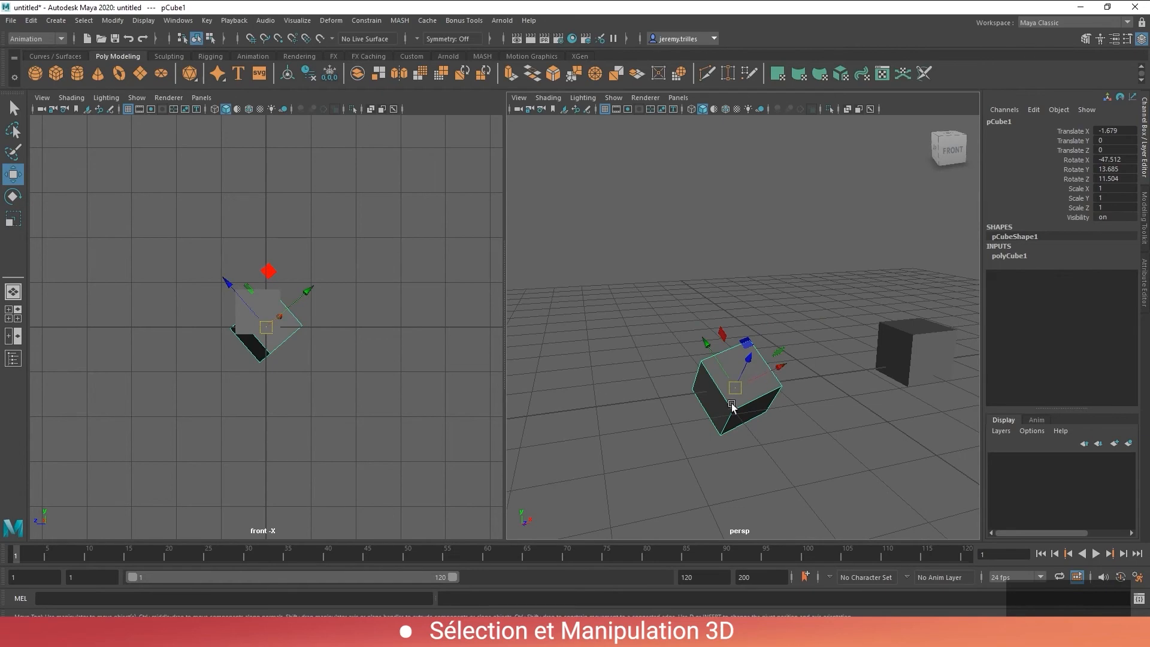
alt+drag(762, 423, 797, 376)
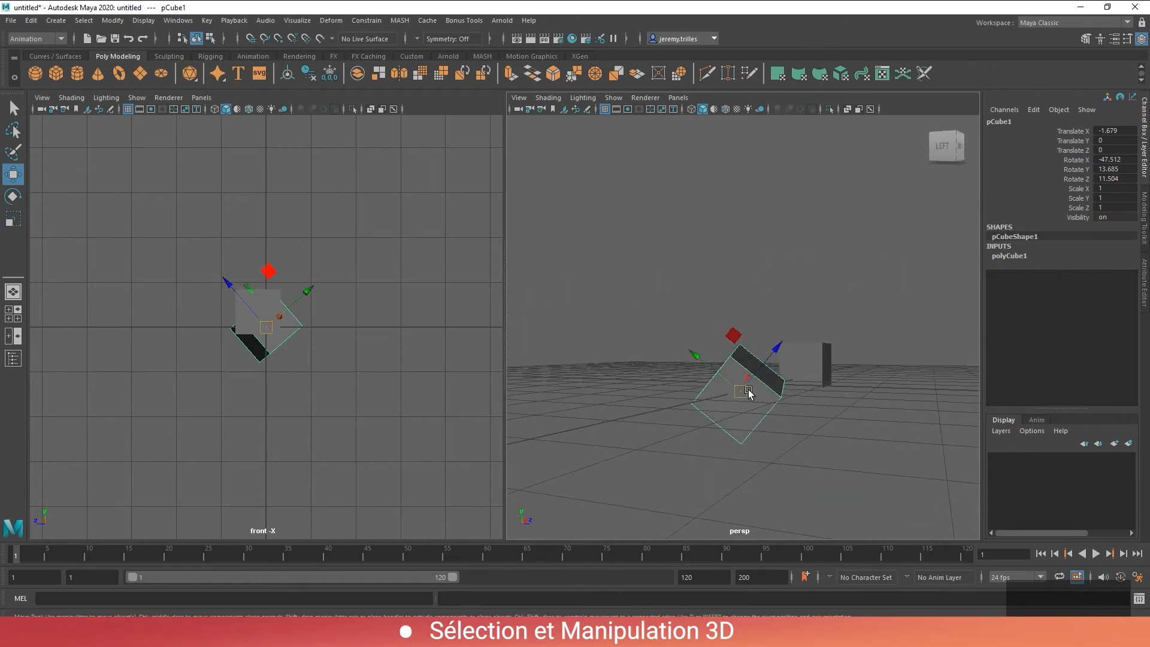
alt+drag(747, 393, 620, 426)
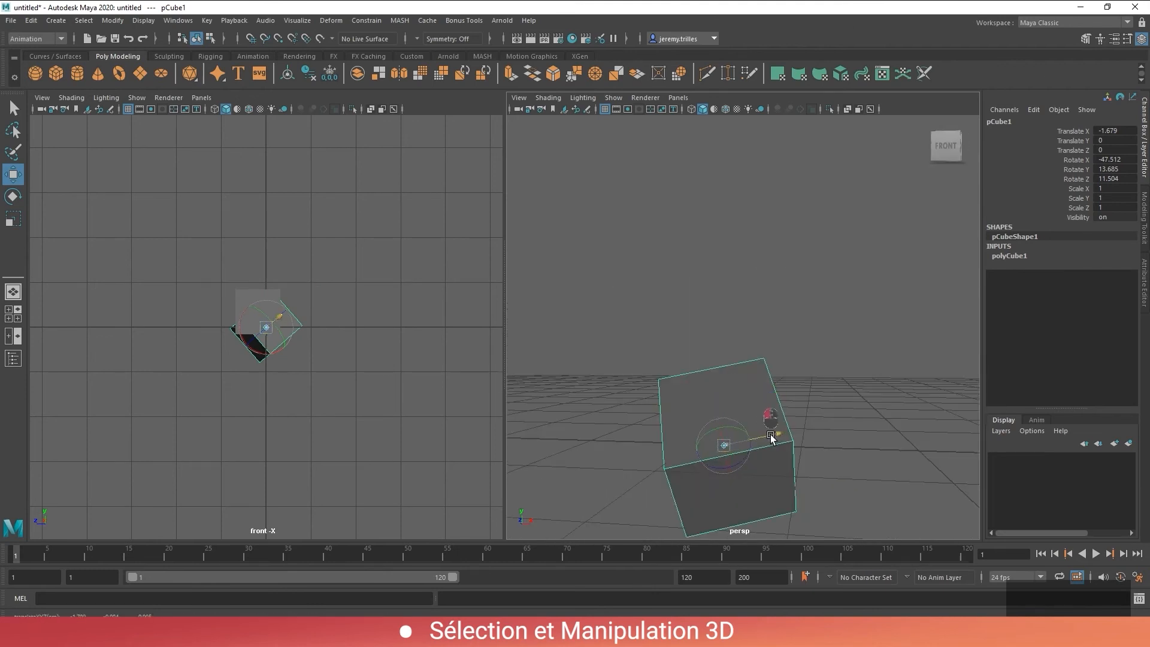
drag(771, 436, 826, 422)
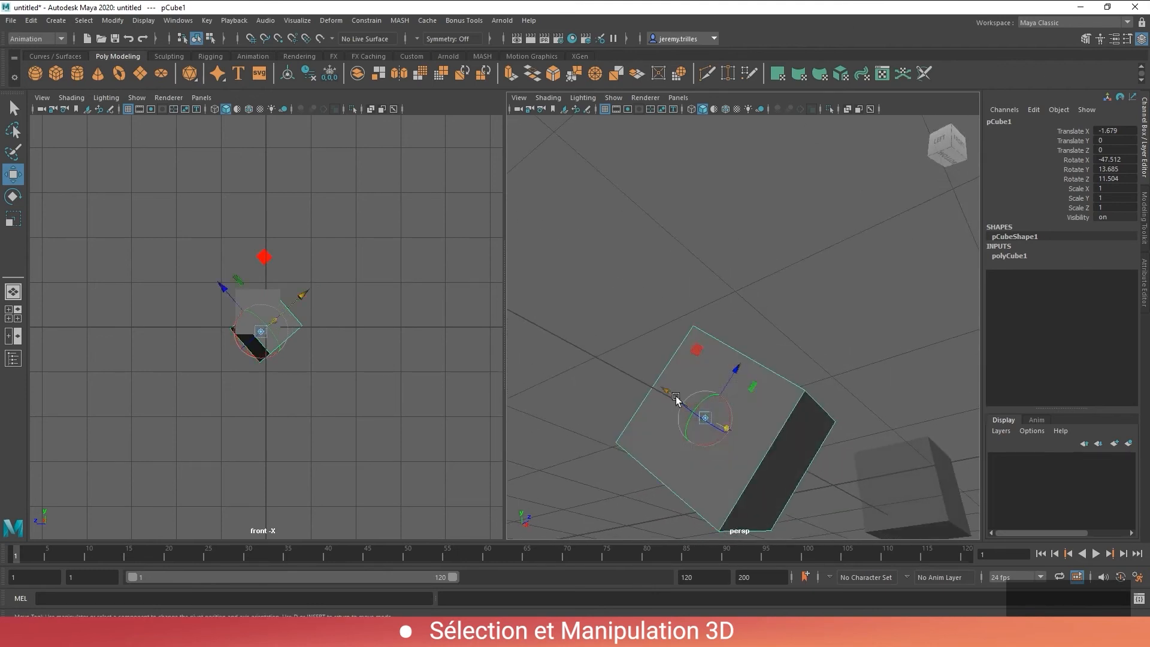
drag(674, 395, 751, 469)
alt+middle_drag(750, 467, 756, 391)
mouse_move(757, 394)
alt+mouse_down()
mouse_move(719, 419)
mouse_move(834, 352)
mouse_move(814, 329)
mouse_move(769, 374)
mouse_move(800, 330)
mouse_move(753, 305)
mouse_move(811, 389)
mouse_move(762, 372)
alt+mouse_up()
key(d)
Rotate the cube around its corner pivot, undo the rotation, and return to the Move tool
key(e)
key(ctrl+z)
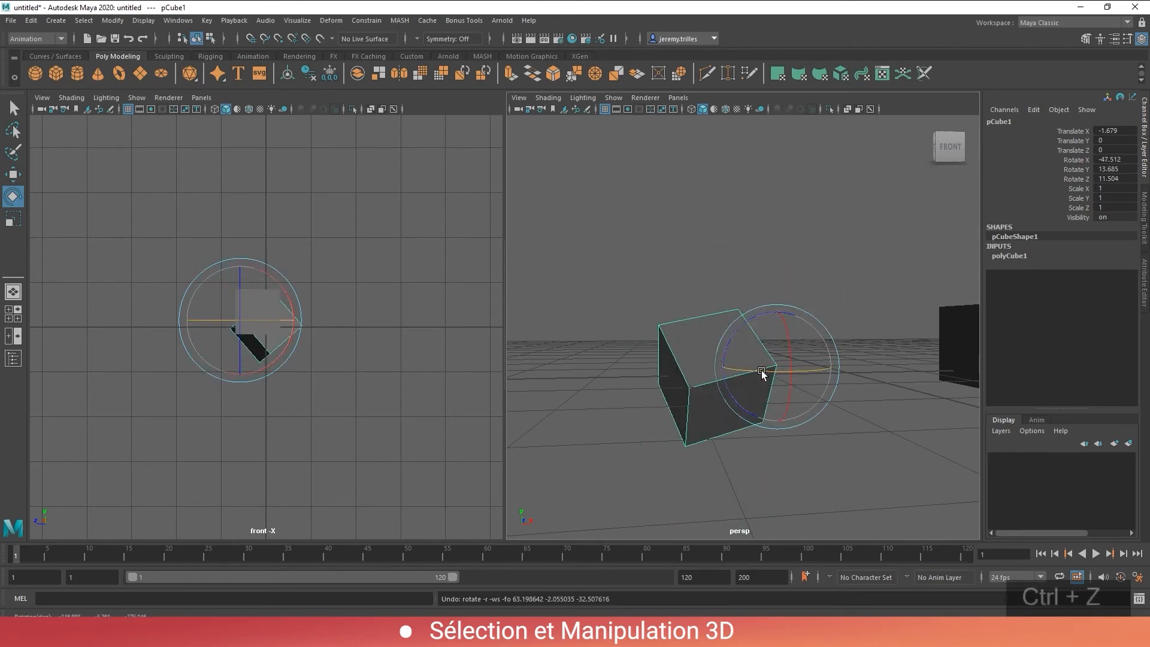
key(w)
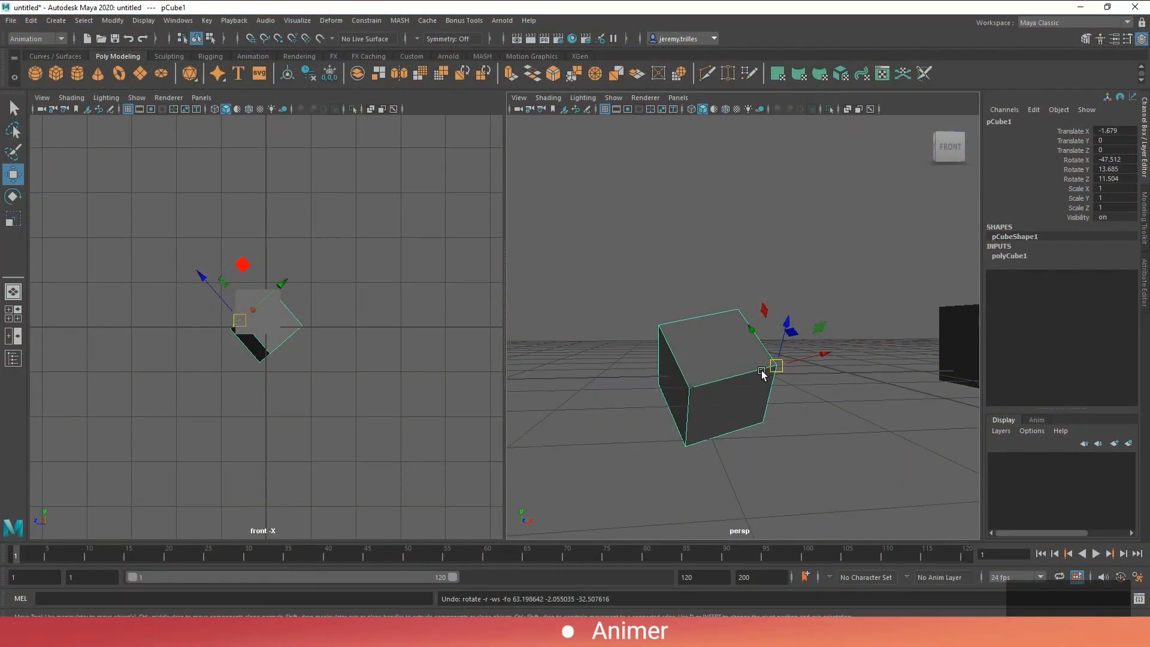
Set keyframes on all the cube's channels at frame 1 and frame 24
alt+drag(761, 370, 744, 364)
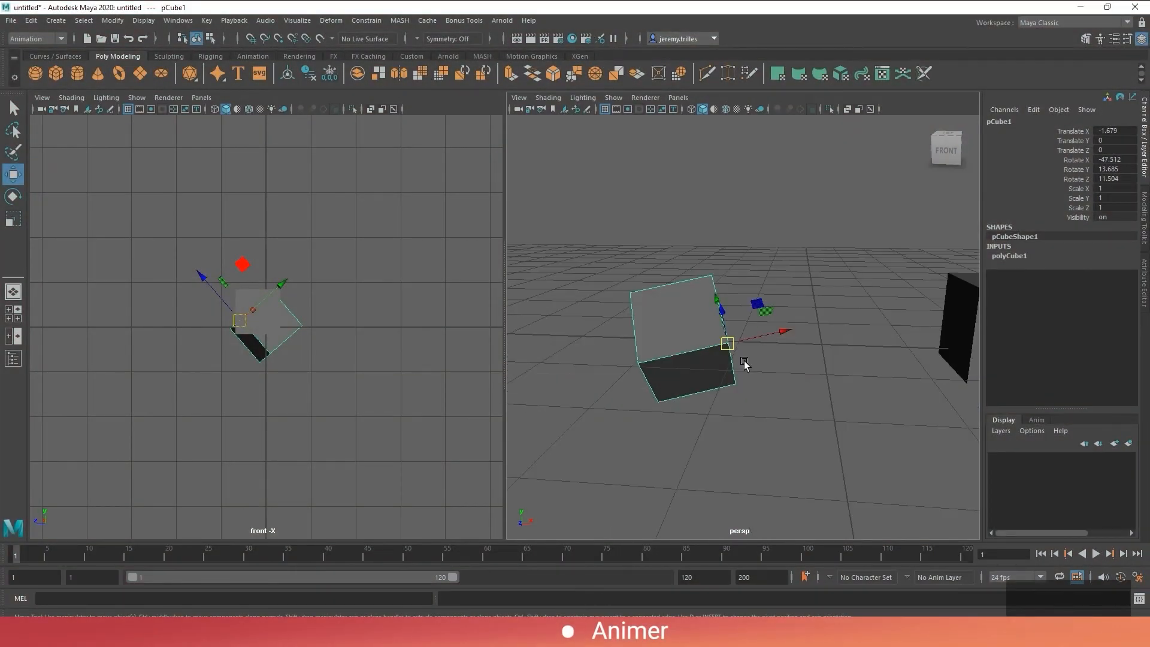
key(s)
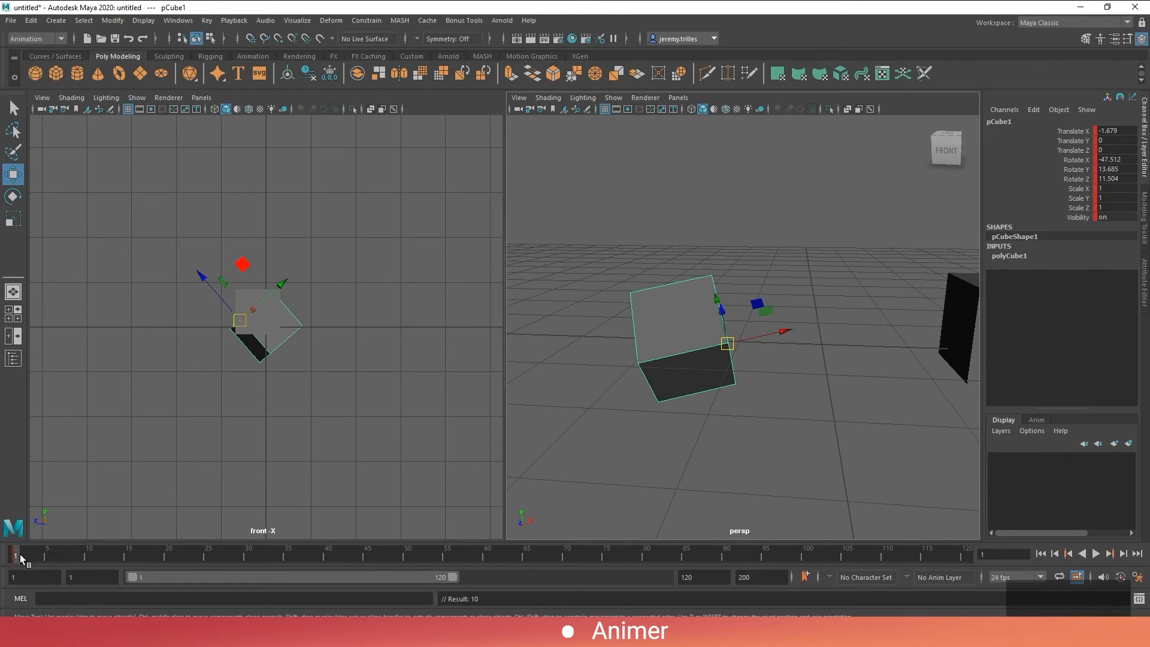
click(199, 555)
key(s)
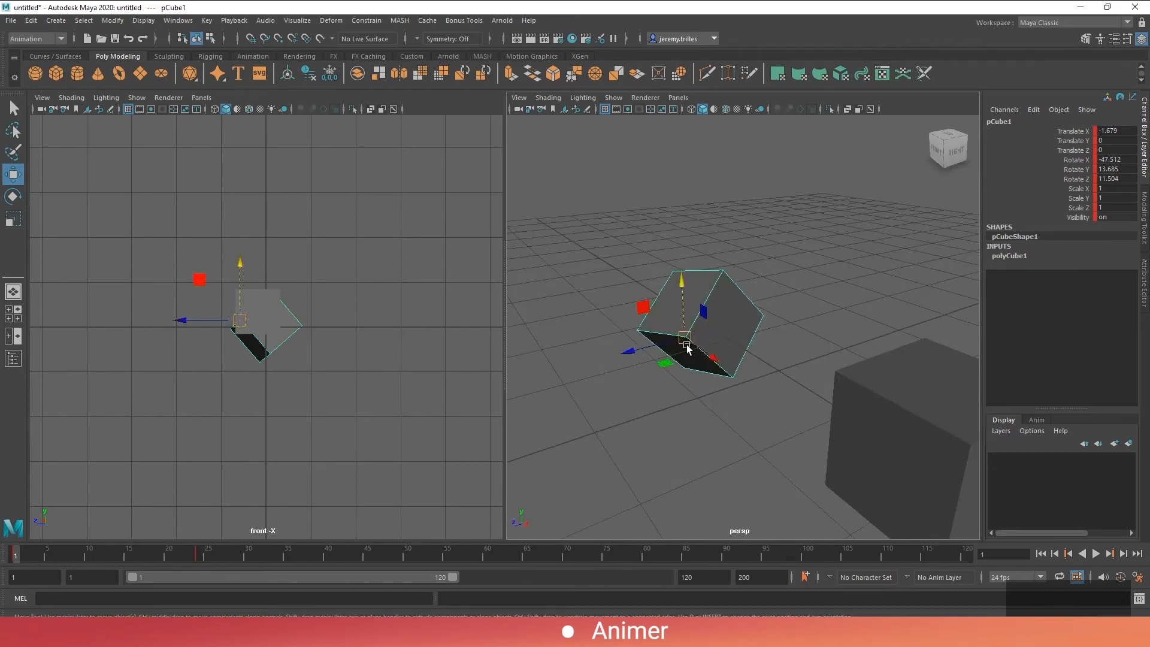
Turn on automatic keyframing, move the cube, and play back the animation from frame 1
click(1121, 577)
drag(706, 358, 819, 384)
drag(280, 550, 18, 557)
key(alt+v)
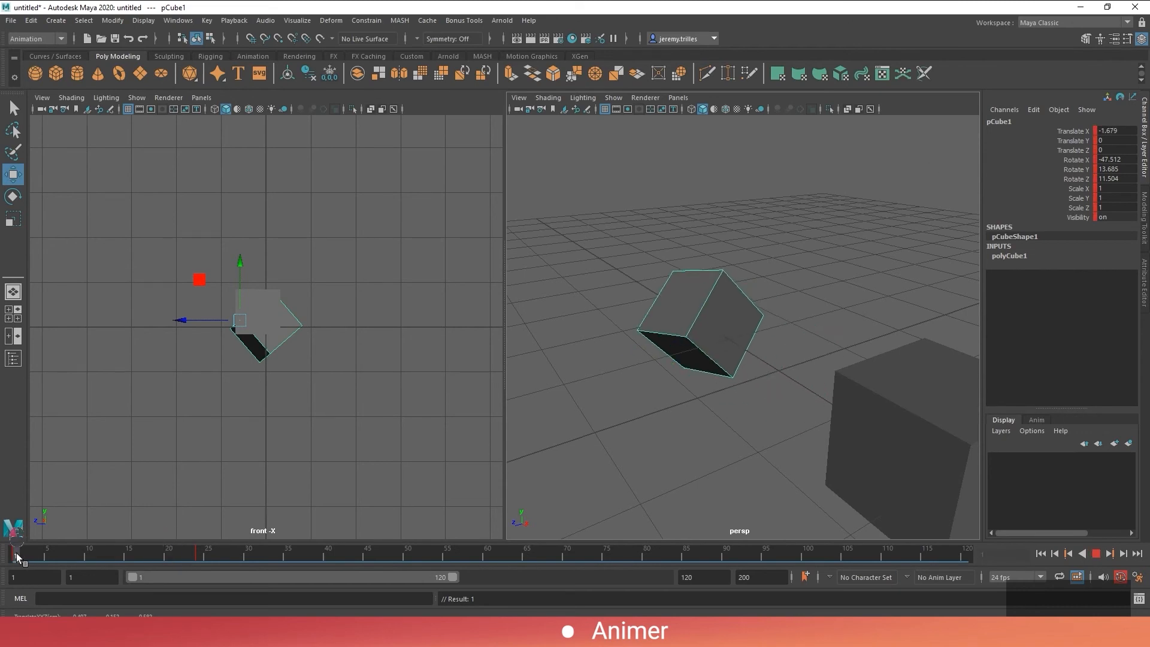
At frame 24, move the cube to about X -0.13, Z -2.208, rotate it to about -55.03, 45.767, -13.824, and play the animation
click(200, 552)
alt+right_drag(634, 437, 581, 440)
alt+drag(665, 389, 743, 402)
drag(727, 336, 779, 318)
key(e)
drag(785, 305, 692, 350)
key(alt+v)
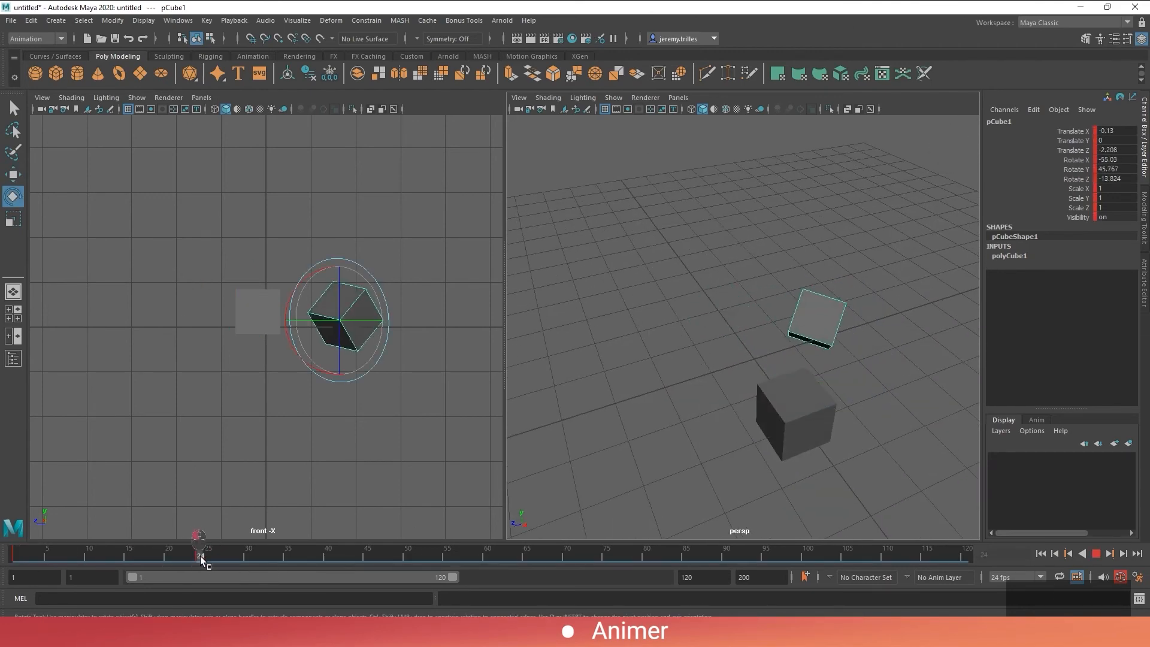
Raise the cube to about Y 1.593 at frame 24, and lower it along Y at frame 11
key(w)
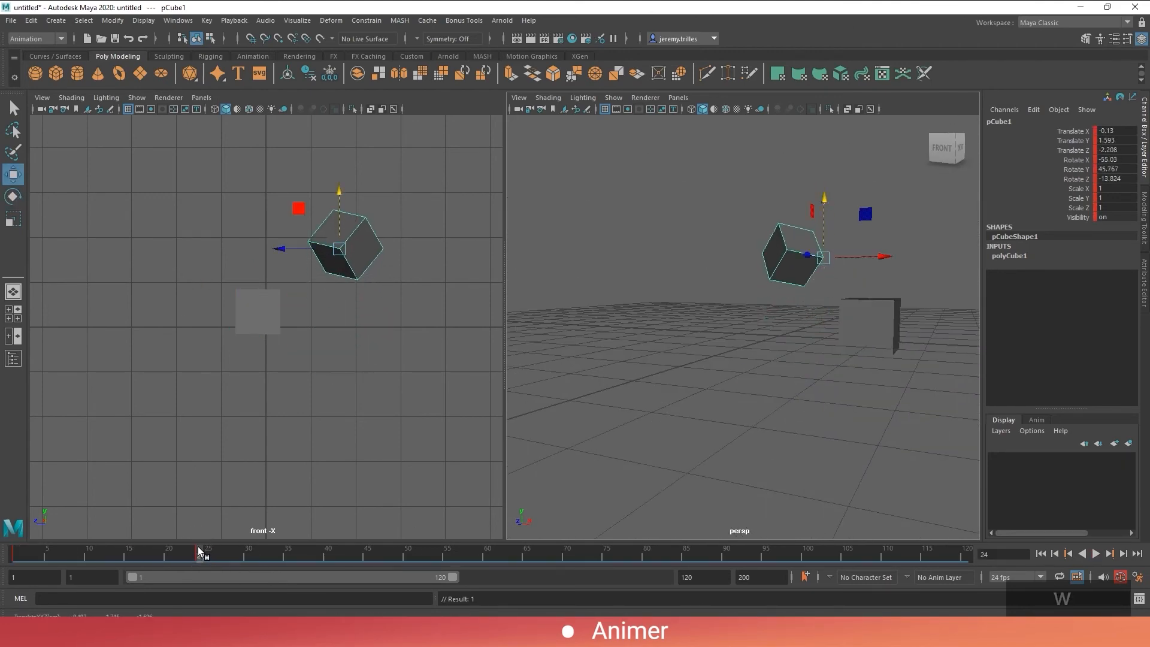
drag(10, 563, 96, 557)
alt+drag(638, 401, 749, 371)
drag(94, 556, 100, 556)
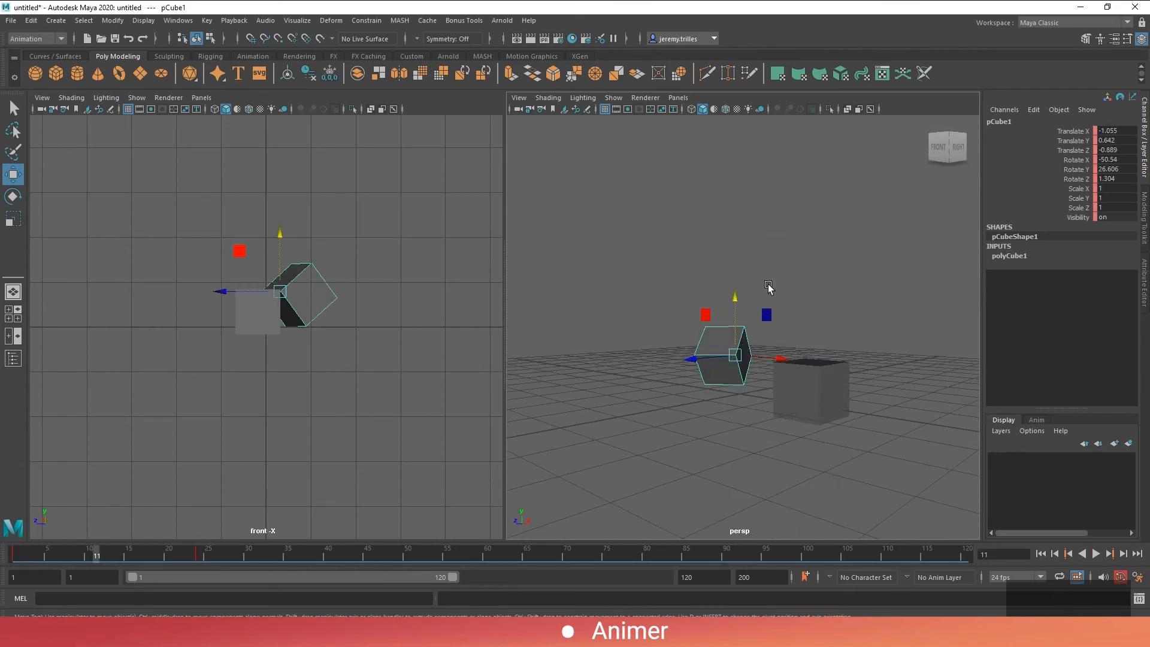
drag(736, 300, 749, 358)
At frame 38, key the cube at about Y 0.16, rotations 135.7, 11.9 and -112.4, and a uniform scale of 2.067
drag(97, 549, 311, 553)
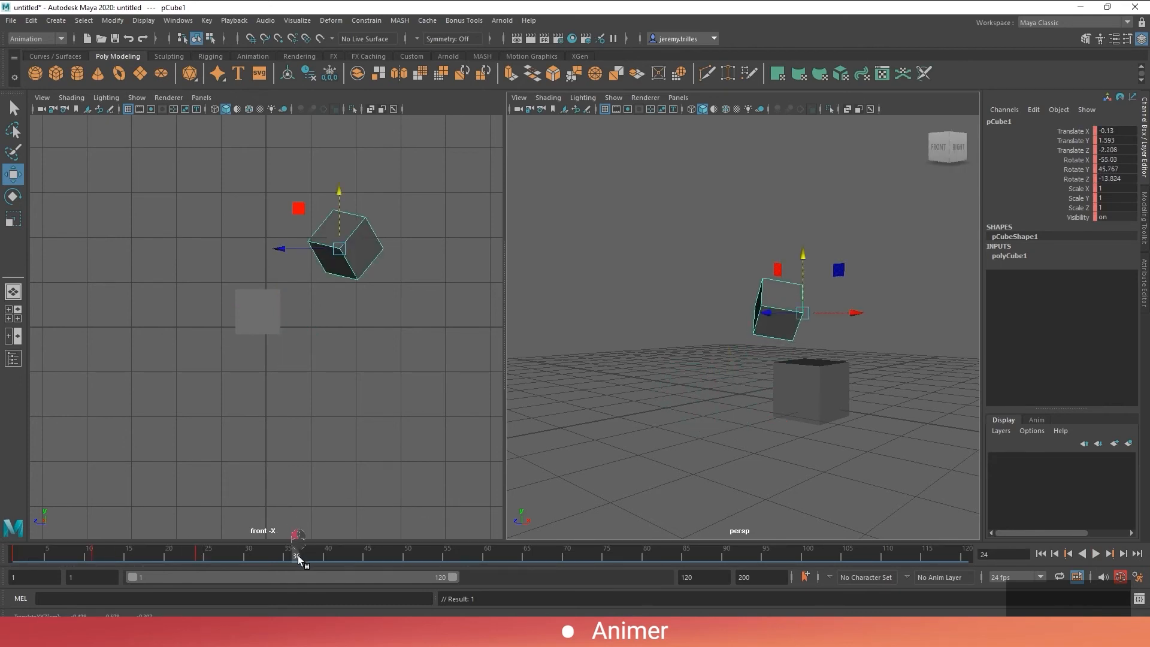
key(e)
drag(820, 320, 735, 333)
drag(199, 552, 312, 551)
key(r)
drag(797, 378, 893, 321)
key(shift+r)
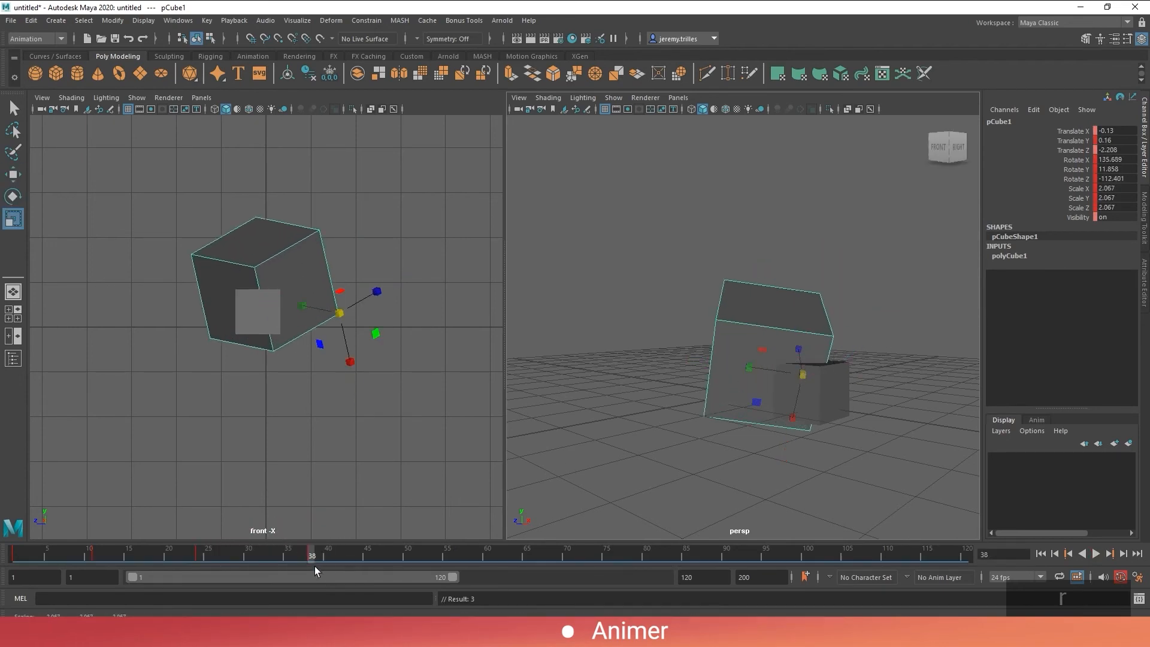
At frame 23, set the cube's Translate Z to -3 and its X, Y and Z rotations to 90
drag(314, 566, 197, 557)
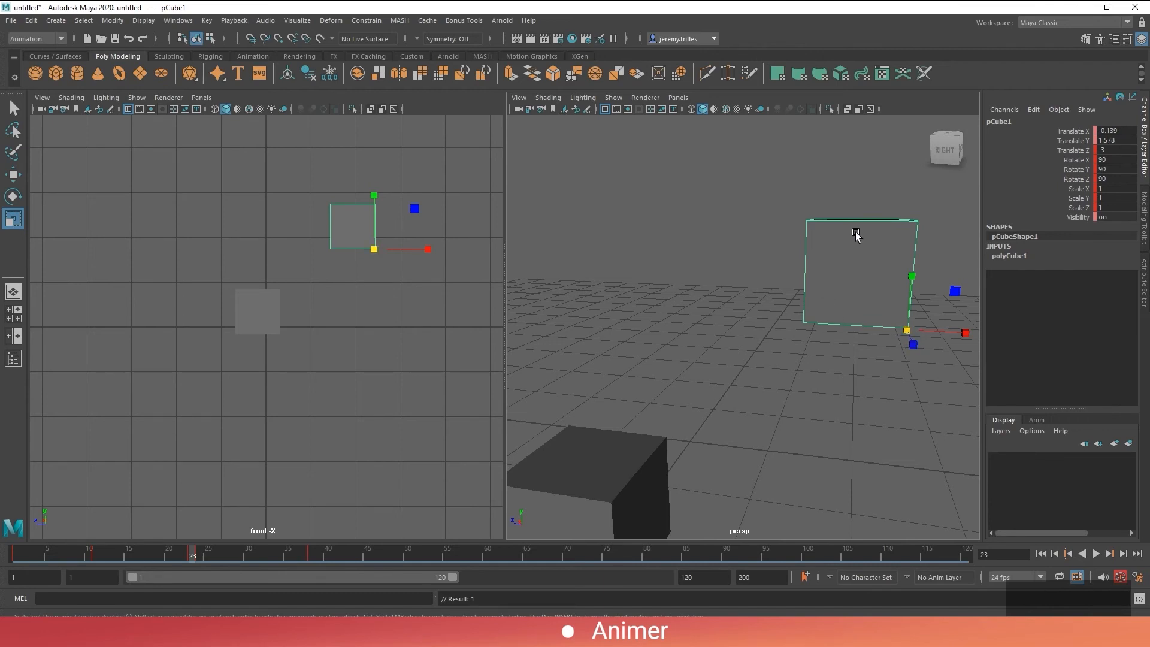
alt+middle_drag(750, 276, 706, 303)
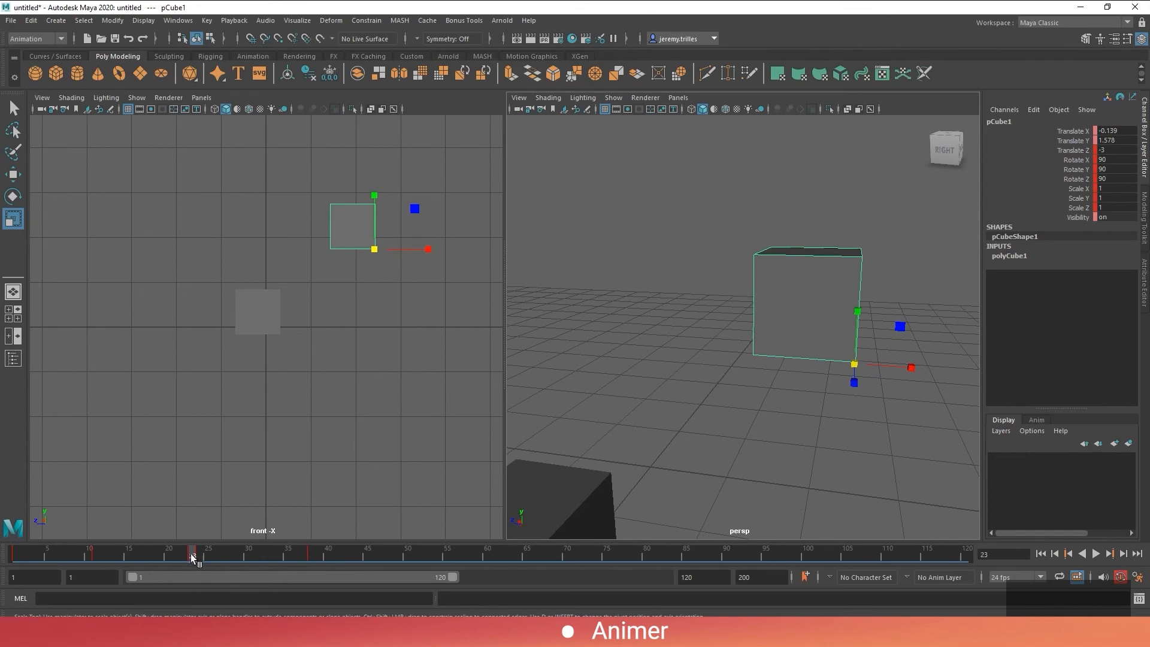
At frame 48, move the keyframed cube to about X -1.269, Y 3.187, Z -3.698 with automatic keys on
drag(195, 557, 312, 564)
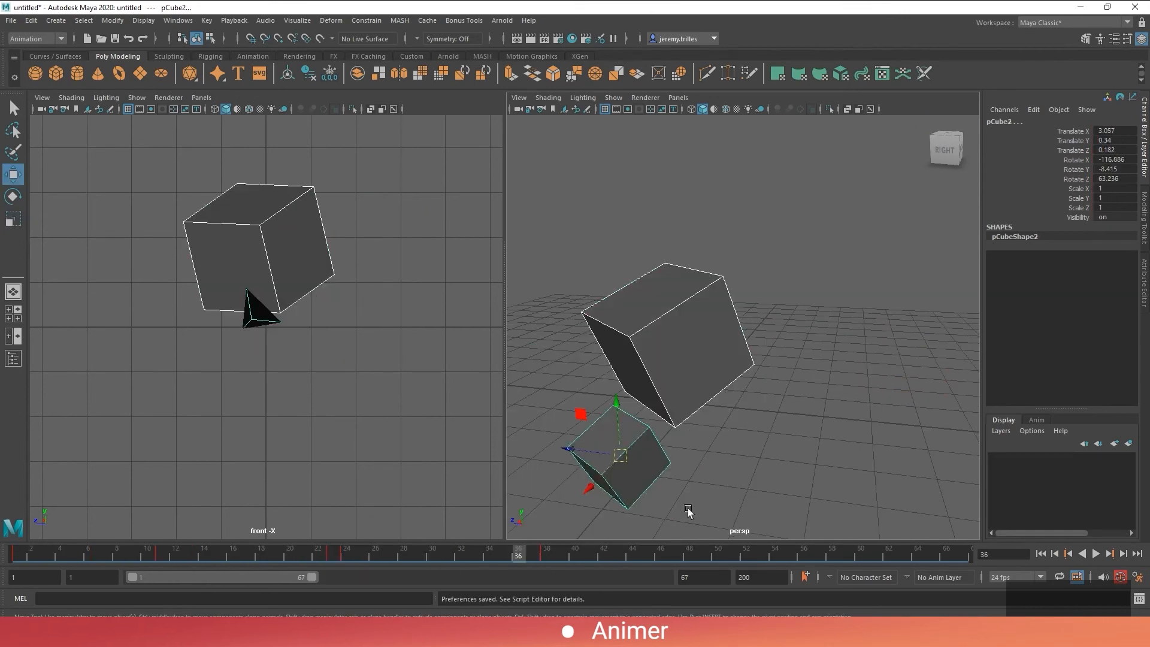
click(1120, 575)
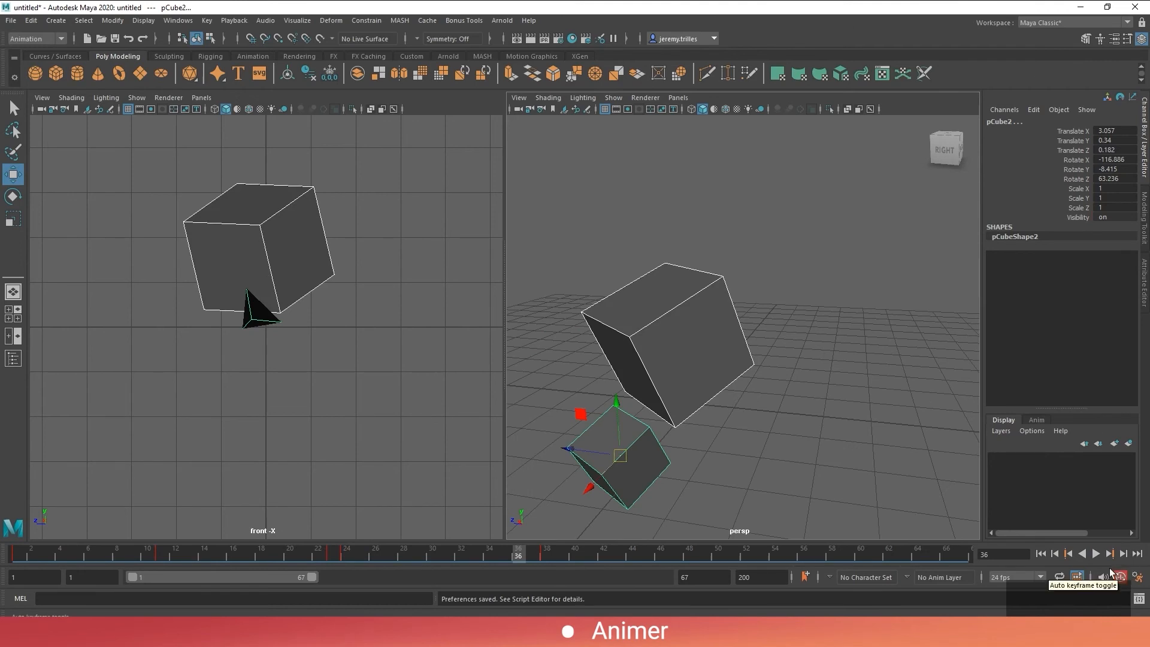
click(682, 366)
drag(517, 556, 689, 556)
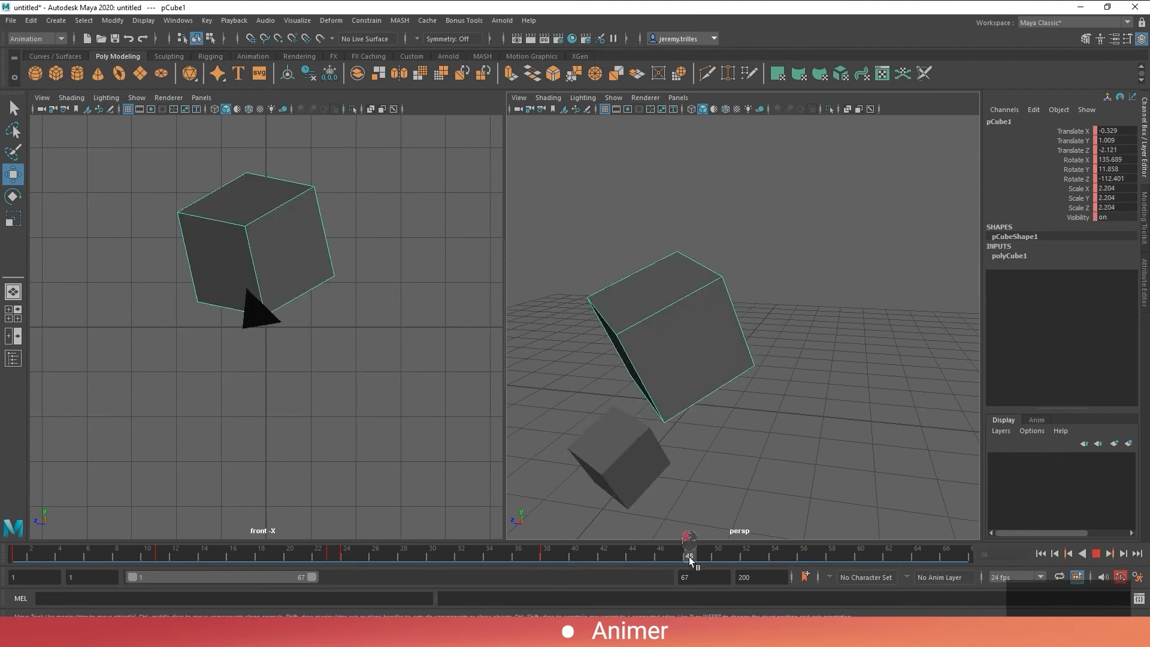
drag(754, 364, 838, 259)
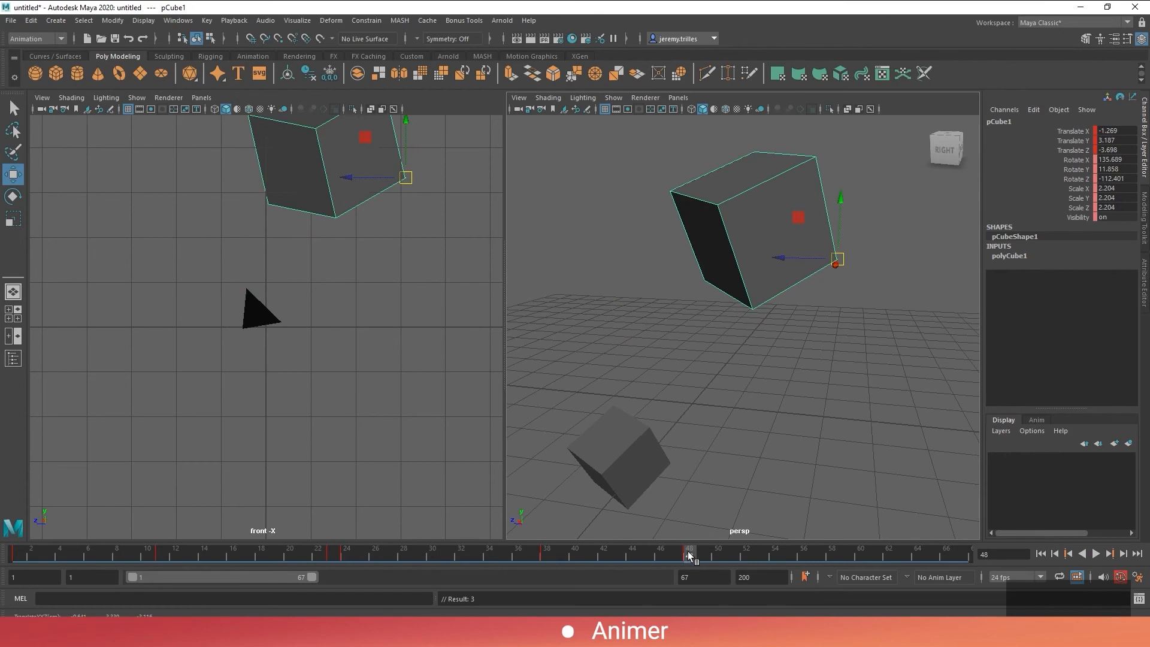
Scrub through the new motion and delete the cube's key at frame 48
drag(375, 553, 688, 555)
right_click(688, 555)
click(707, 364)
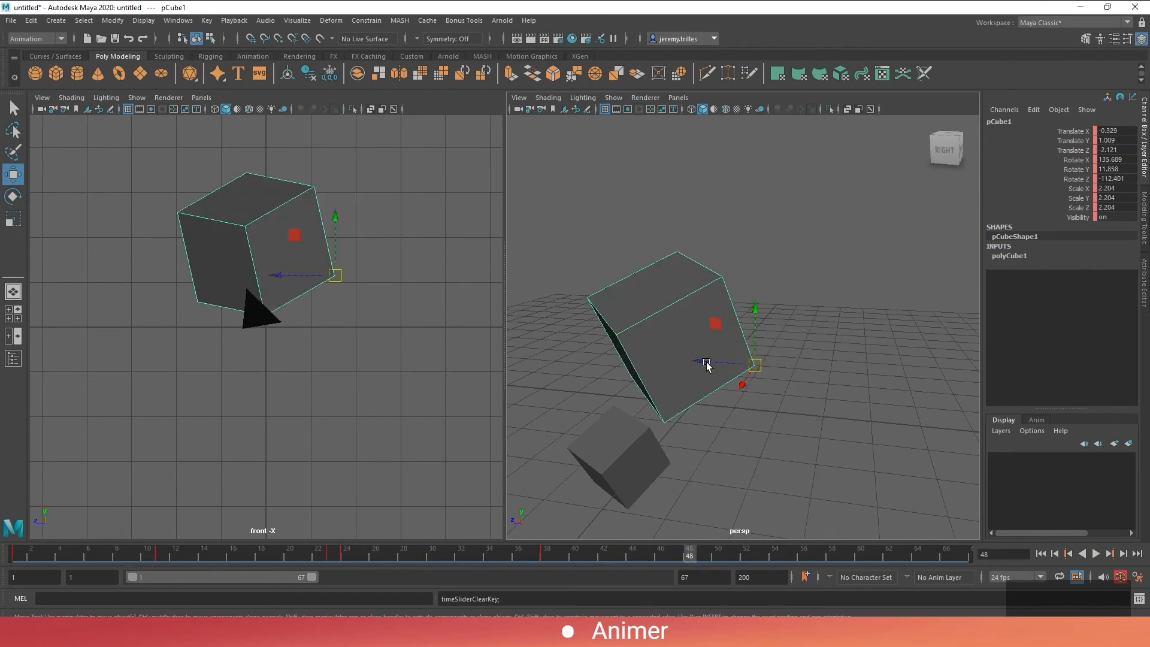
Play the cube animation, and set the timeline's playback speed to Real-time
right_click(547, 551)
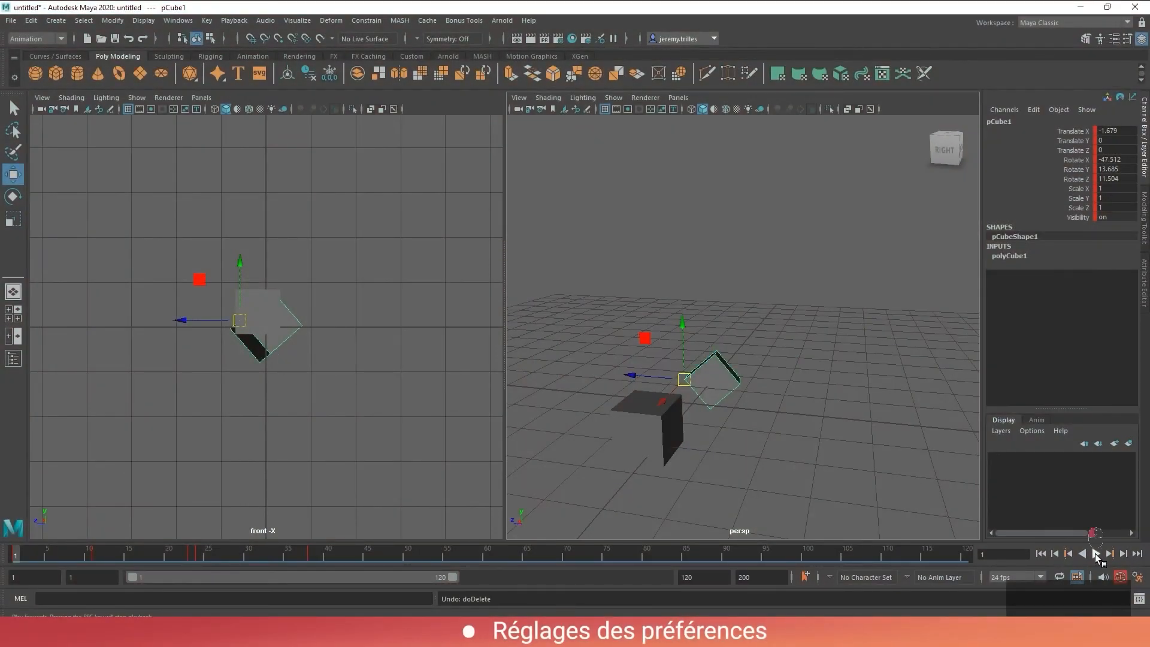
click(1095, 554)
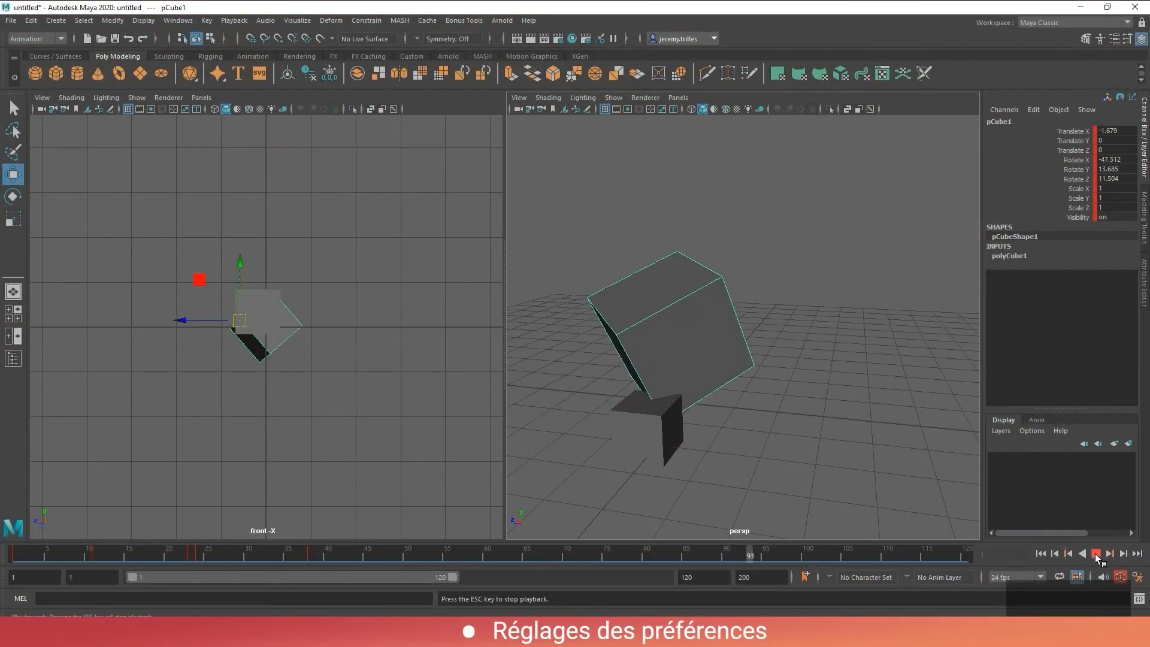
right_click(632, 553)
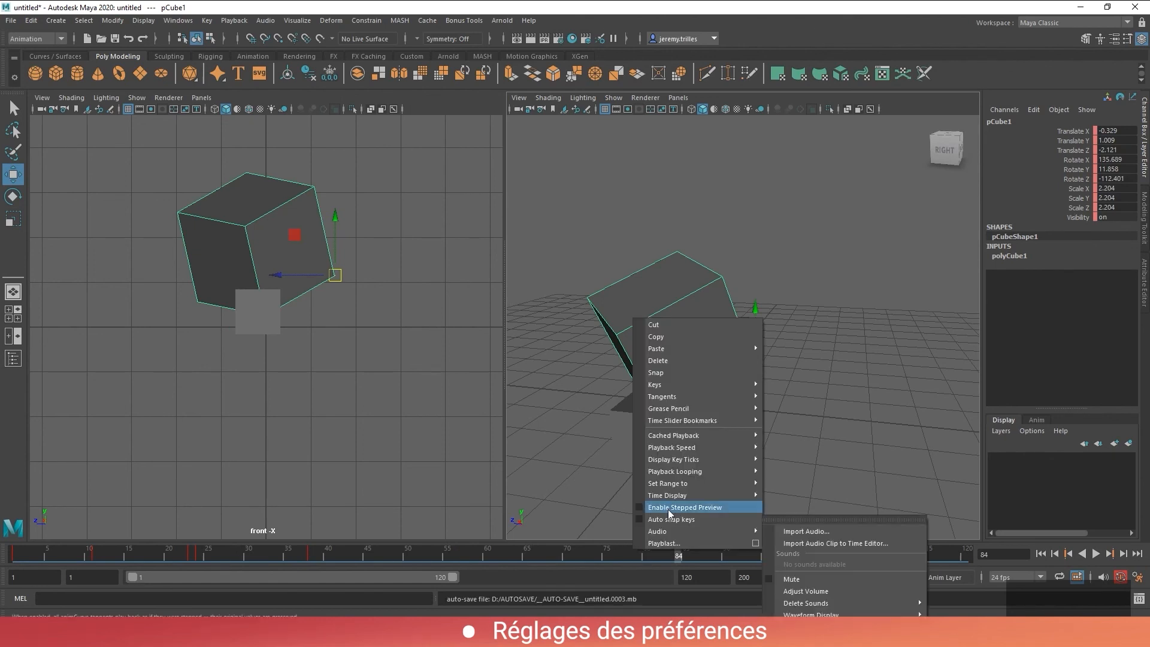
mouse_move(731, 451)
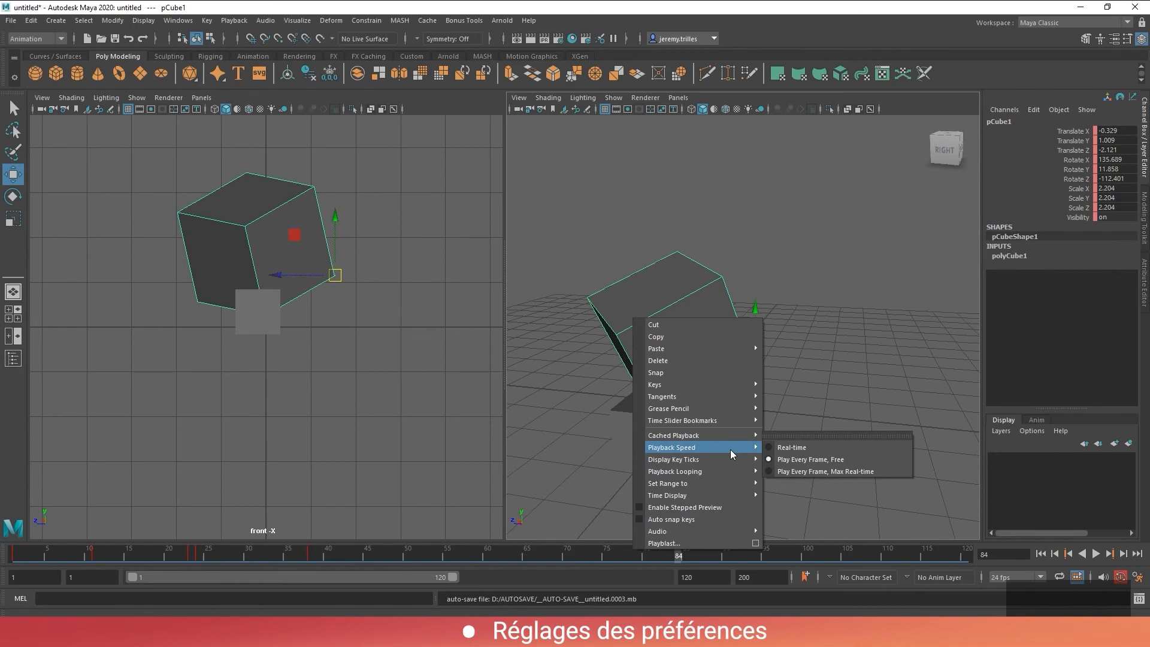
click(771, 447)
Play the animation in real time, stop it, rewind to the first frame and play it again
click(1095, 555)
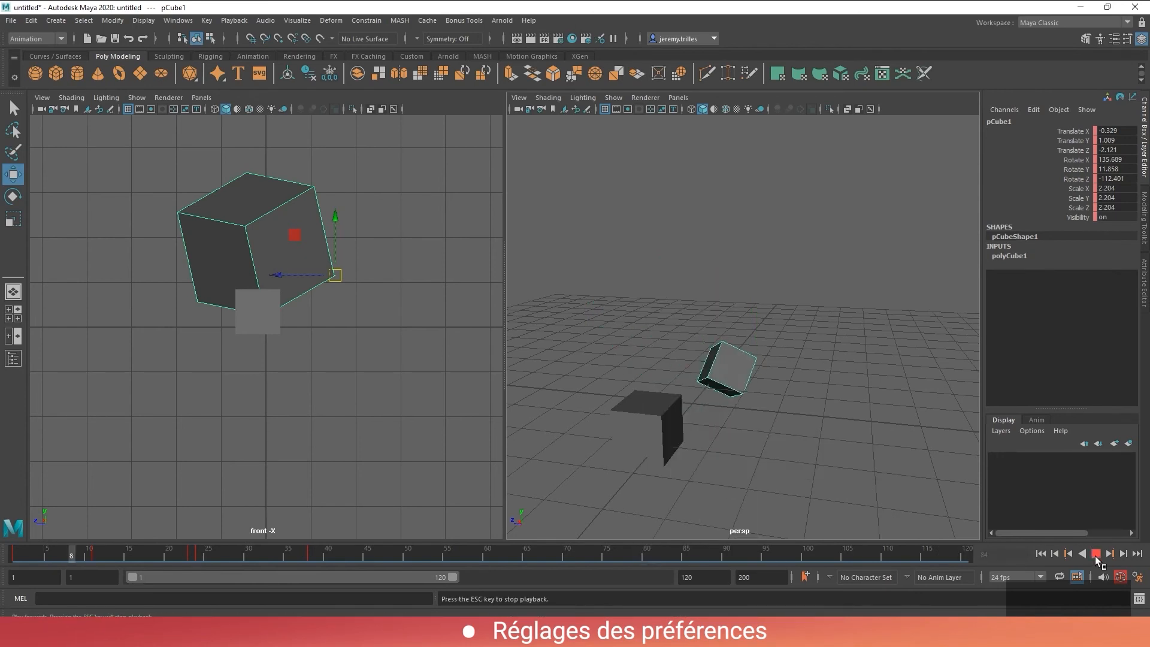
click(1096, 554)
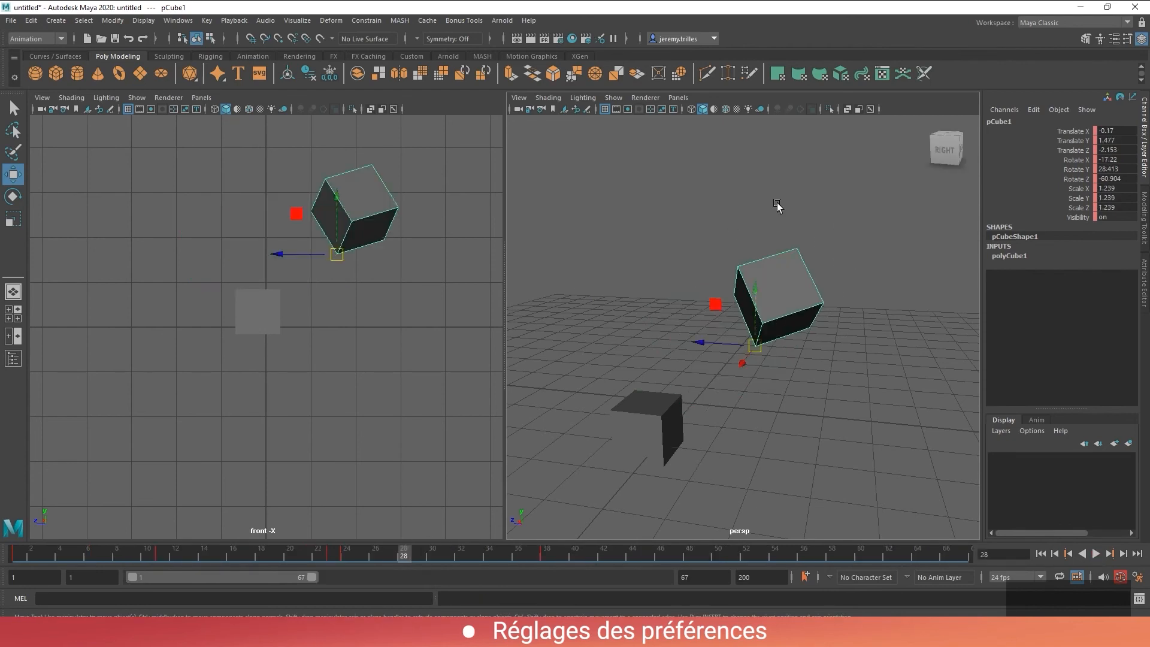
drag(400, 554, 17, 555)
click(1092, 554)
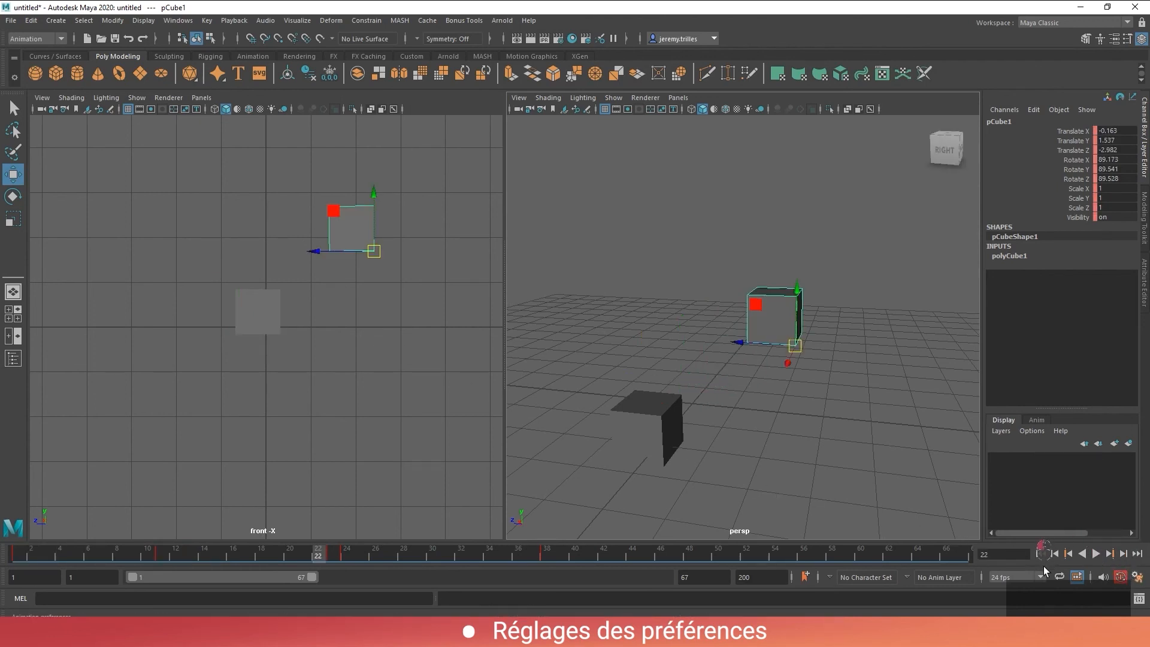
Open the animation preferences, enlarge the window, and set the playback Update view to All
click(1137, 577)
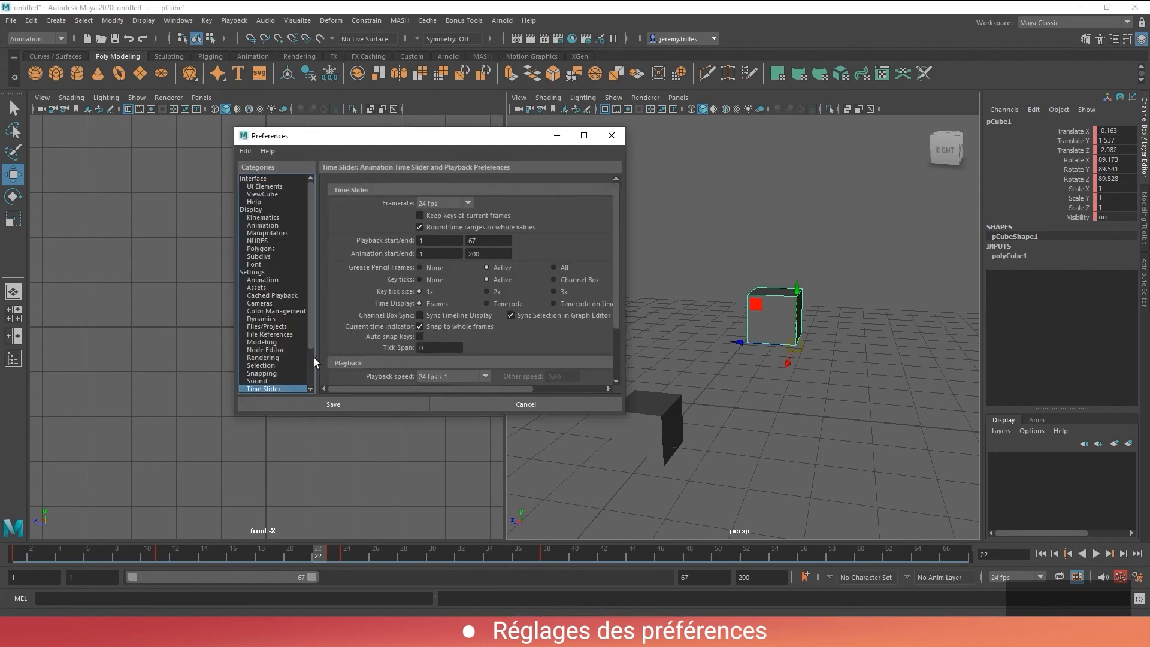
scroll(311, 358, down, 2)
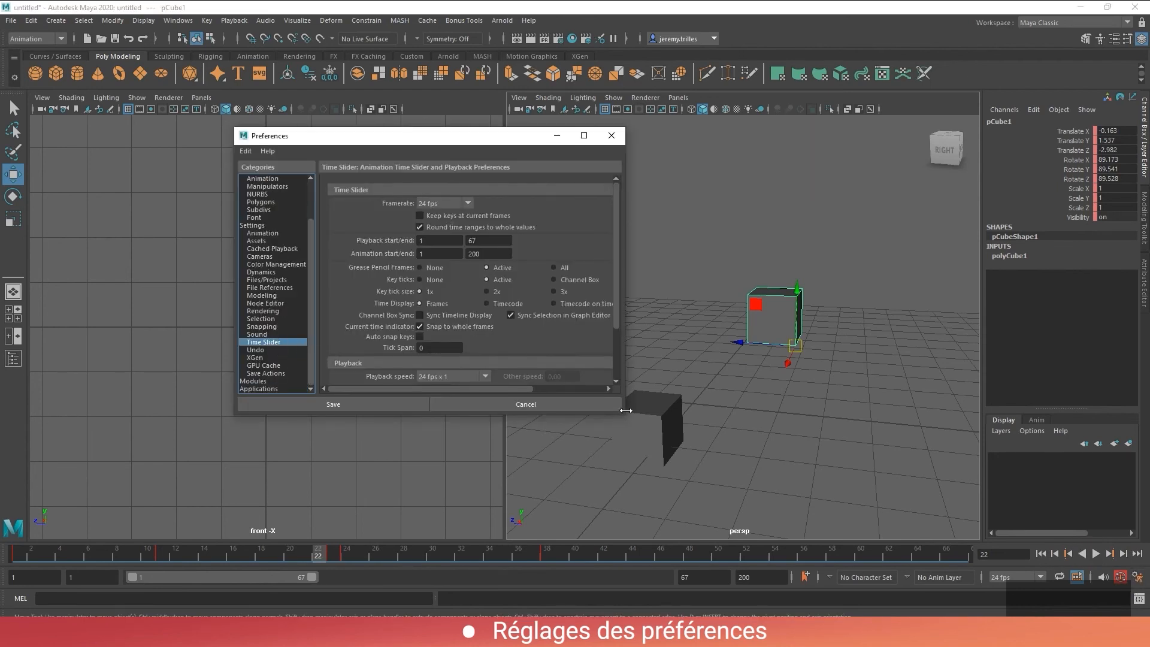
drag(626, 411, 840, 557)
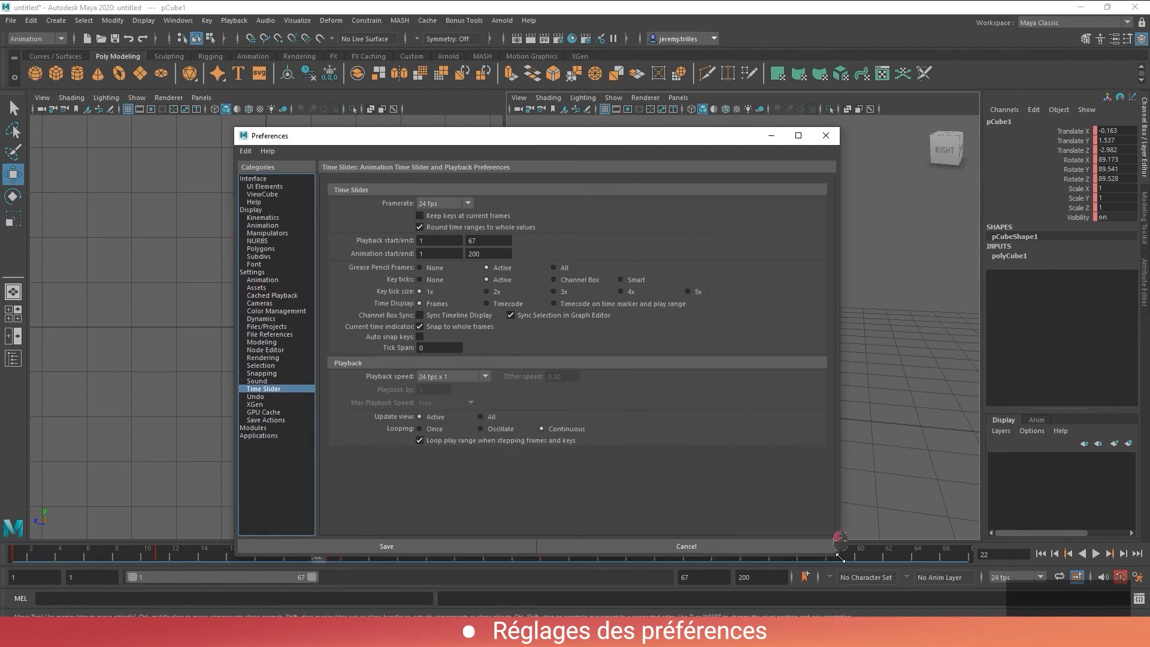
click(481, 417)
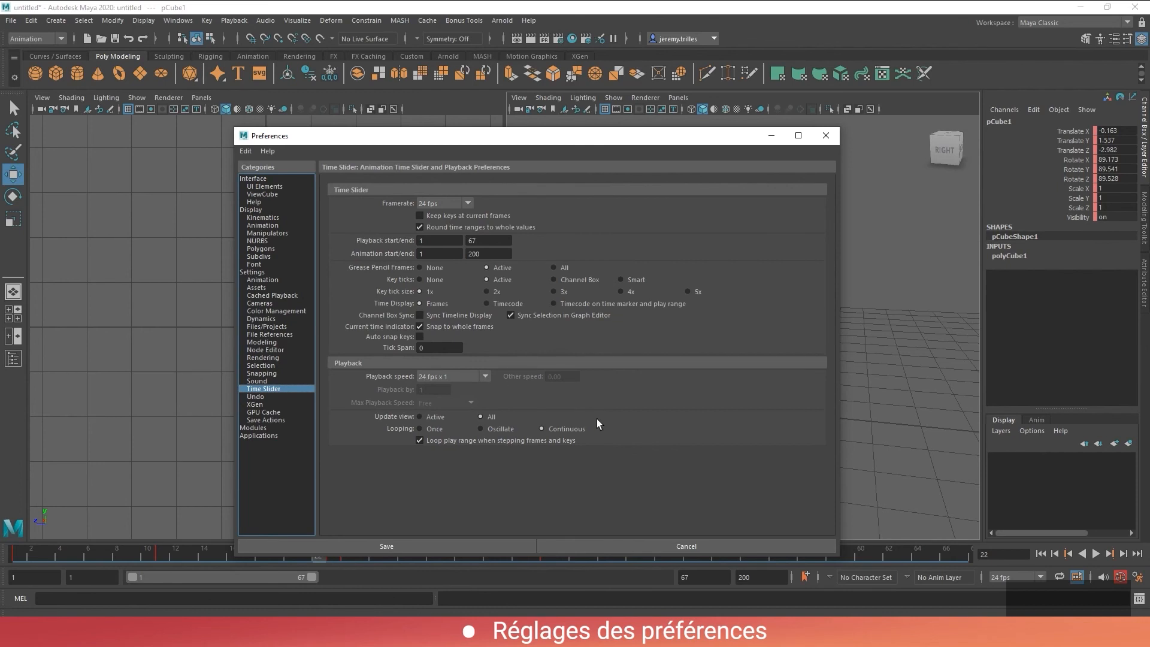
In the UI Elements preferences, toggle the option to save panel layouts with the file
click(266, 179)
click(273, 188)
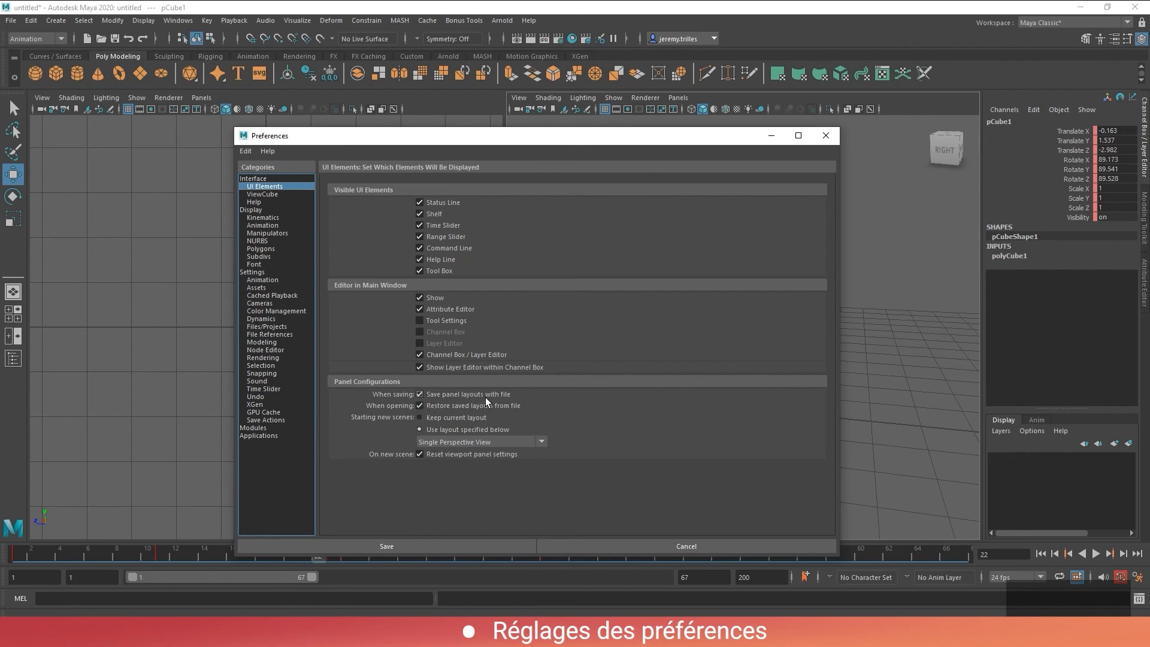
click(436, 394)
In the Display preferences, set the default viewport to Legacy Default Viewport
click(256, 211)
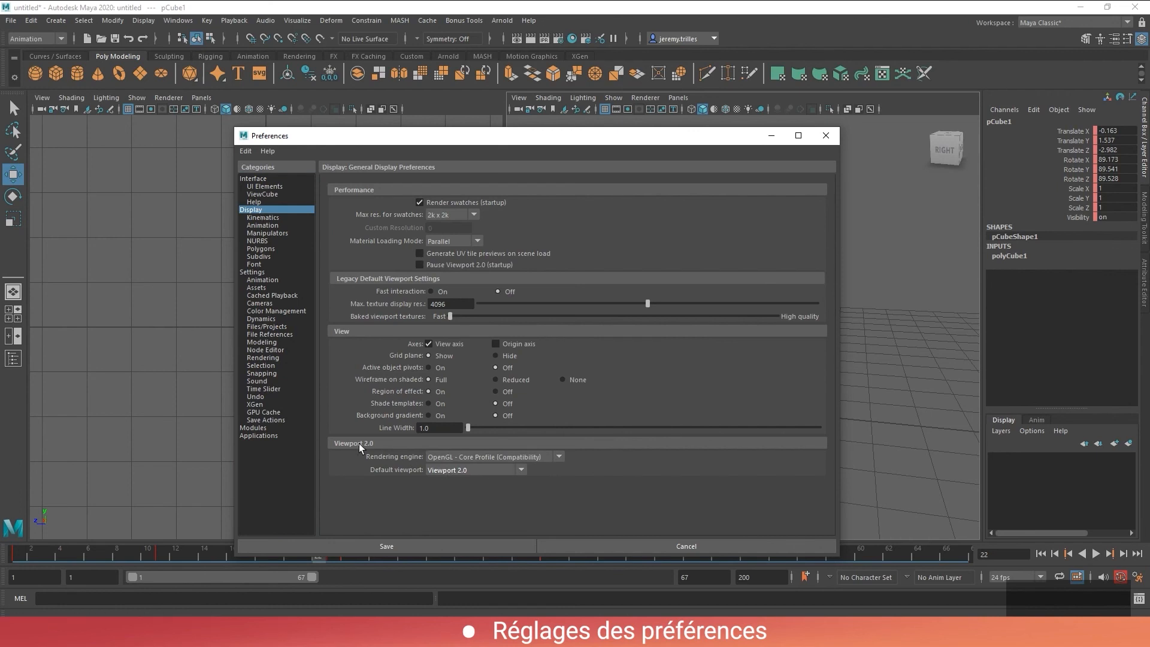
click(452, 471)
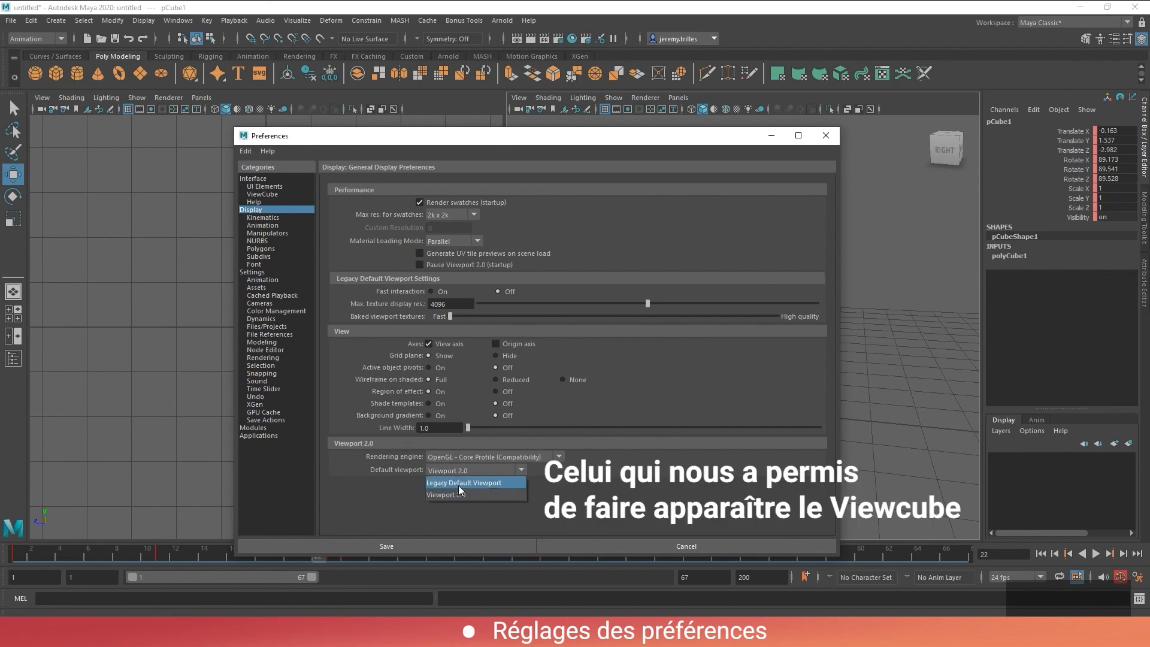
click(459, 482)
In the Undo preferences, make the undo queue Finite with a queue size of 150
click(281, 342)
click(279, 389)
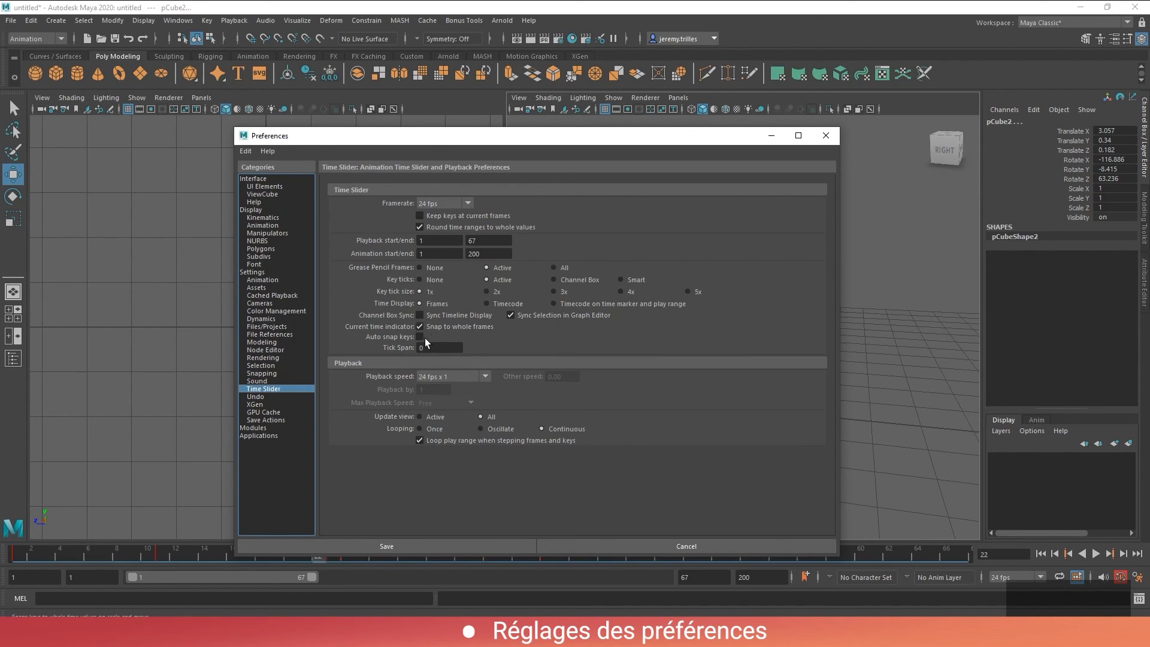
click(280, 397)
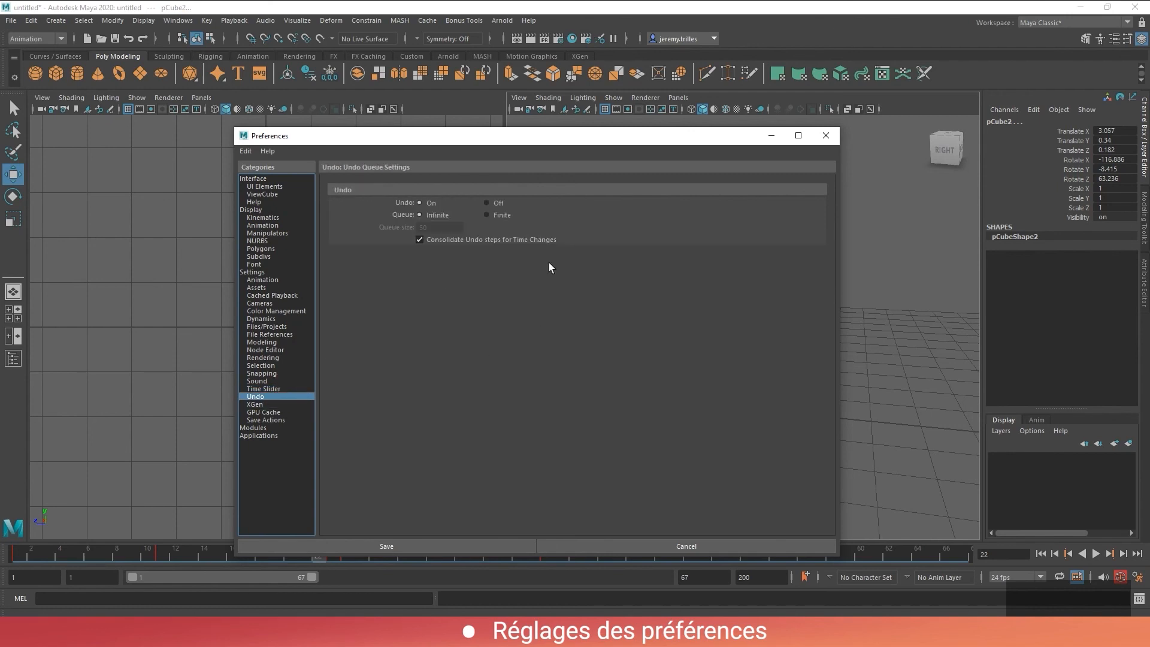
click(496, 216)
double_click(444, 228)
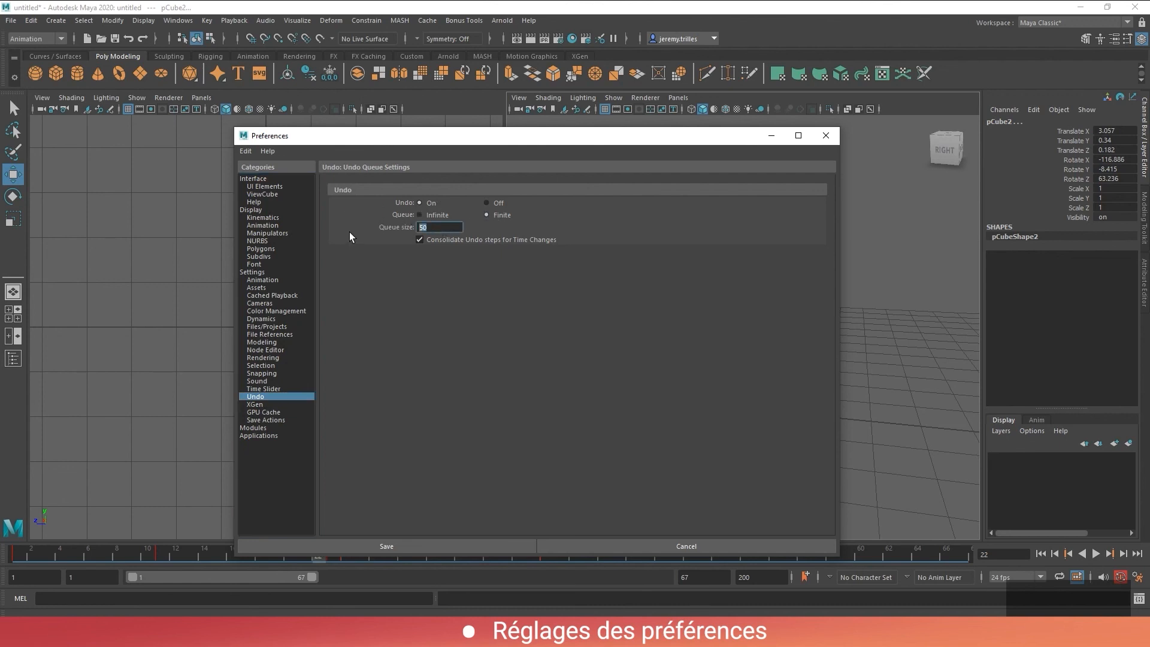
text(150)
Check the XGen preferences, save all preferences, and scrub the timeline to frame 25
click(268, 405)
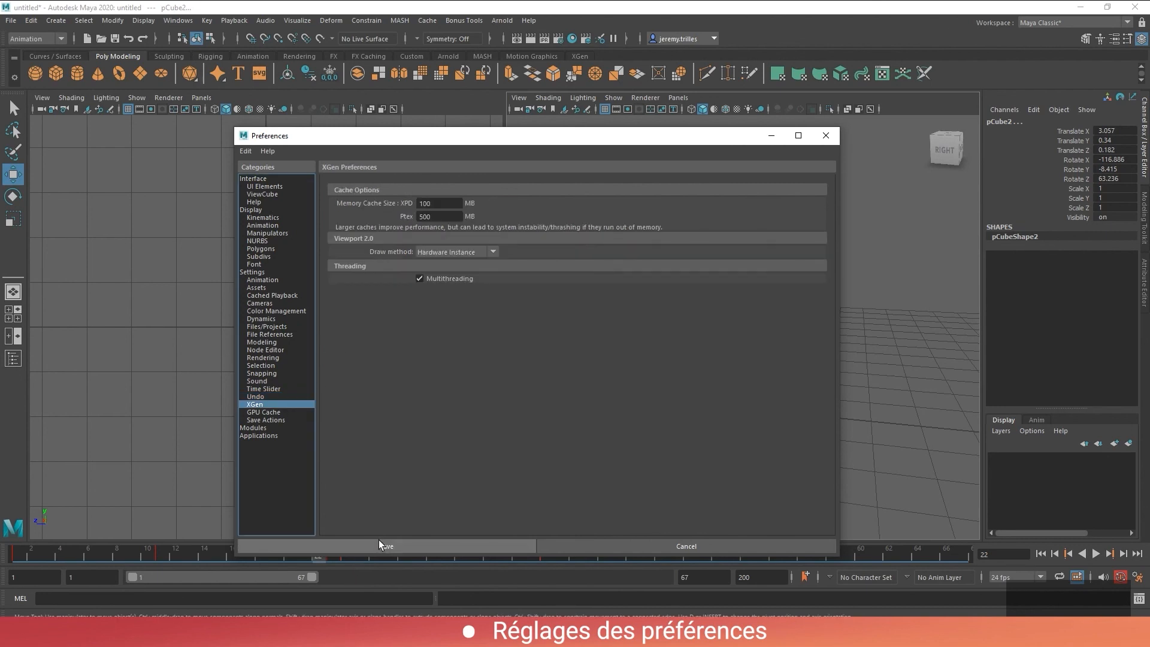
click(427, 545)
drag(434, 557, 351, 552)
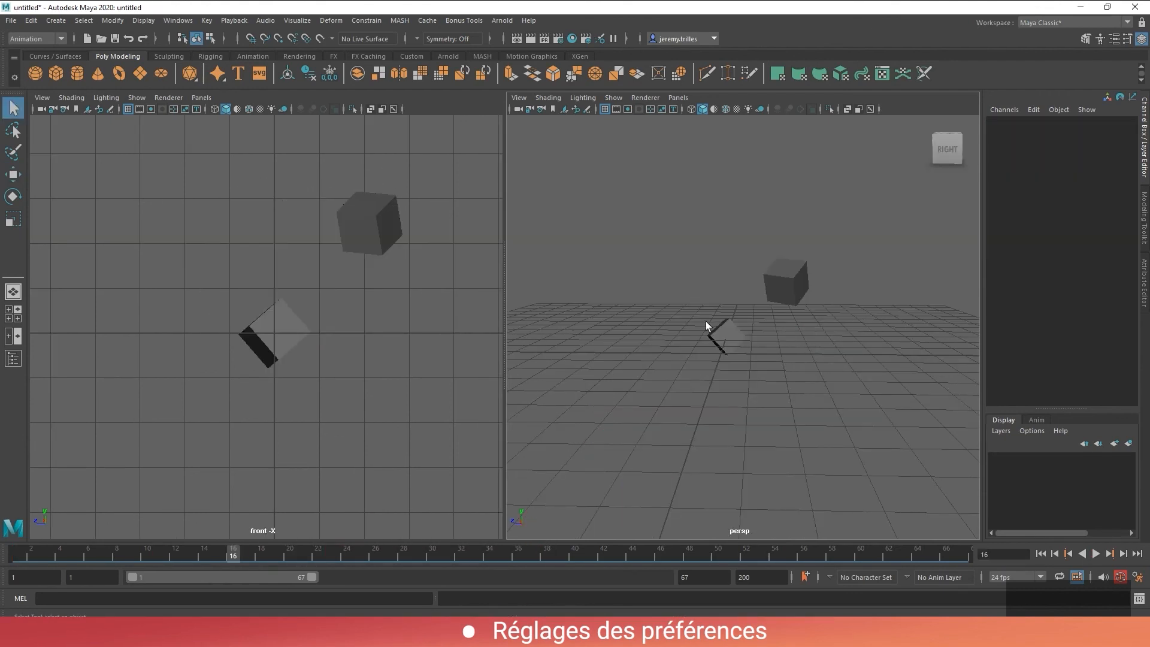
drag(487, 549, 361, 552)
Start saving the scene under a new name and browse to the Disque local (D:) drive
click(12, 20)
click(54, 77)
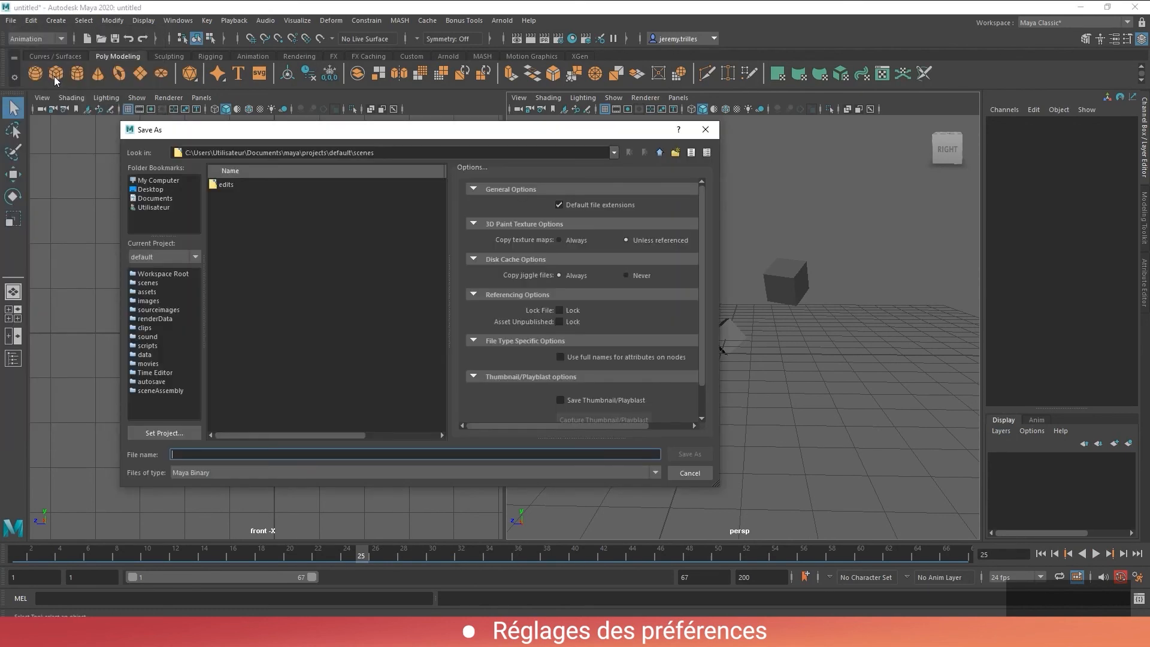
click(154, 188)
click(159, 180)
double_click(247, 185)
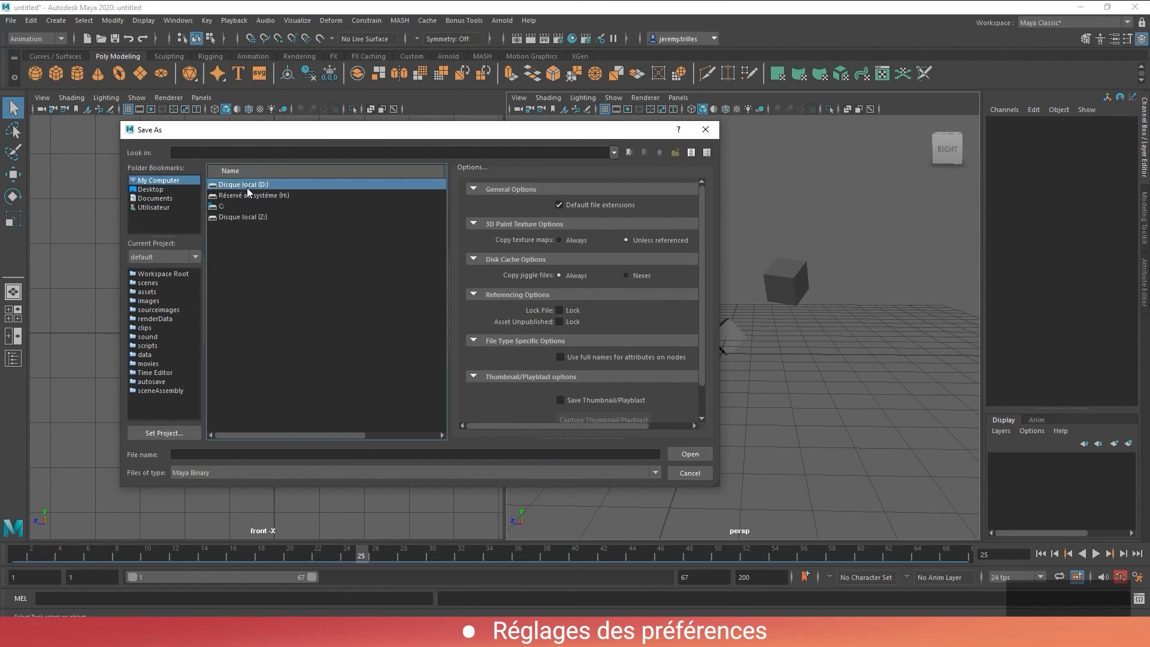
Save the scene as dggwxg in Maya Binary format, and switch to File Explorer to view the file
click(242, 453)
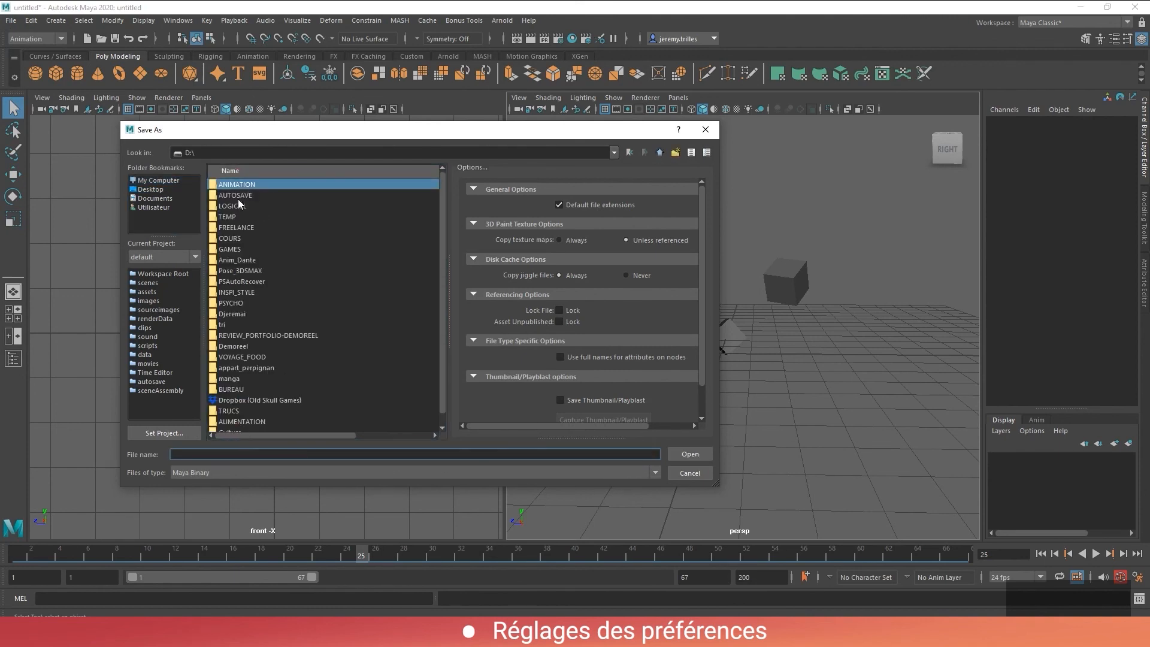
text(dggwxg)
click(232, 474)
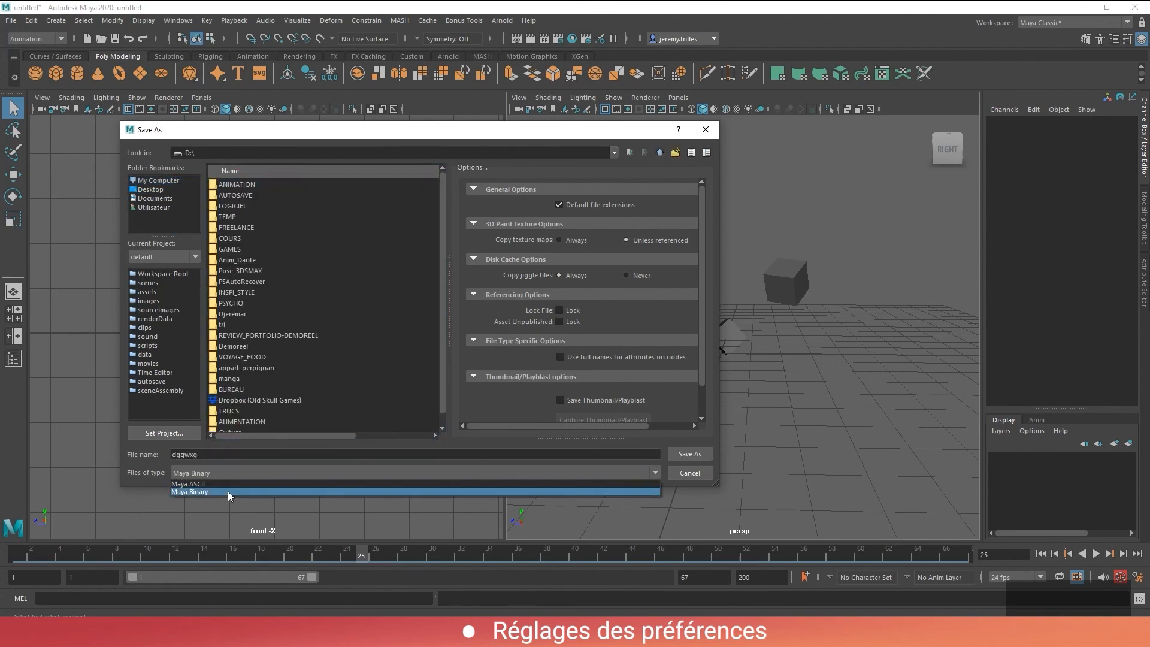
click(226, 492)
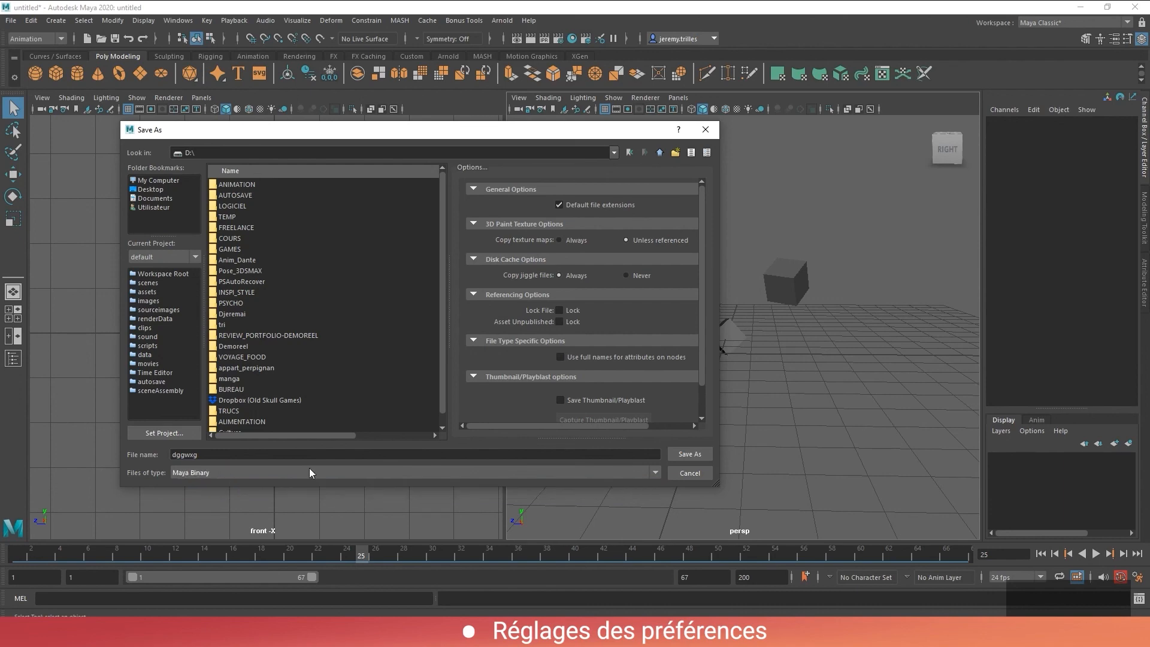
click(687, 454)
key(super+e)
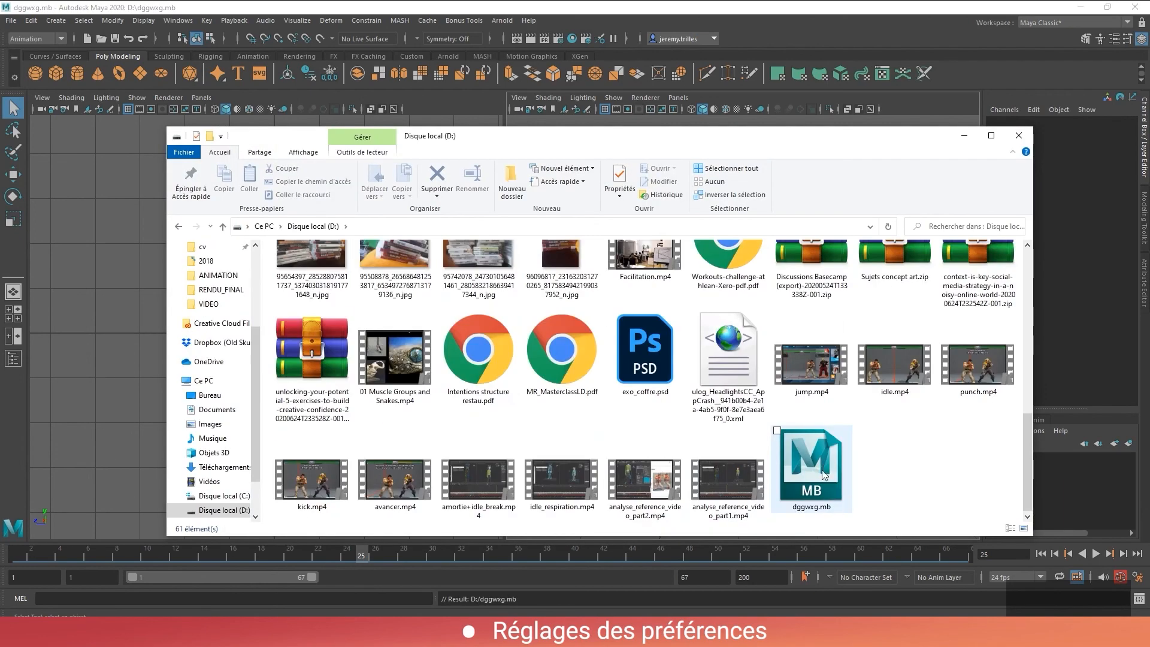